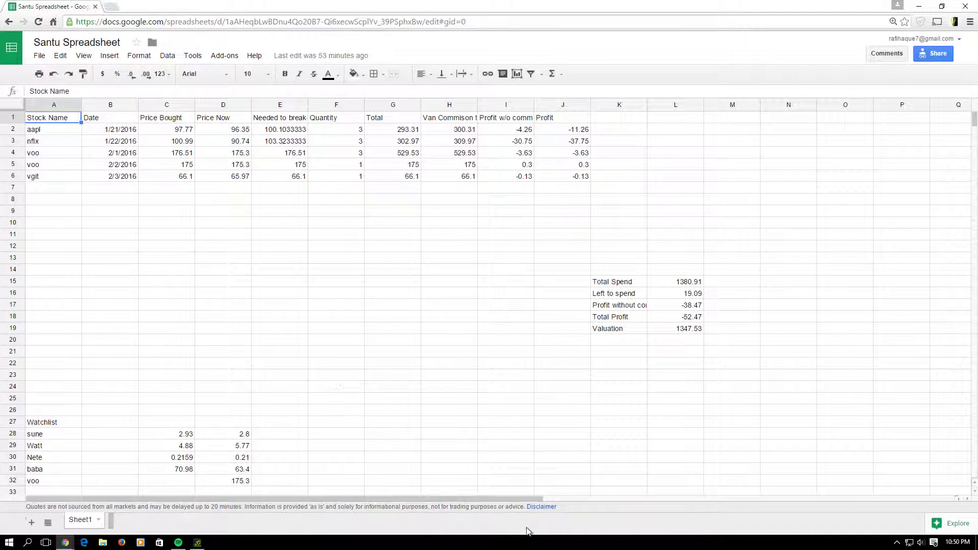
- Review the ticker symbols in the Stock Name column of the existing portfolio spreadsheet
left_click(79, 257)
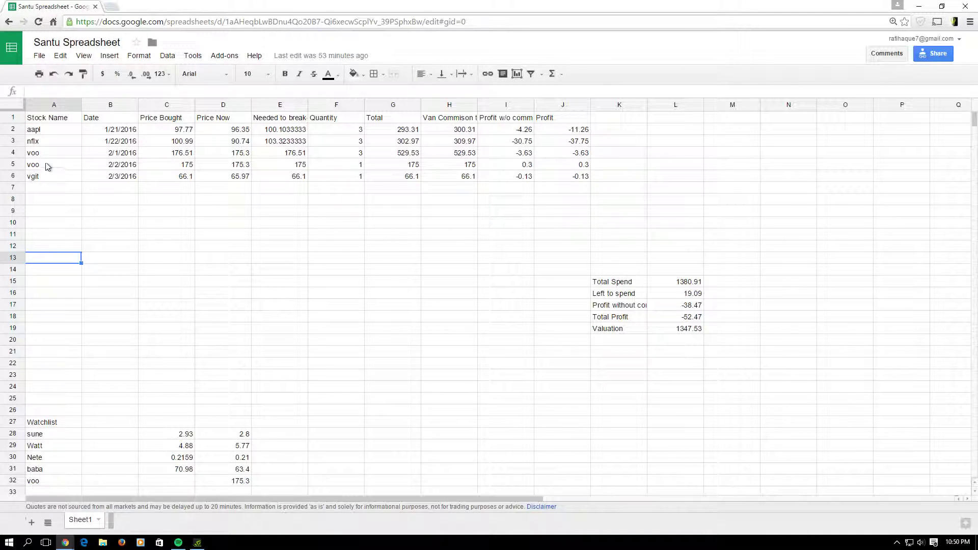
left_click(40, 131)
left_click(41, 144)
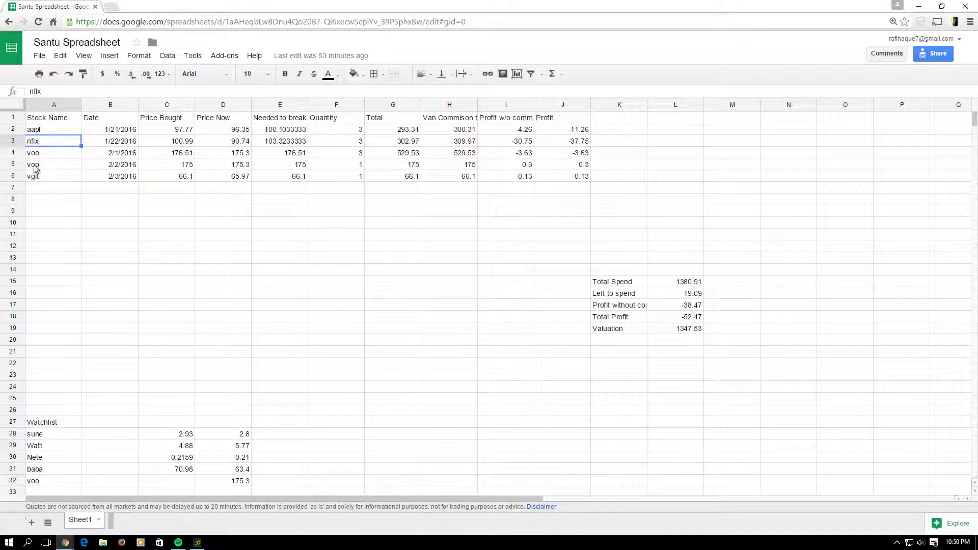
left_click(52, 156)
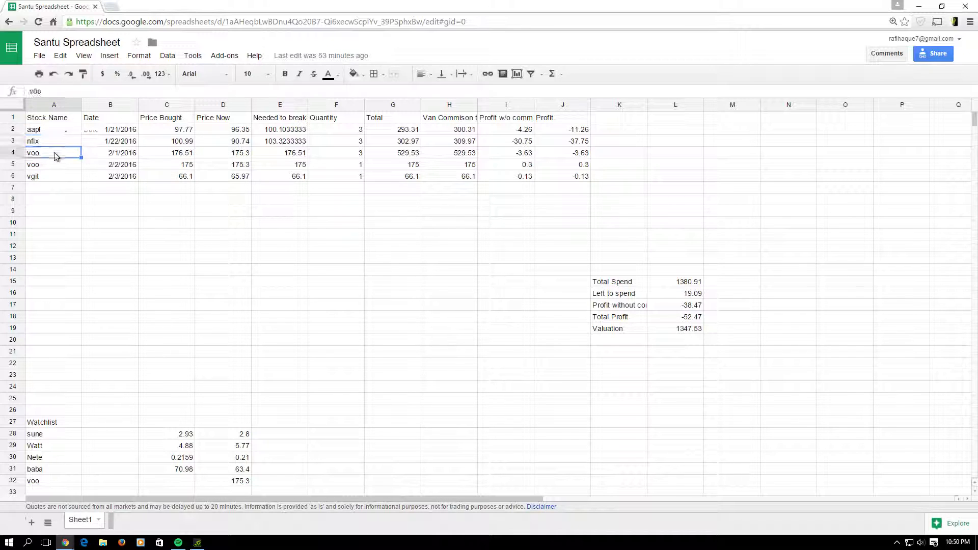
left_click(47, 178)
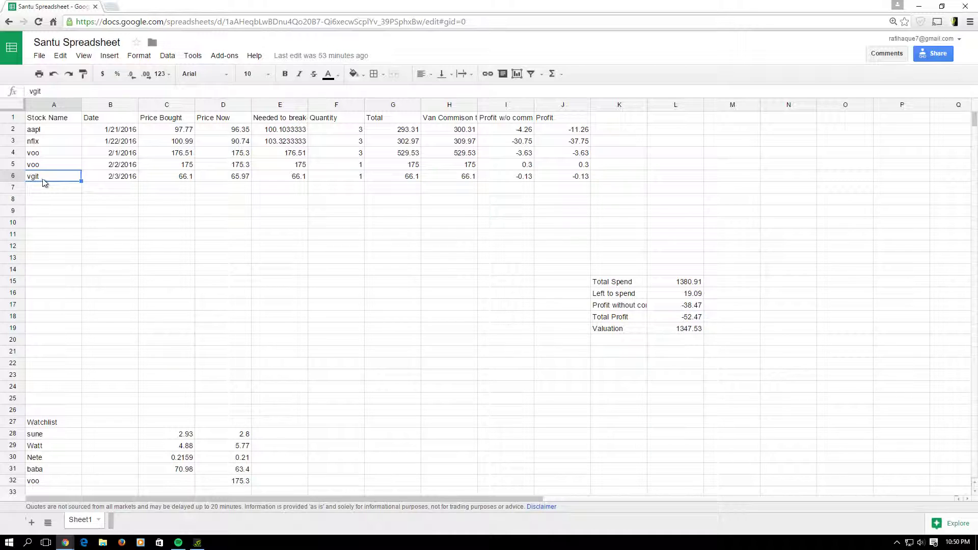
key("Down")
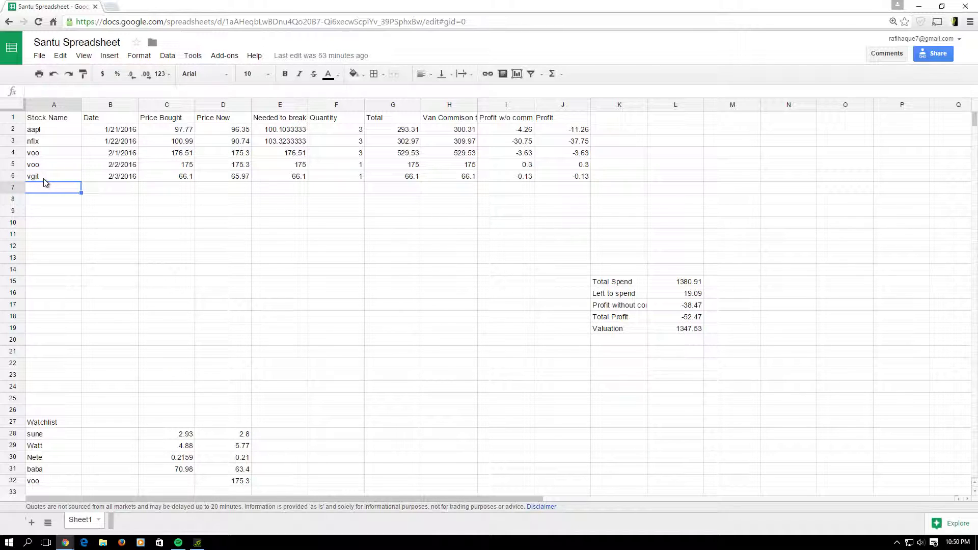
left_click(44, 178)
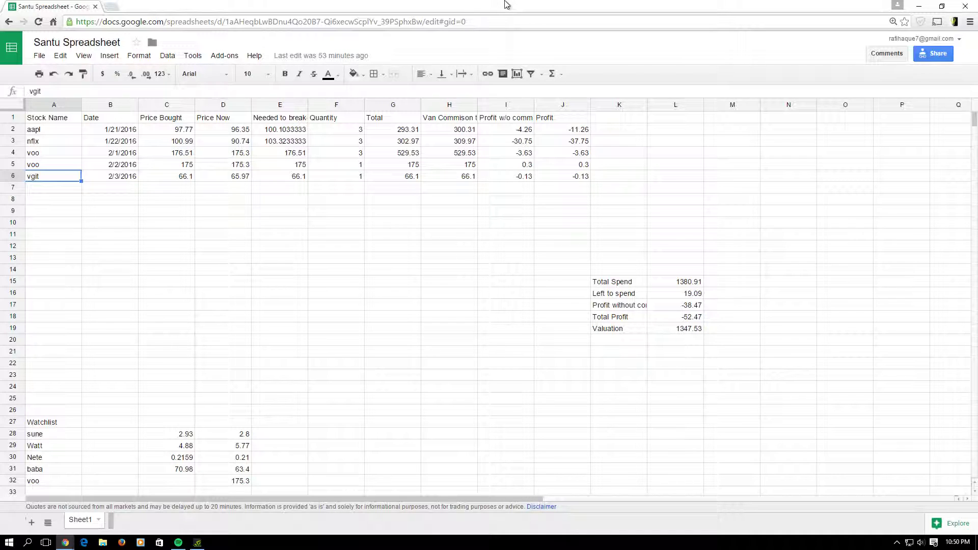
- Bring up the blank untitled spreadsheet and rename it For Video
left_click_drag(441, 4, 977, 255)
left_click(94, 39)
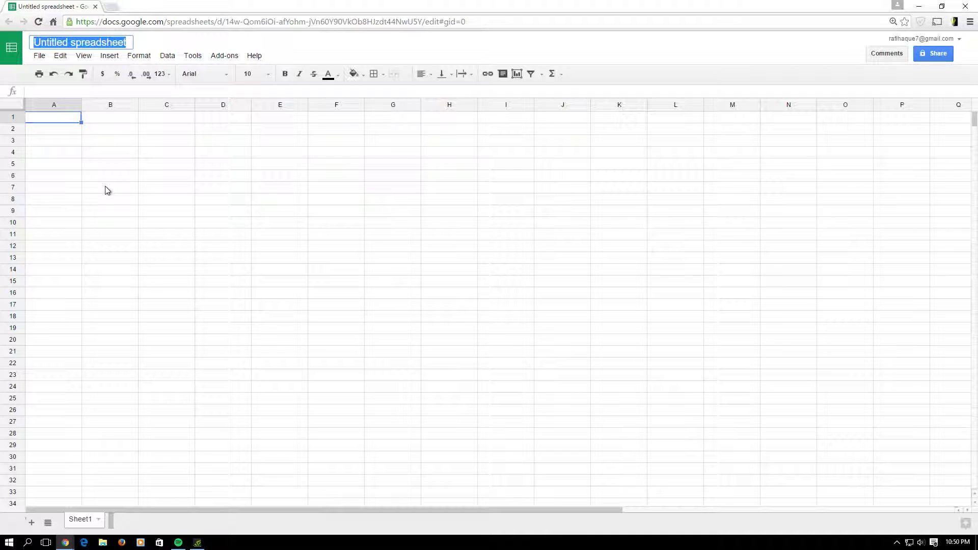
type("For Video")
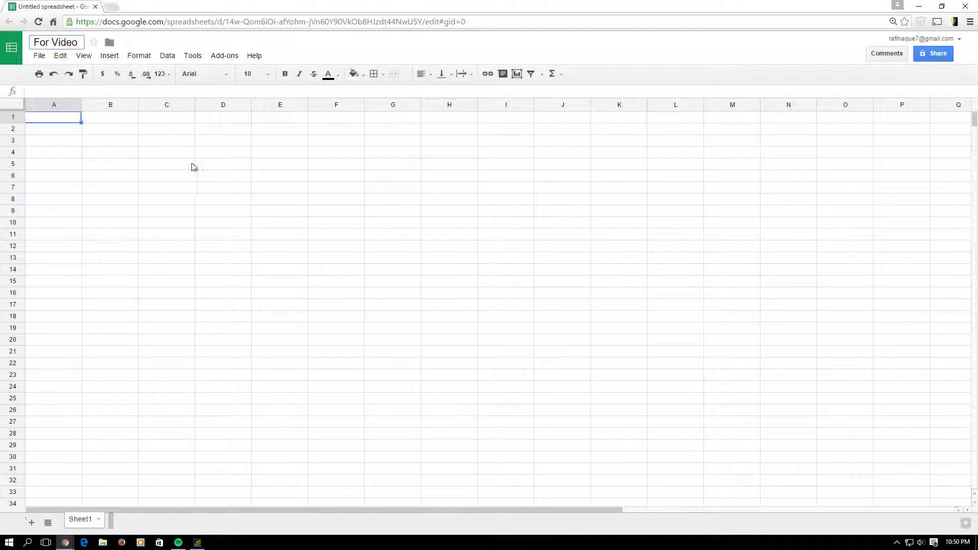
- Switch to the Gmail window and look through the brokerage order notices, ending on the Apple purchase
left_click(62, 544)
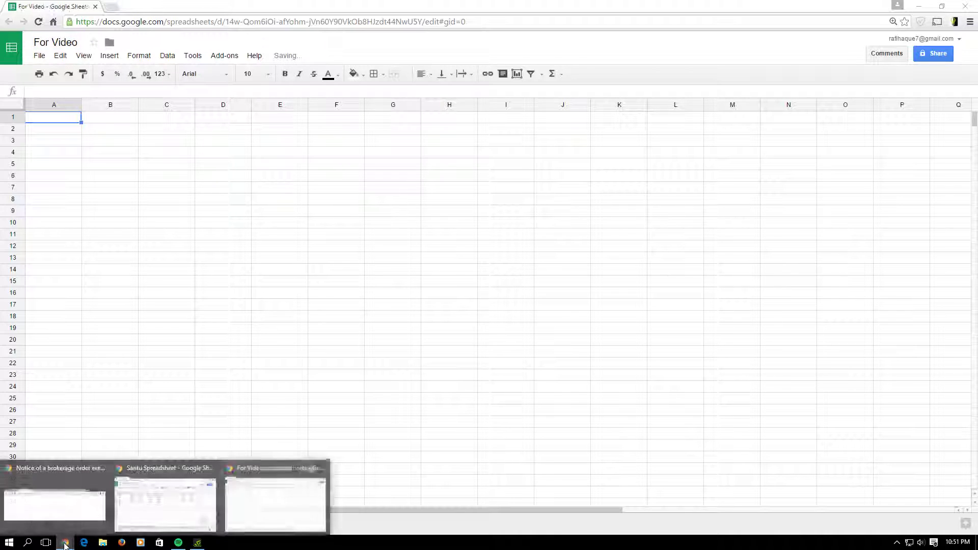
left_click(79, 508)
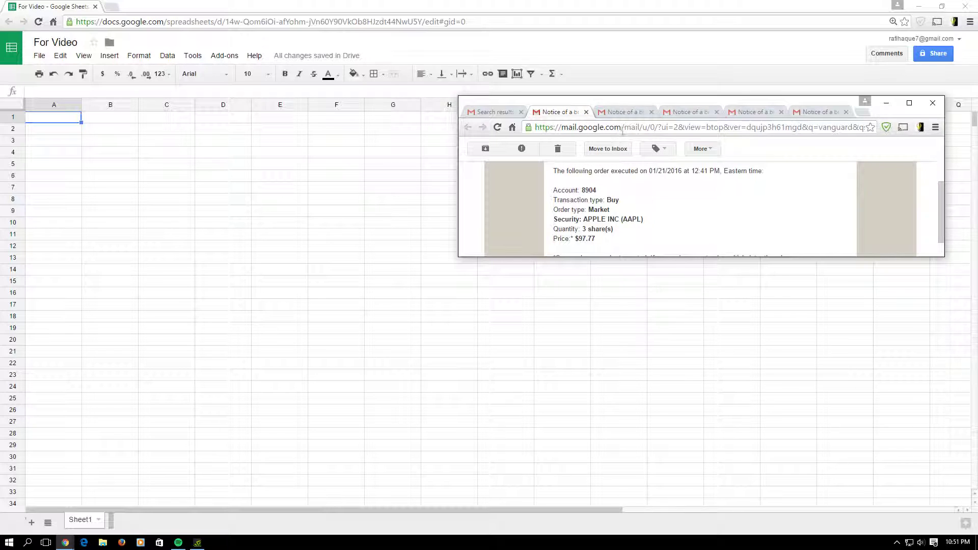
left_click(624, 113)
left_click(696, 112)
left_click(754, 112)
left_click(801, 114)
left_click(558, 112)
- Return to the For Video spreadsheet and enter the headers Stock Symbol in A1 and Date in B1
left_click(111, 176)
double_click(66, 122)
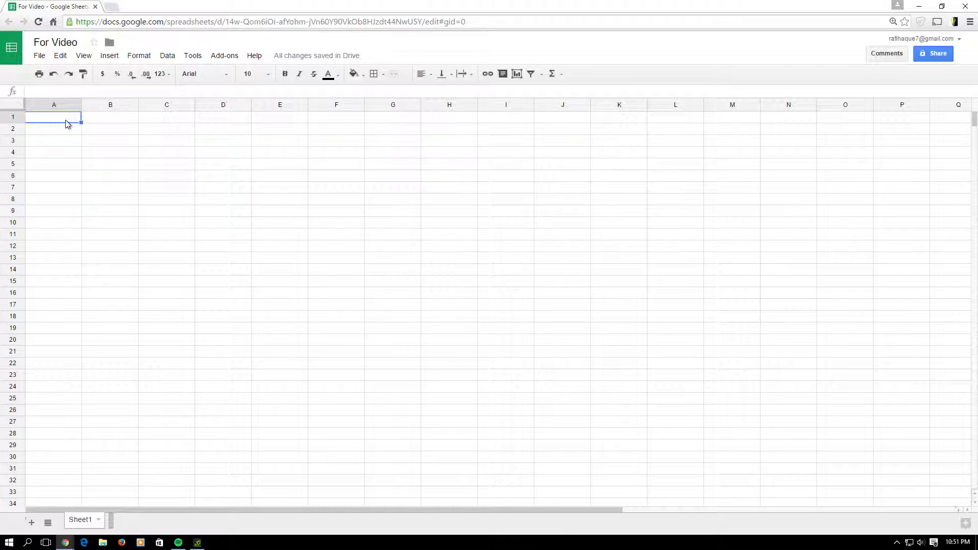
type("Sty")
type("ck Sy")
type("ymbo")
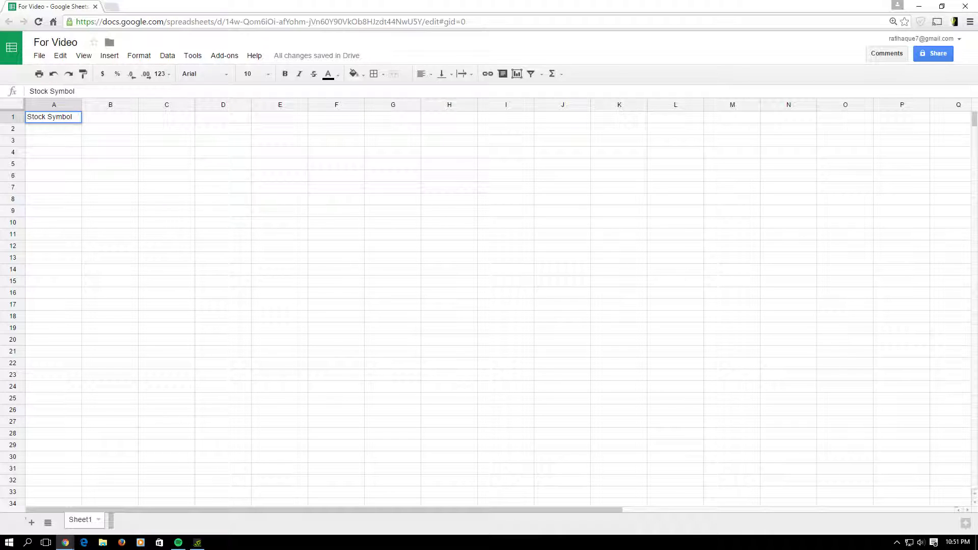
left_click(114, 119)
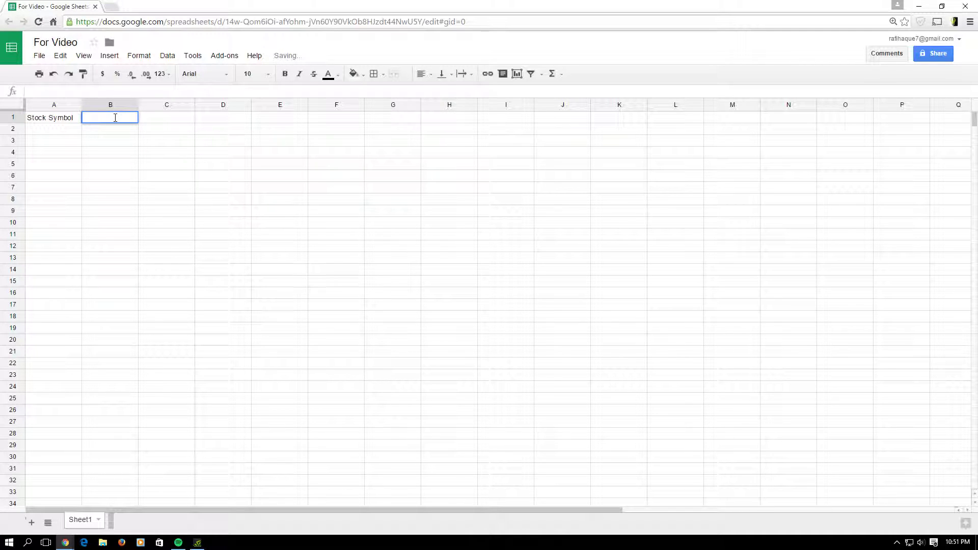
type("Date")
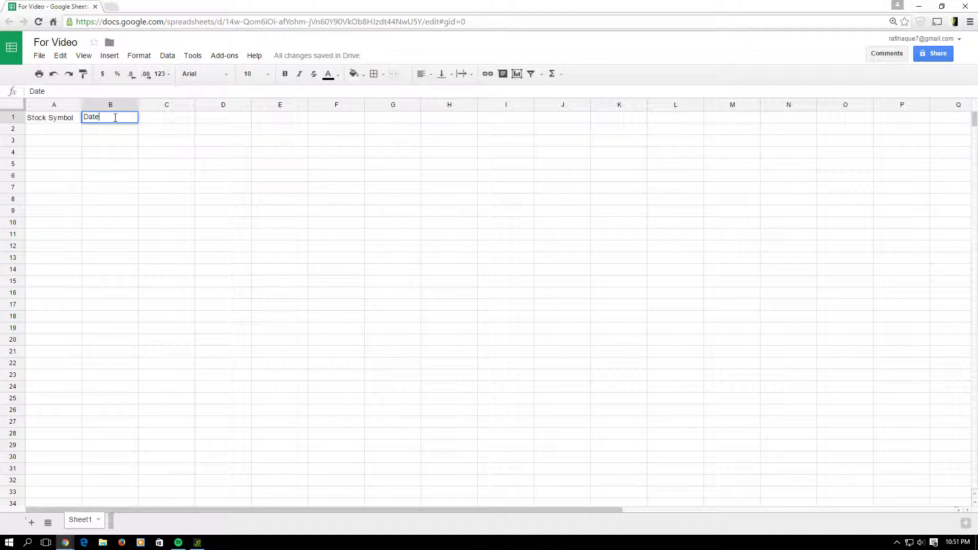
- Enter the headers Price Bought, Price Now and Quantity in cells C1, D1 and E1
double_click(160, 120)
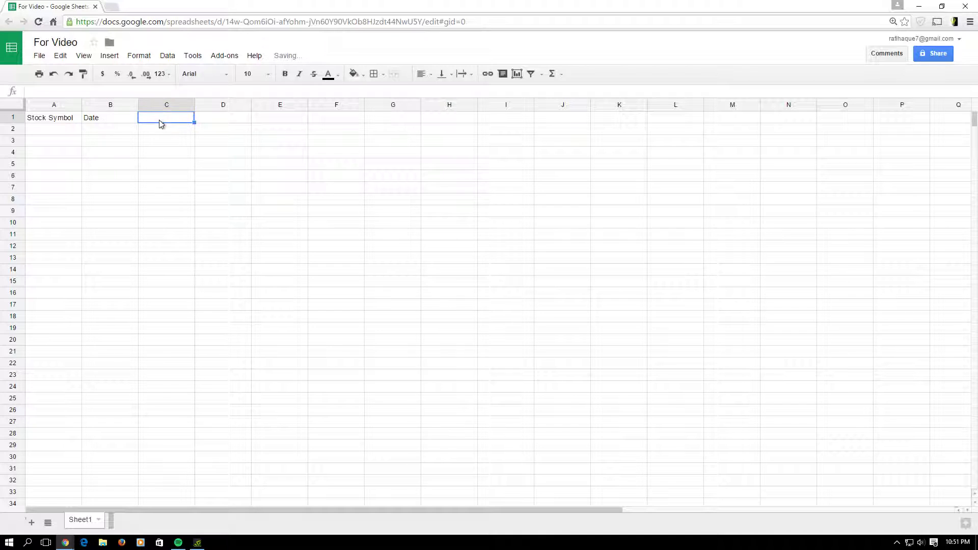
type("Price Bought")
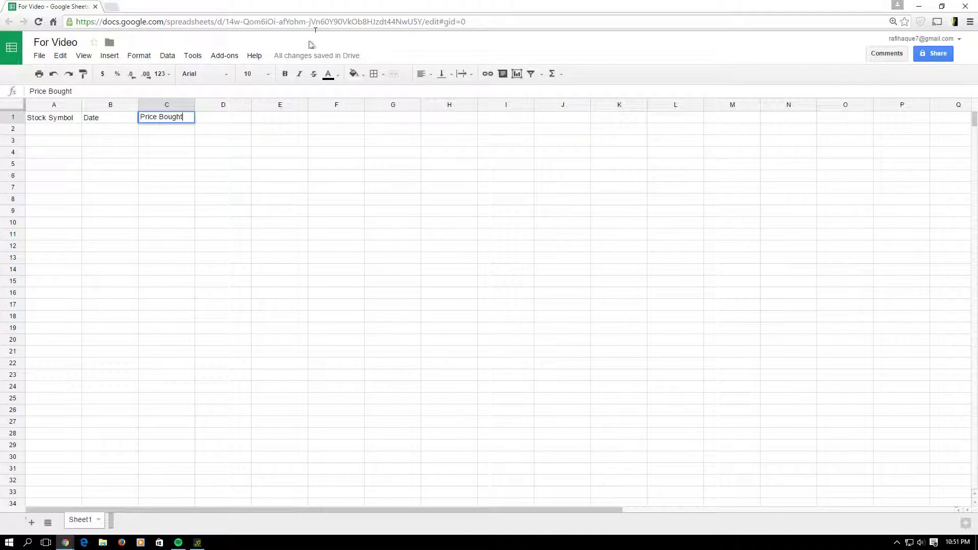
left_click(226, 124)
type("Price Now")
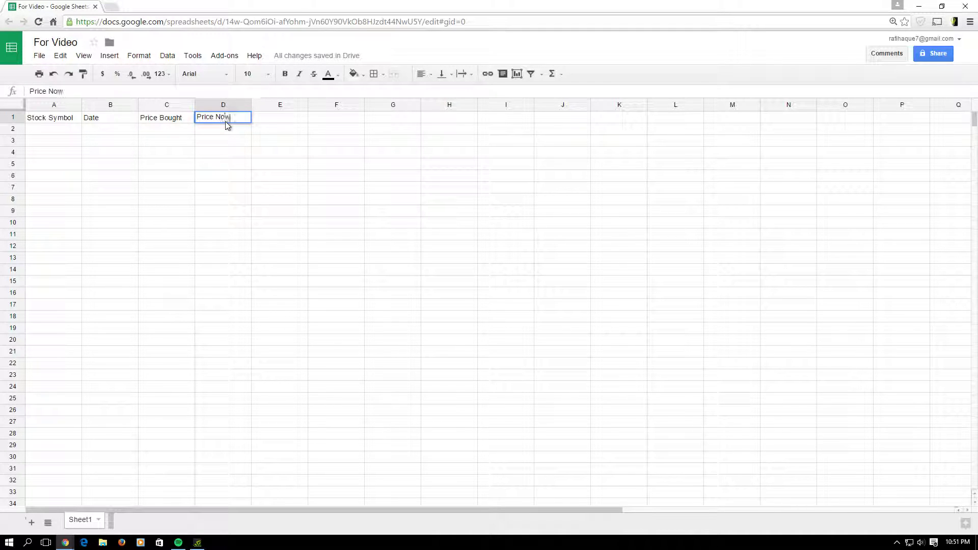
double_click(285, 118)
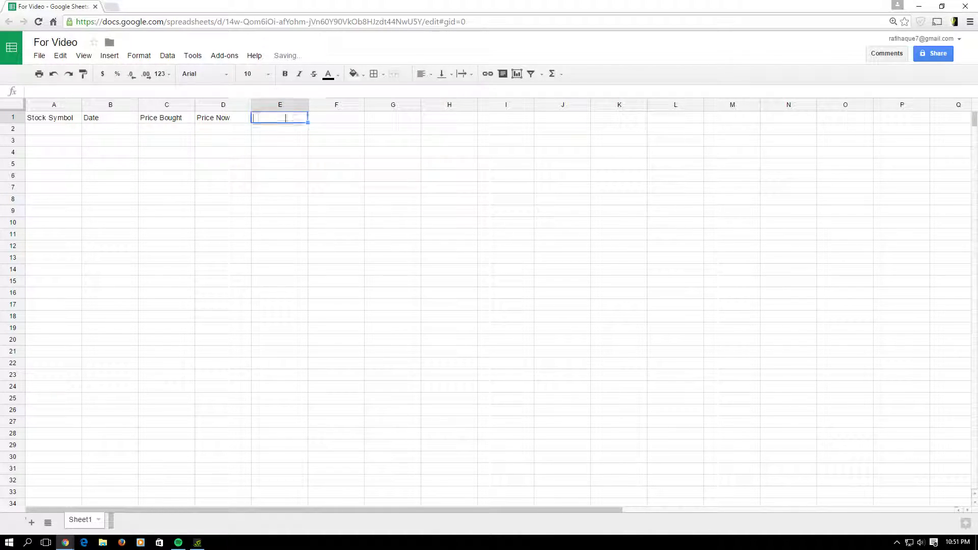
type("Quantity")
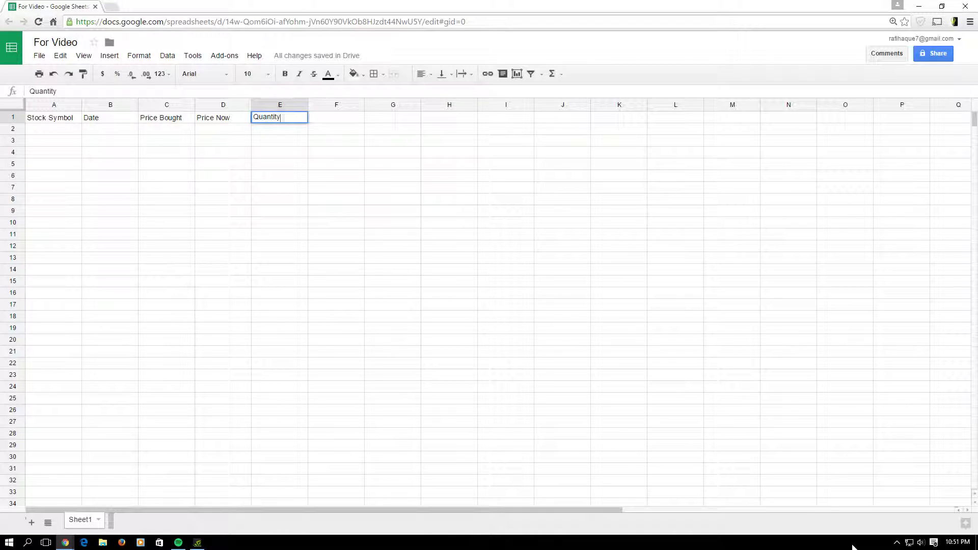
- Enter the headers Total in F1 and Vanguard Commison in G1
double_click(332, 122)
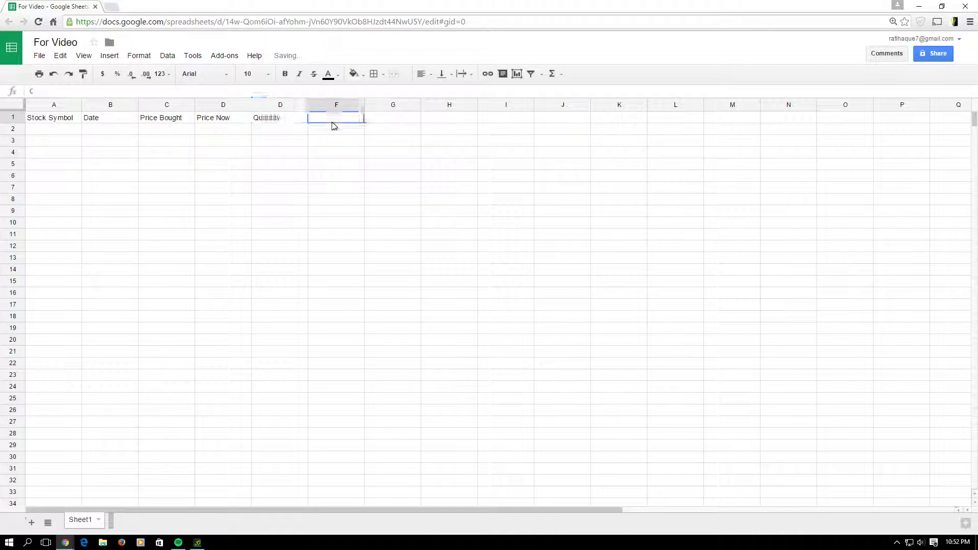
type("Total")
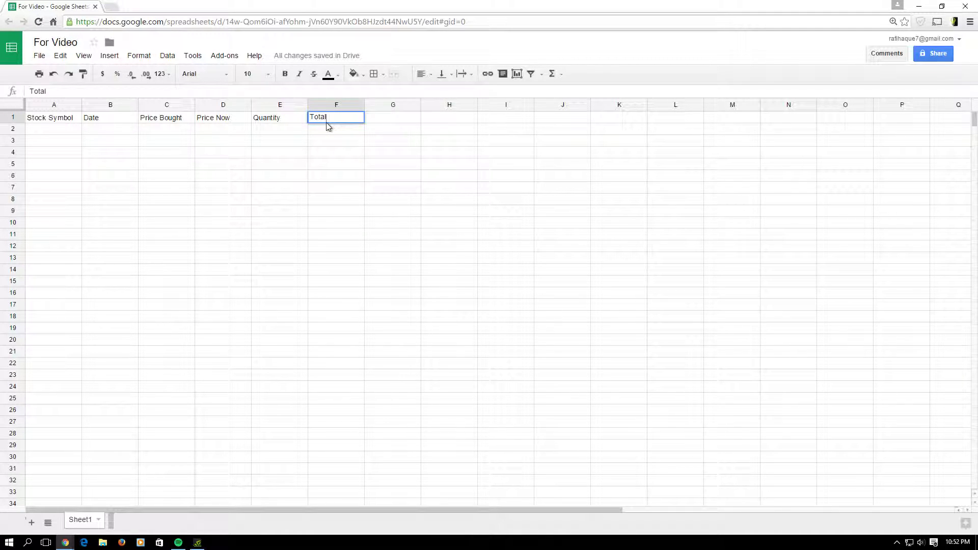
key("Tab")
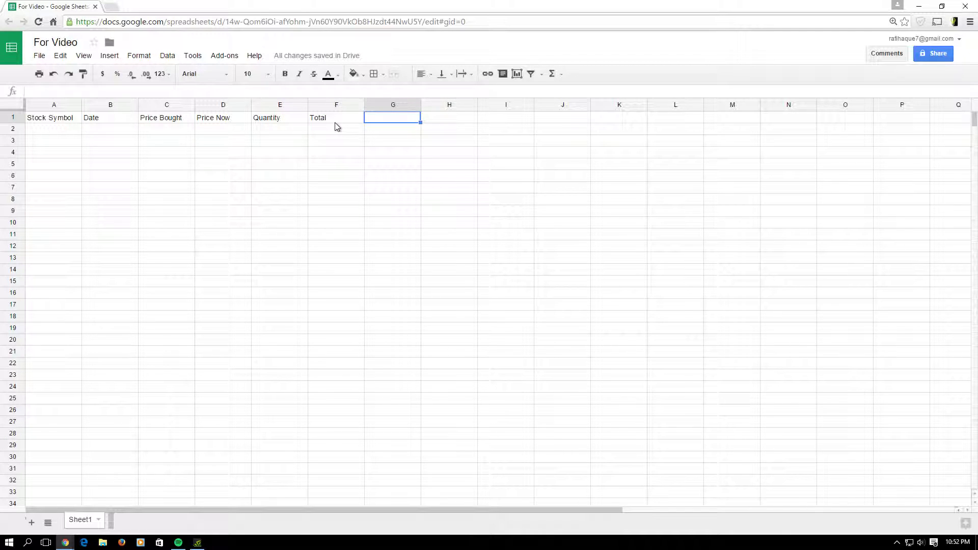
type("Van guard ")
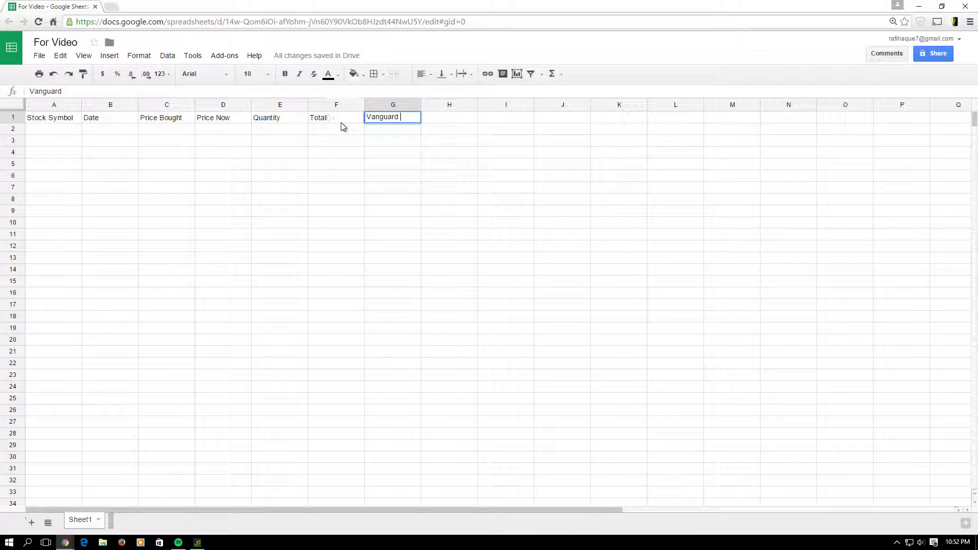
type("Commison")
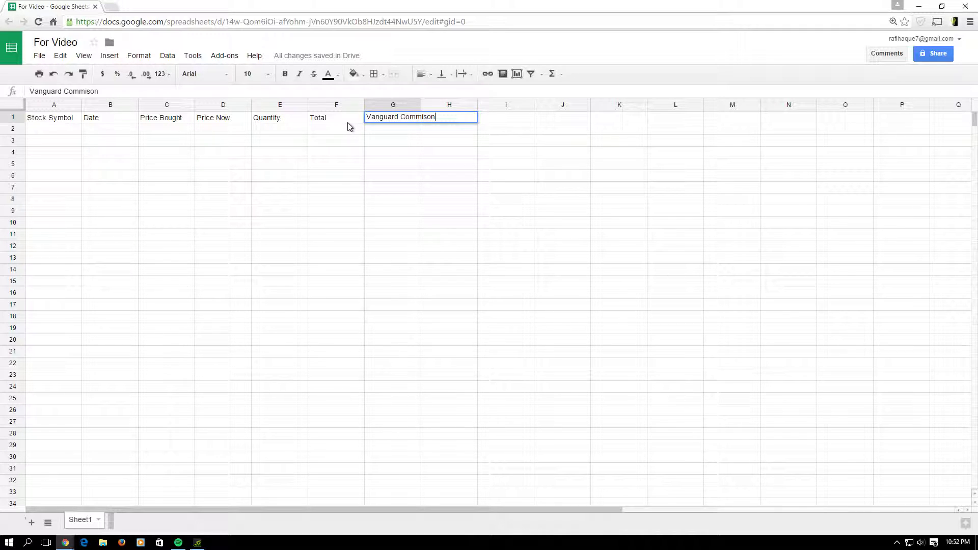
key("Tab")
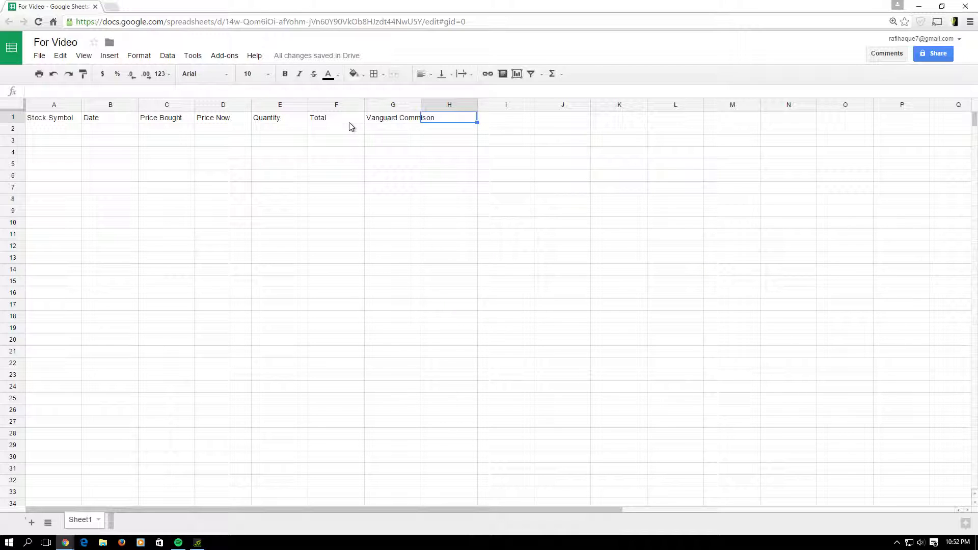
- Enter the headers Profit without Commison in H1 and Profit in I1
type("Proft")
type("t without ")
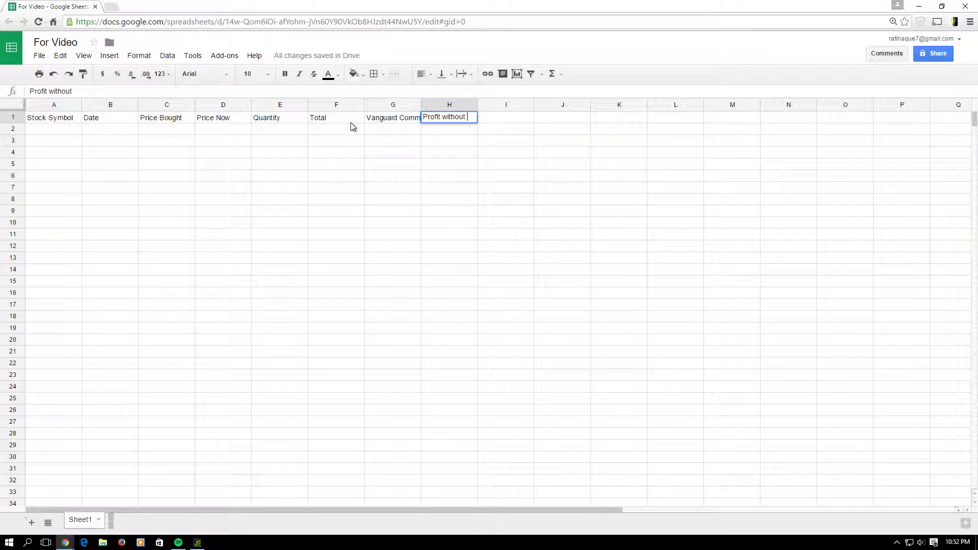
type("Commison")
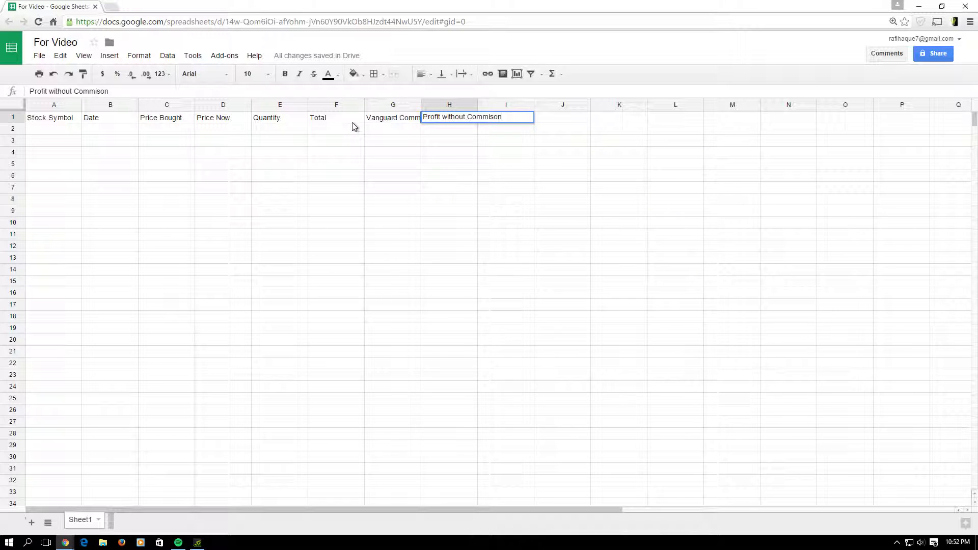
key("Tab")
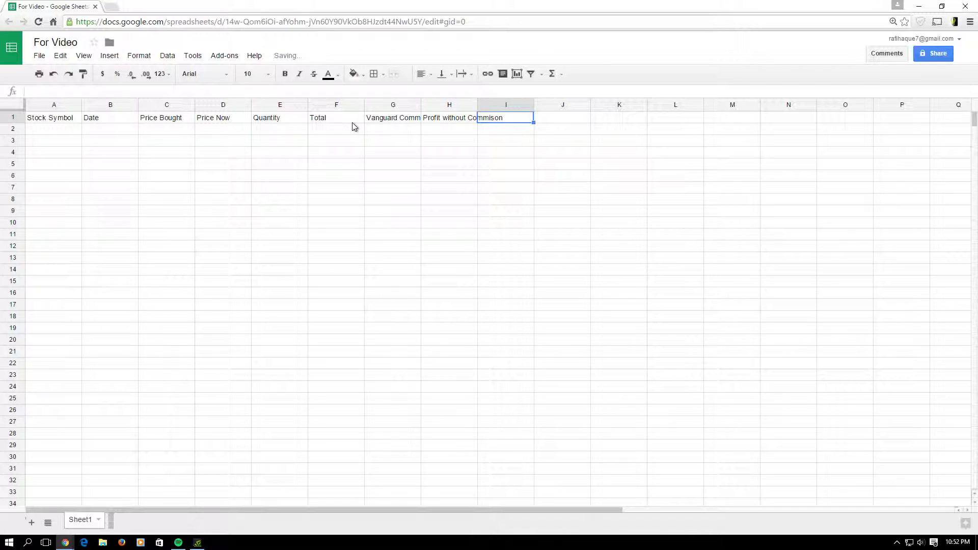
type("Profit")
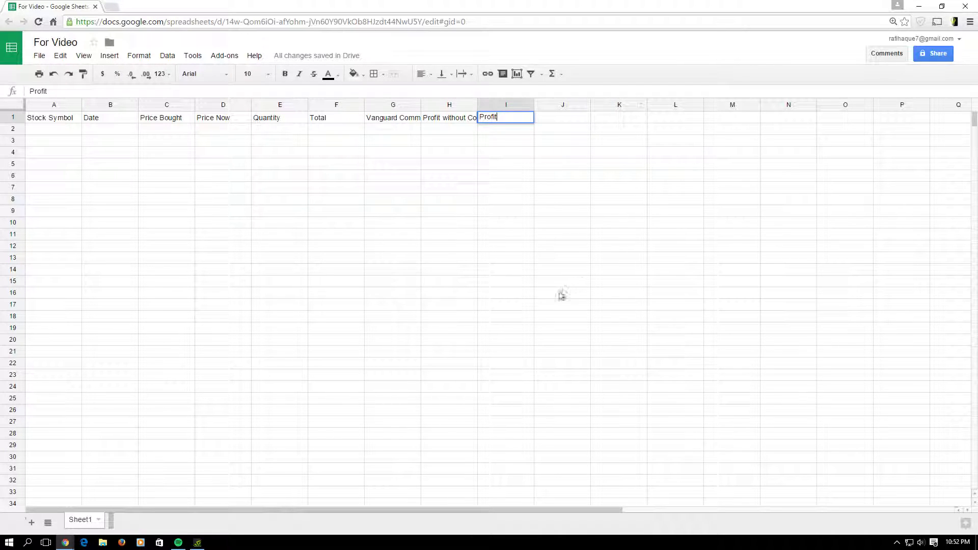
- Consult the Apple order notice in Gmail, and record its symbol aapl in A2 and date 1/21/2016 in B2
left_click(67, 128)
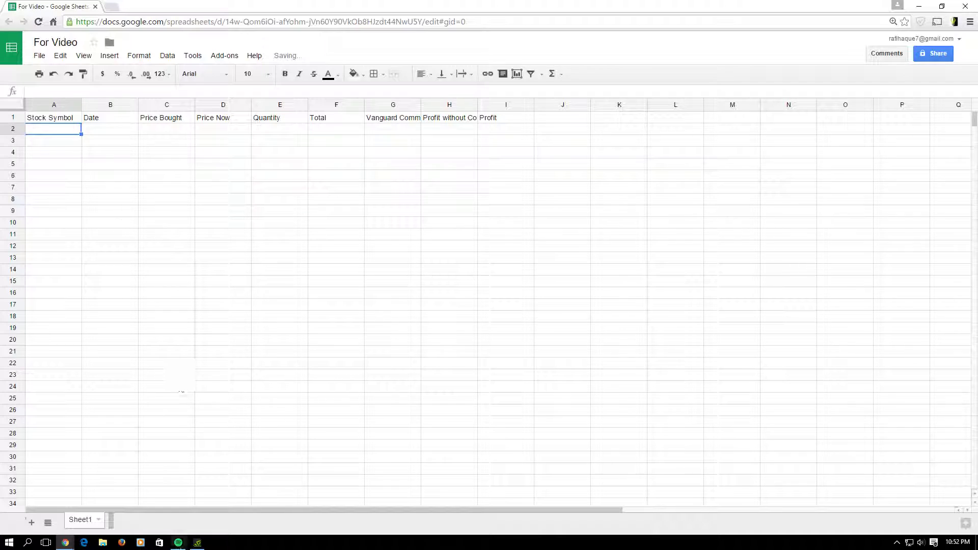
mouse_move(65, 544)
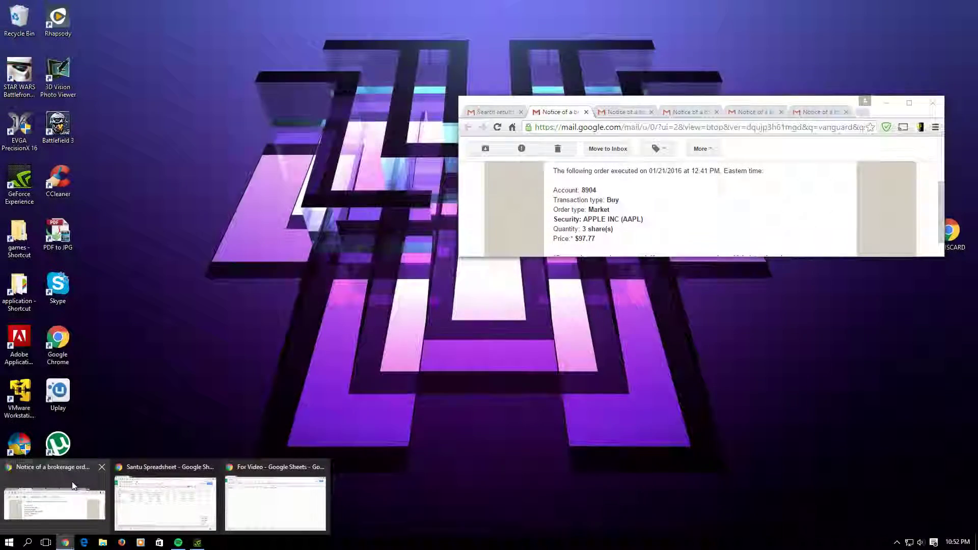
left_click(60, 498)
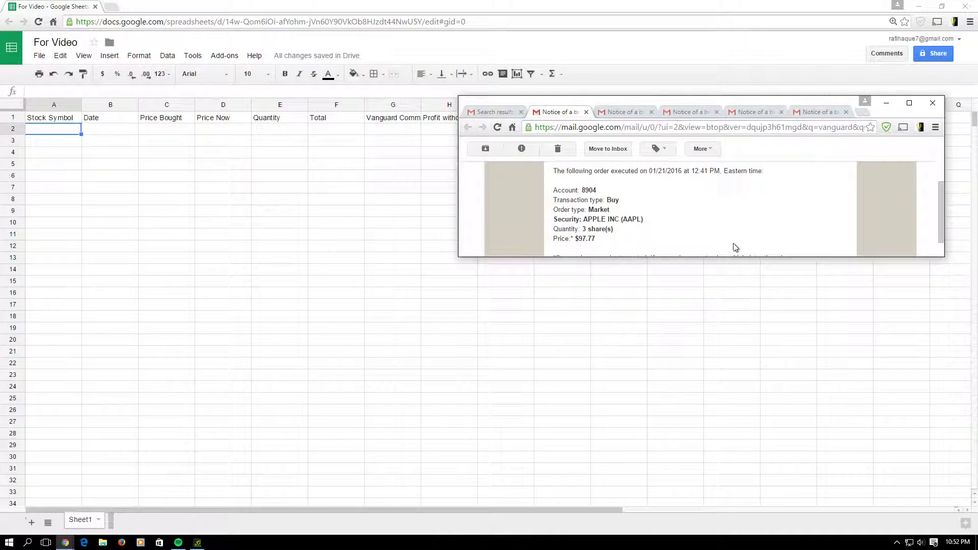
double_click(580, 239)
left_click(51, 139)
type("aapl")
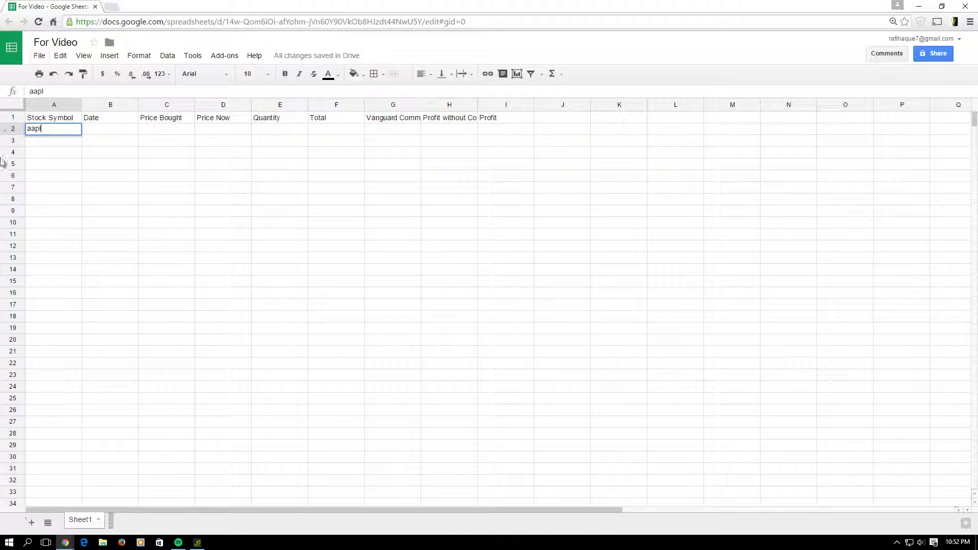
left_click(113, 129)
type("1")
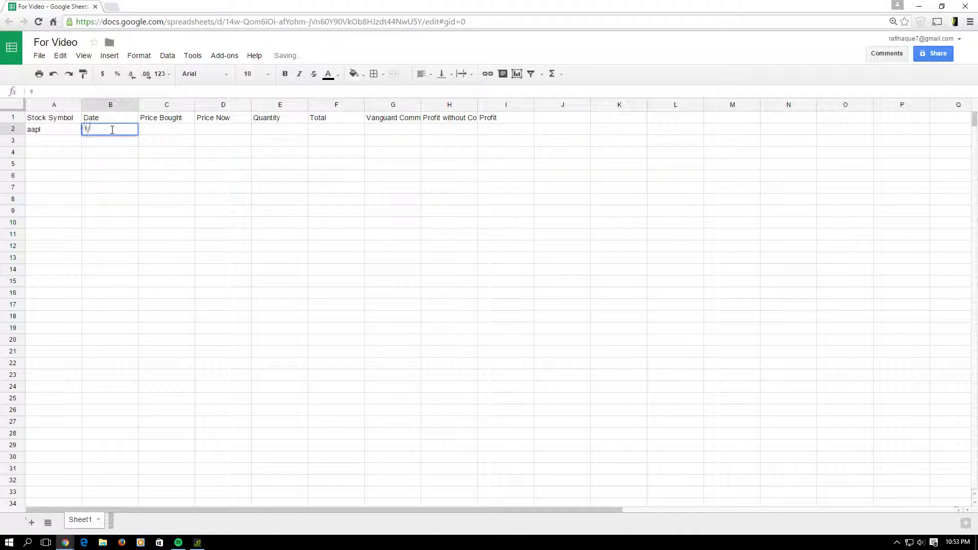
type("/21/2016")
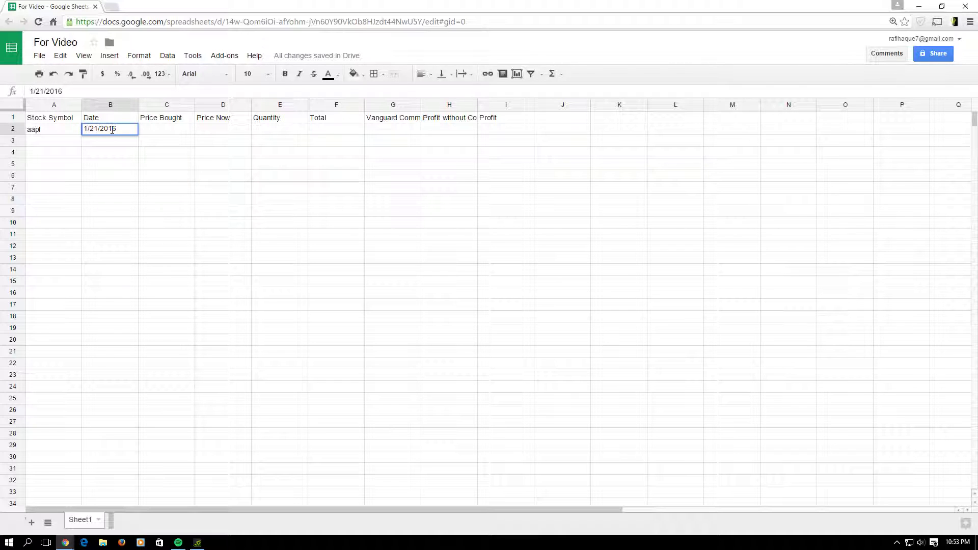
- Enter the Apple purchase price 97.77 in the Price Bought cell C2
key("Tab")
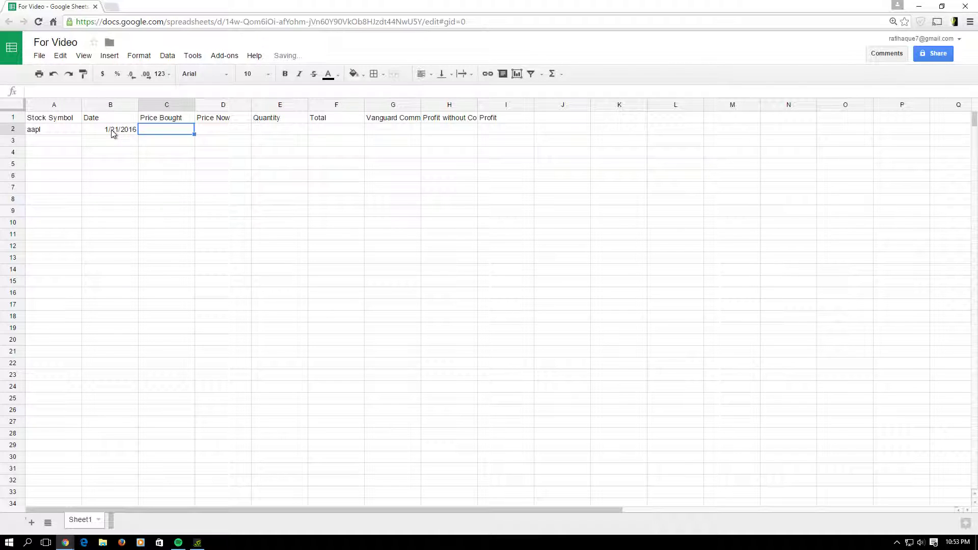
type("97.77")
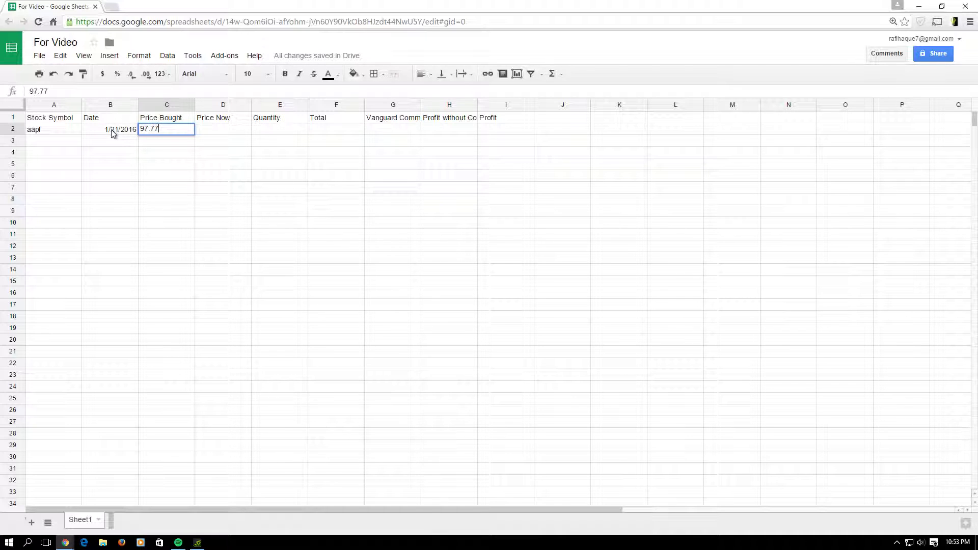
key("Tab")
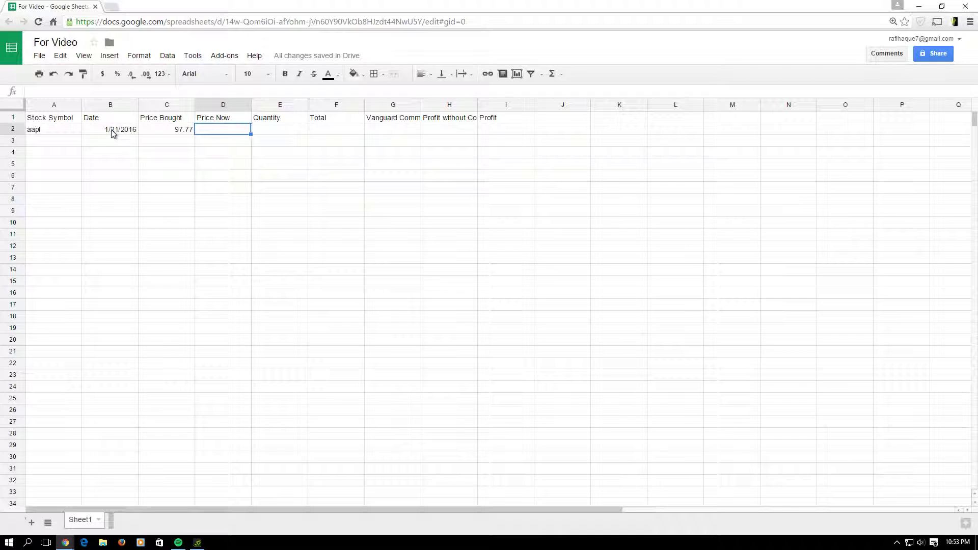
type("=GoogleFin")
key("BackSpace")
key("BackSpace")
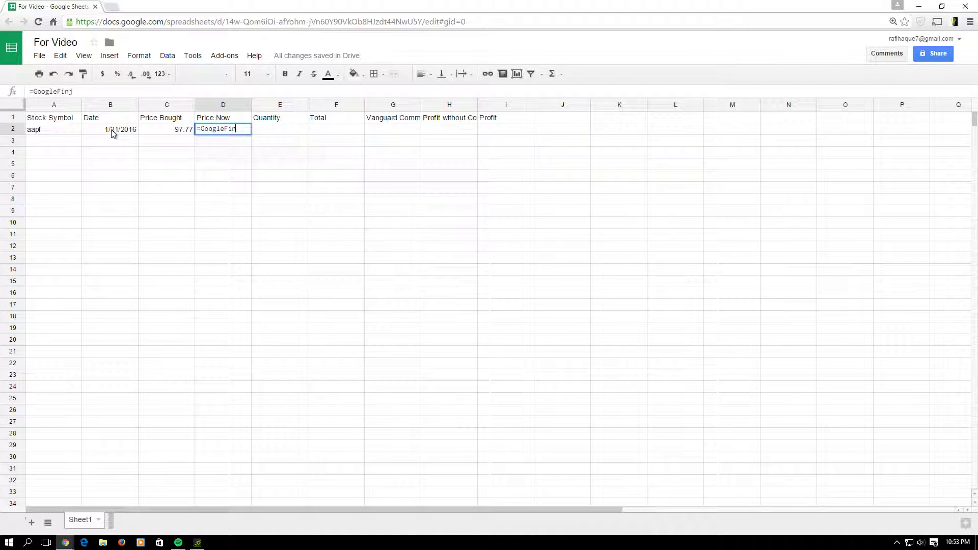
type("nance")
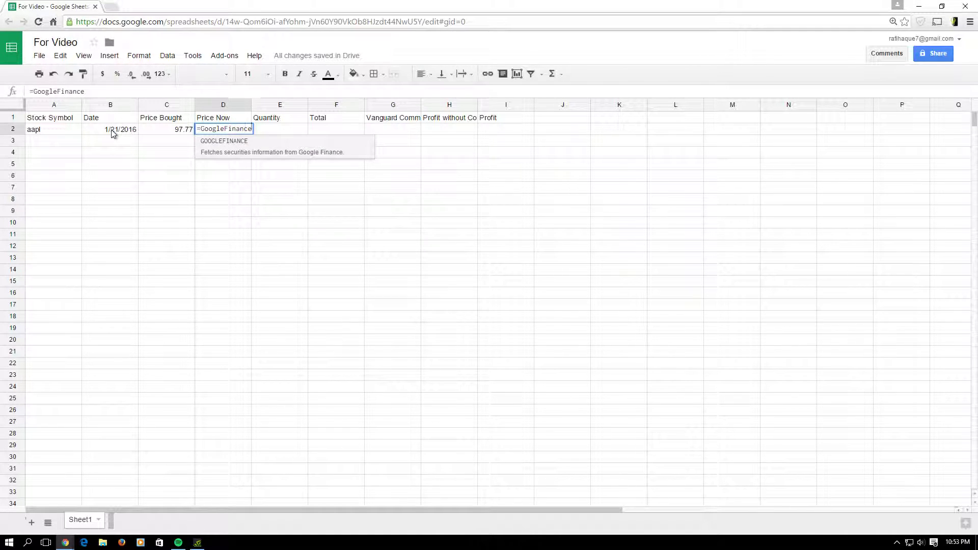
type("(")
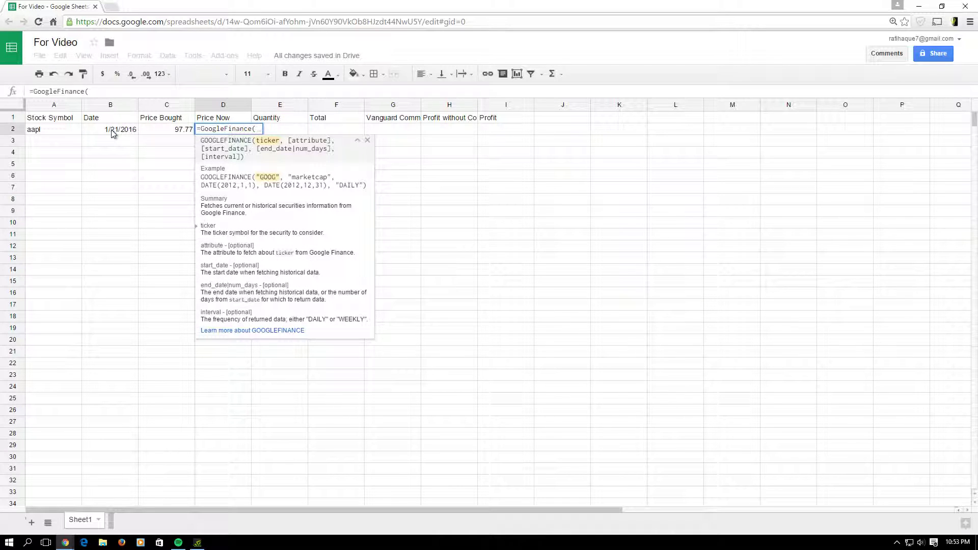
left_click(40, 134)
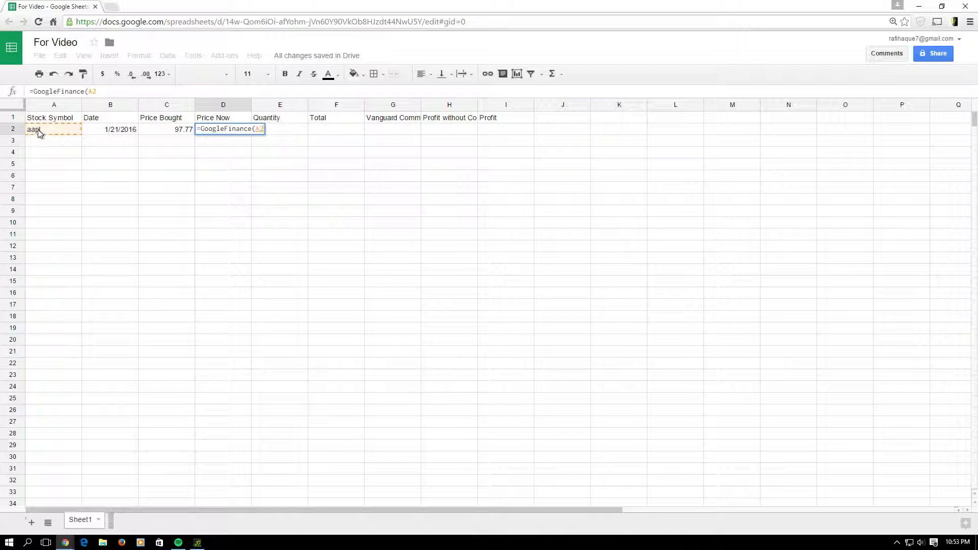
left_click(257, 188)
key("BackSpace")
key("BackSpace")
key("BackSpace")
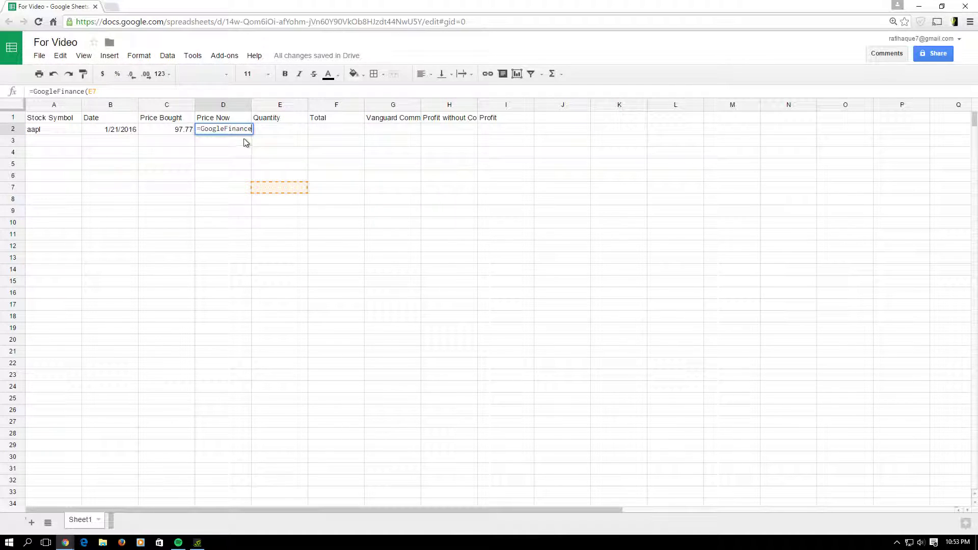
left_click(237, 178)
double_click(232, 131)
key("BackSpace")
key("BackSpace")
key("BackSpace")
key("BackSpace")
key("BackSpace")
key("BackSpace")
key("BackSpace")
key("BackSpace")
key("BackSpace")
key("BackSpace")
key("BackSpace")
key("BackSpace")
key("BackSpace")
key("BackSpace")
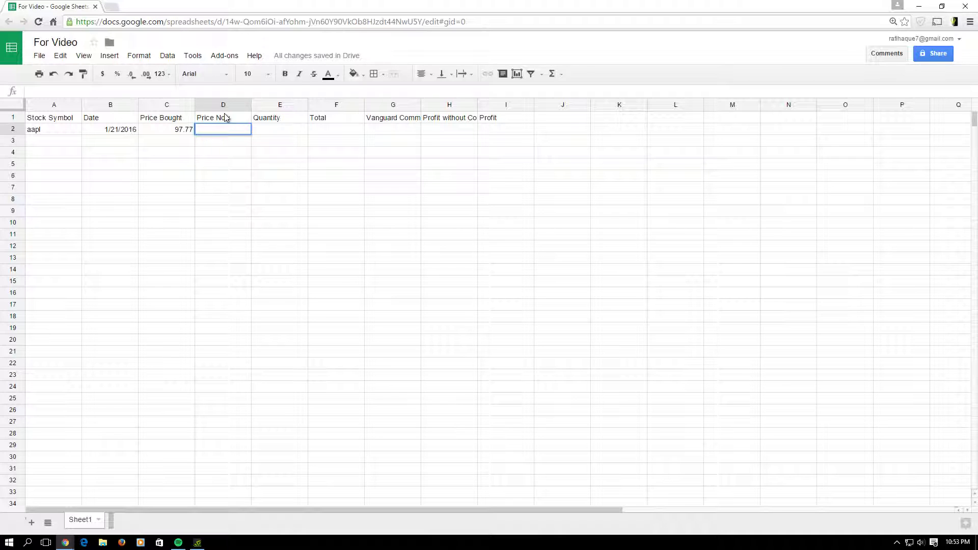
- Enter the formula =GoogleFinance(A2) in D2 to fetch the current price for the stock symbol
type("=GoogleFinance")
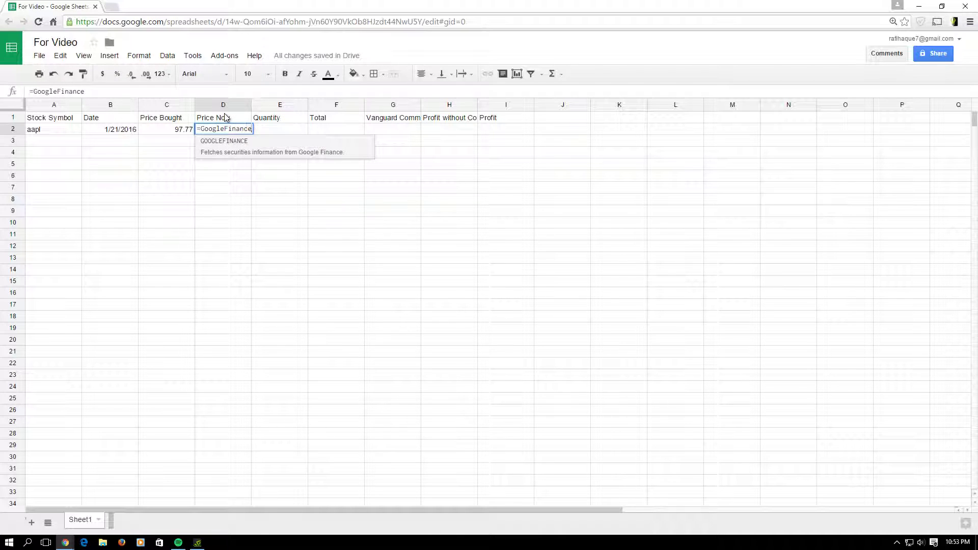
type("(")
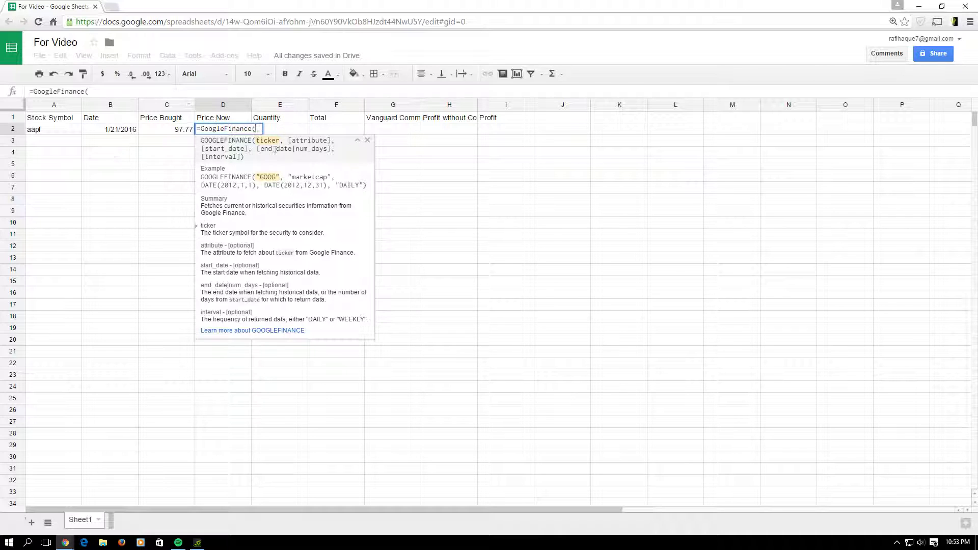
left_click(44, 133)
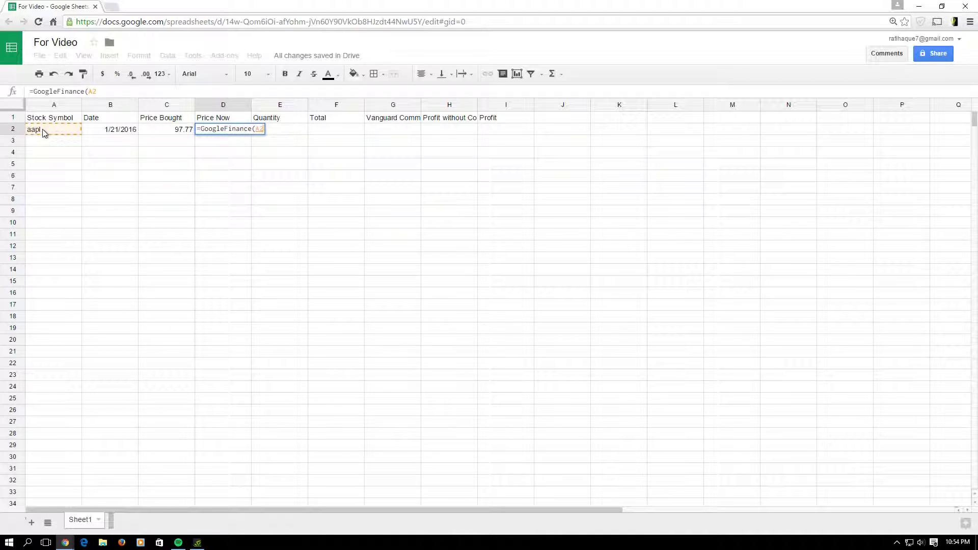
key("Return")
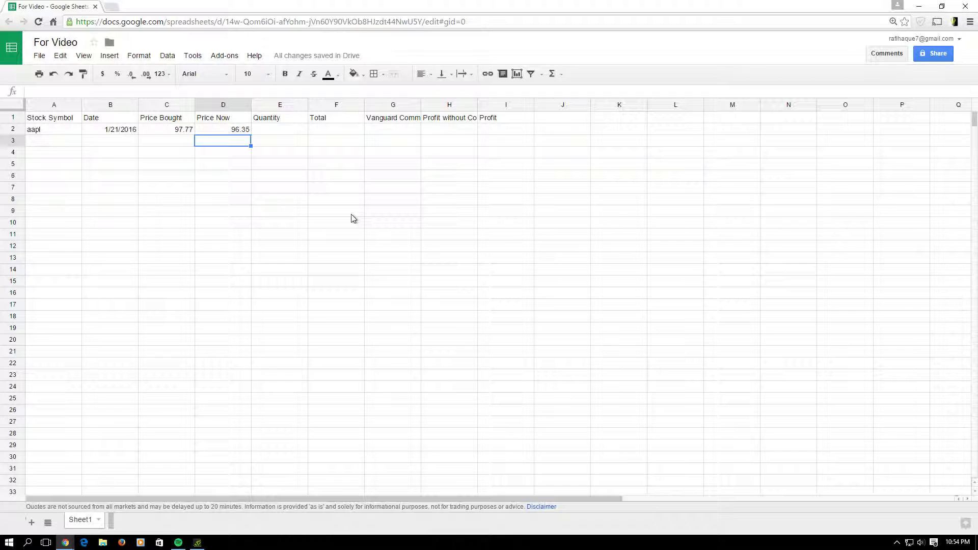
- Enter the quantity 3 in E2 and the purchase total formula =C2*E2 in F2
double_click(295, 132)
type("3")
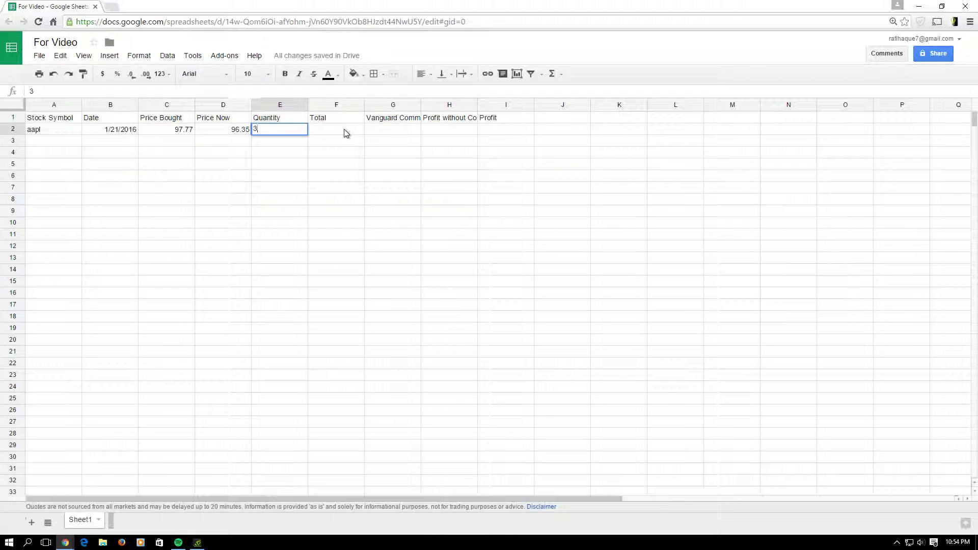
double_click(347, 130)
type("=")
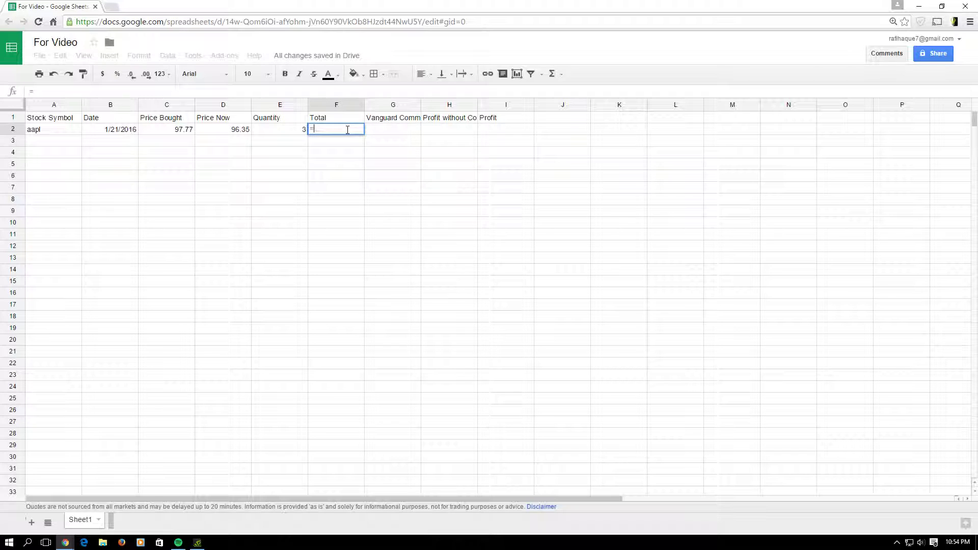
left_click(168, 134)
type("*")
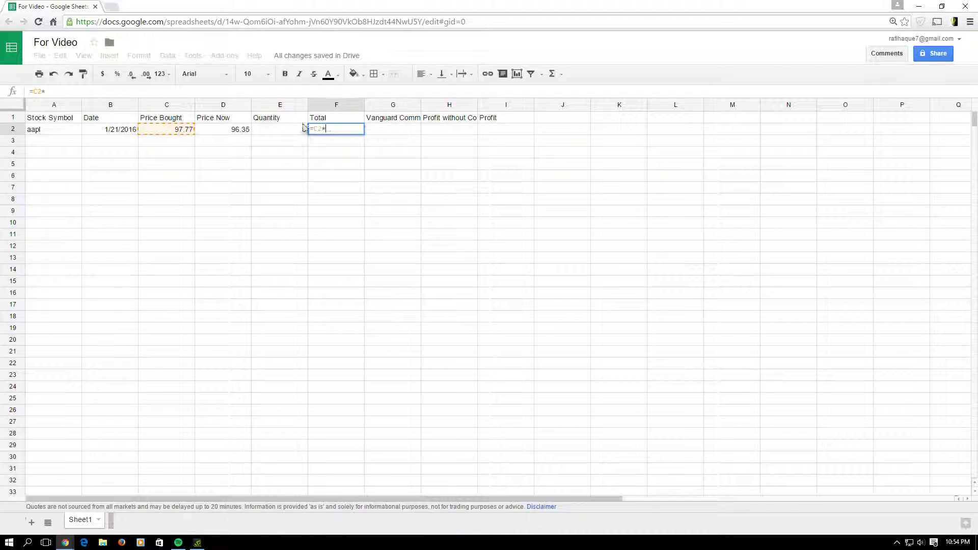
left_click(282, 130)
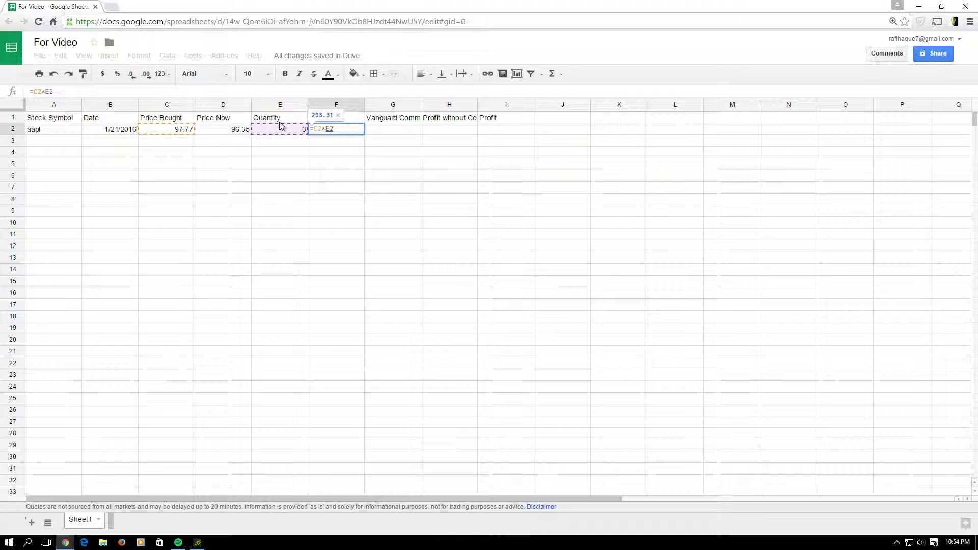
key("Return")
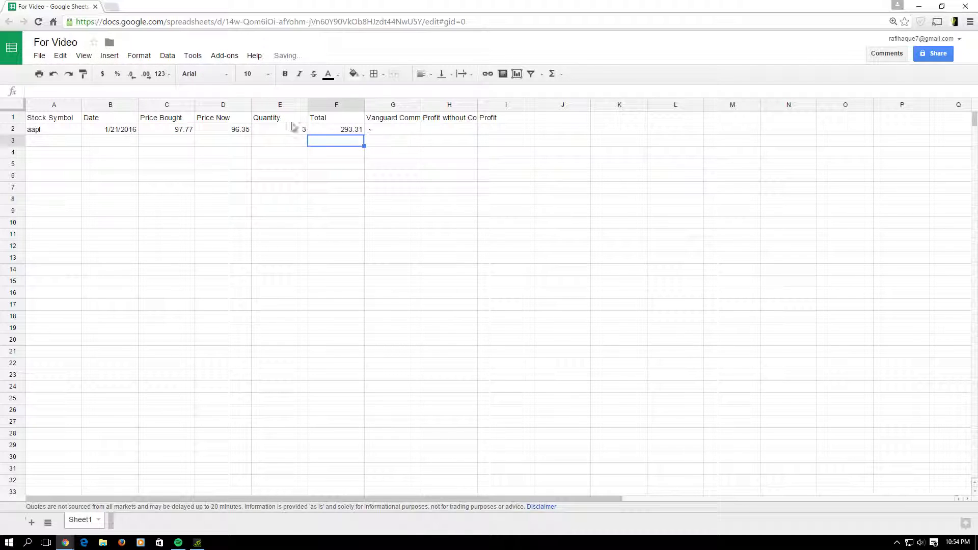
- Enter the formula =7+F2 in G2 to add the 7 dollar Vanguard commission to the total
left_click(408, 131)
double_click(408, 130)
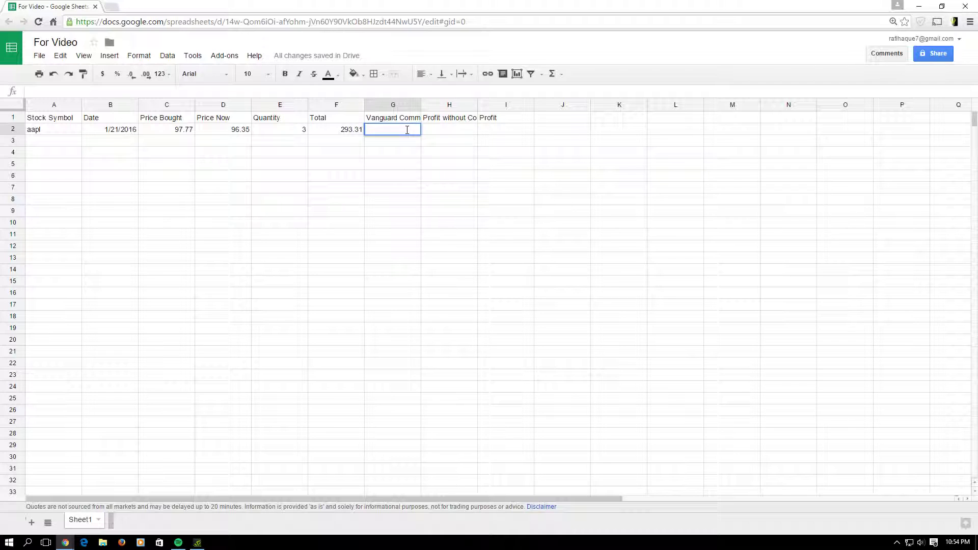
type("=")
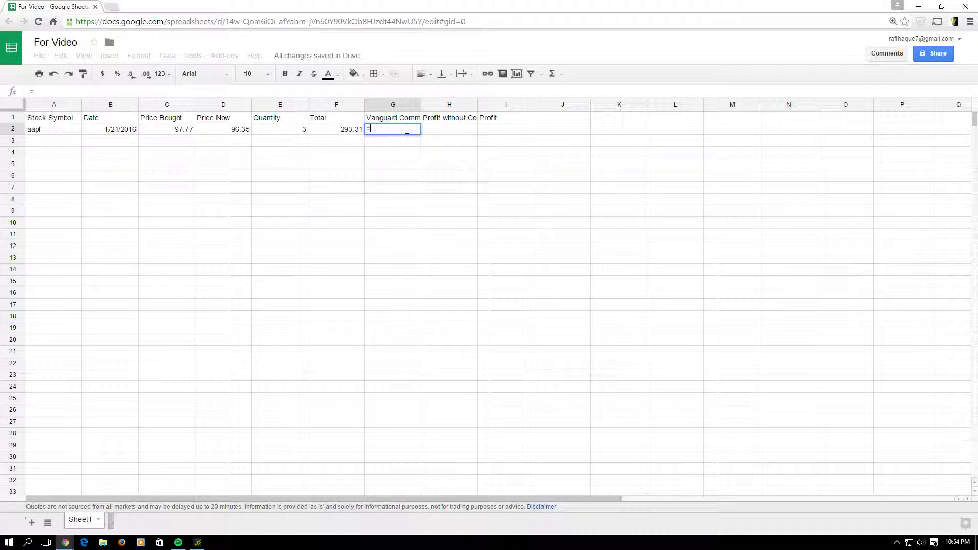
type("7+")
left_click(350, 131)
key("Return")
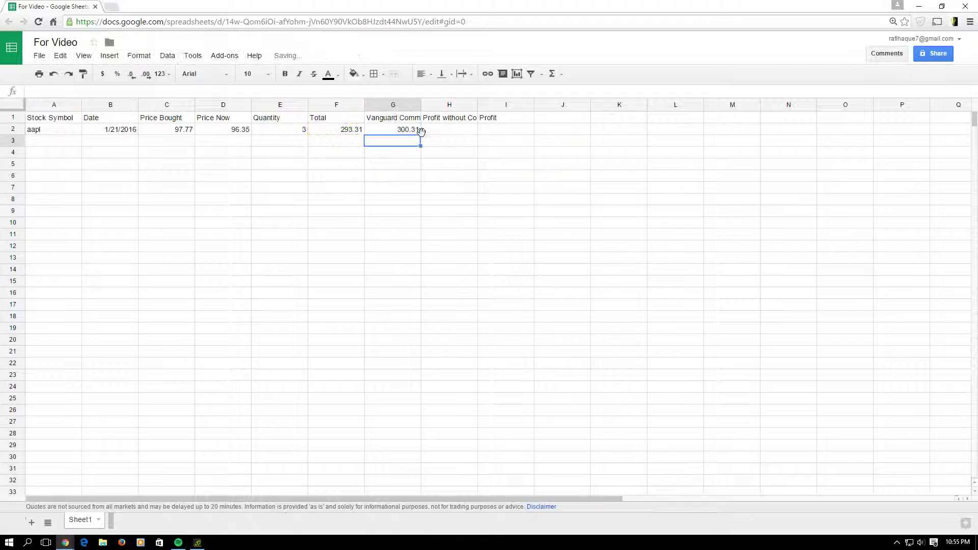
- Enter the formula =D2*E2-F2 in H2 to calculate the profit without commission
double_click(445, 131)
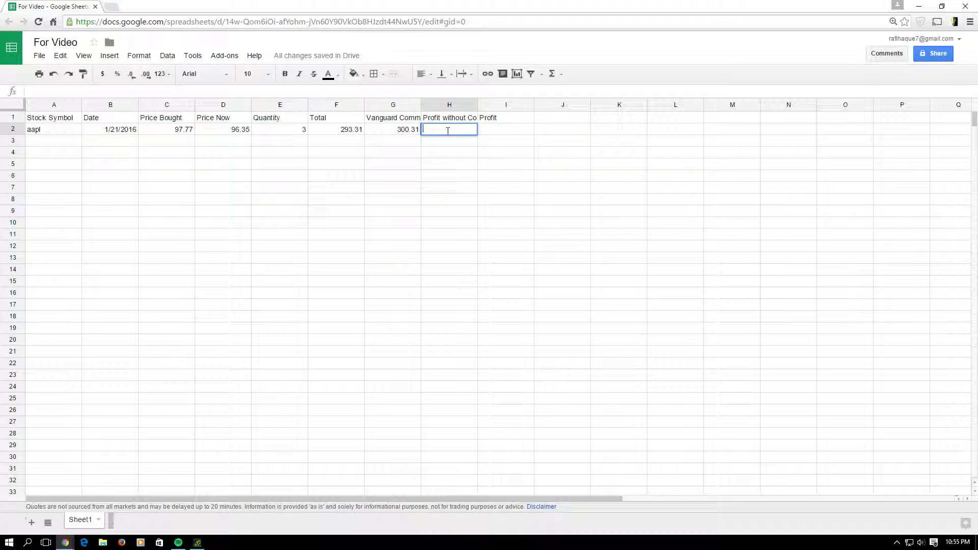
type("=")
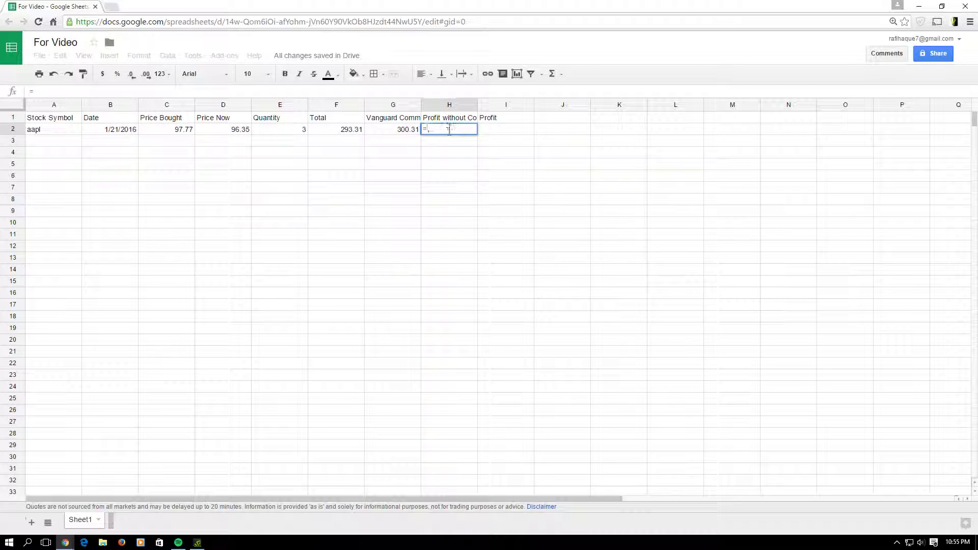
left_click(220, 132)
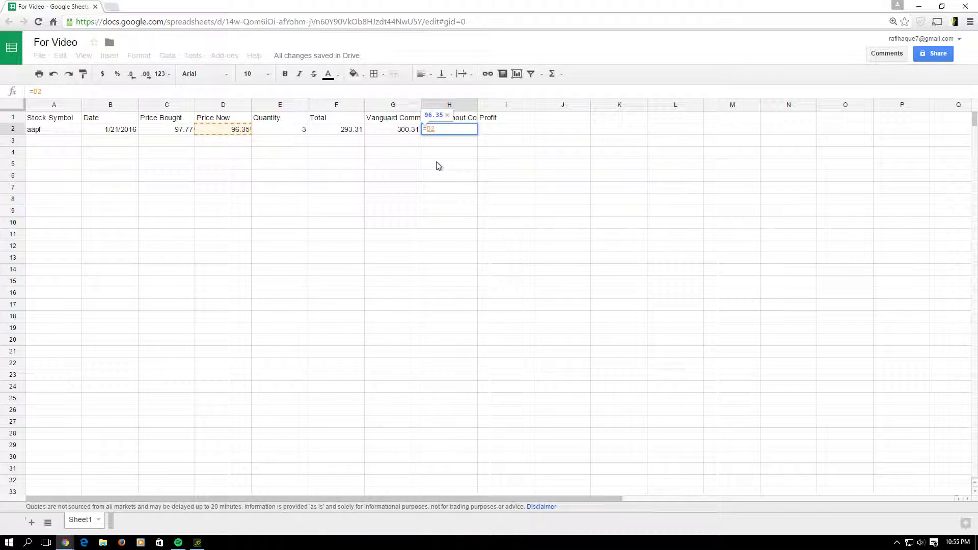
type("*")
left_click(297, 132)
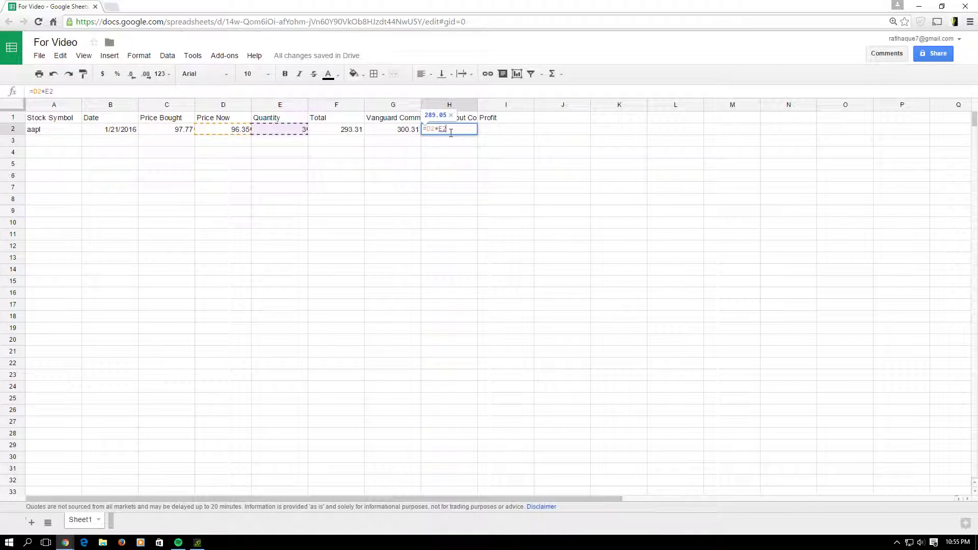
type("-")
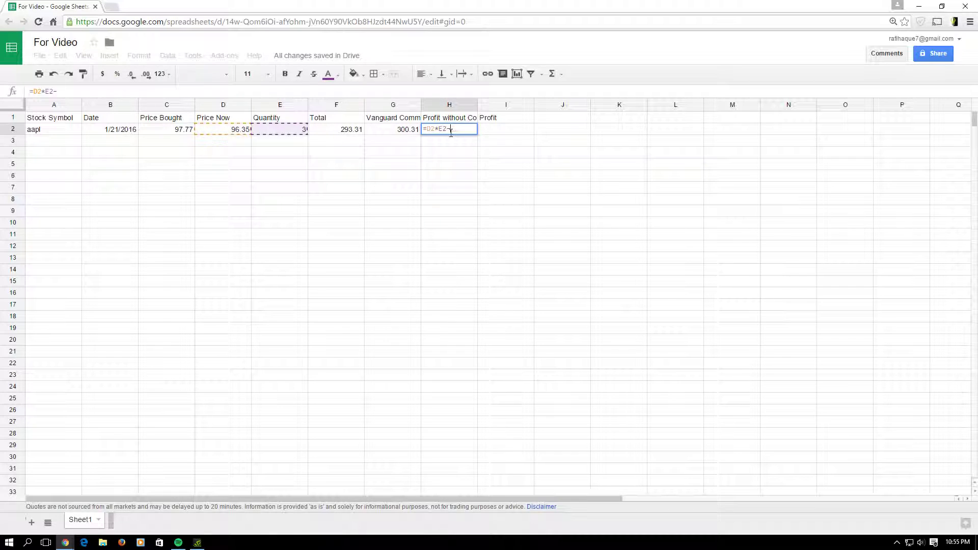
left_click(329, 133)
key("Return")
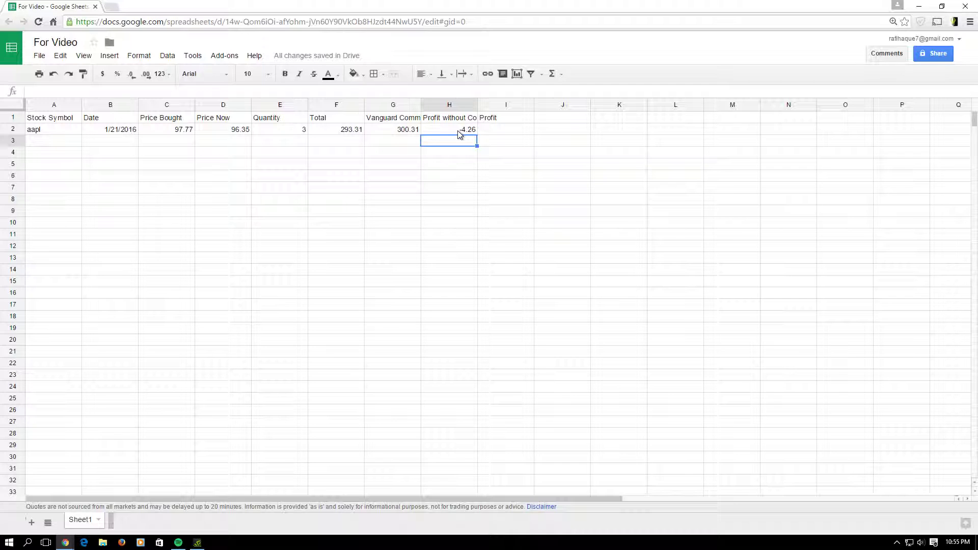
- Enter the formula =D2*E2-G2 in I2 to calculate the profit including commission
double_click(486, 130)
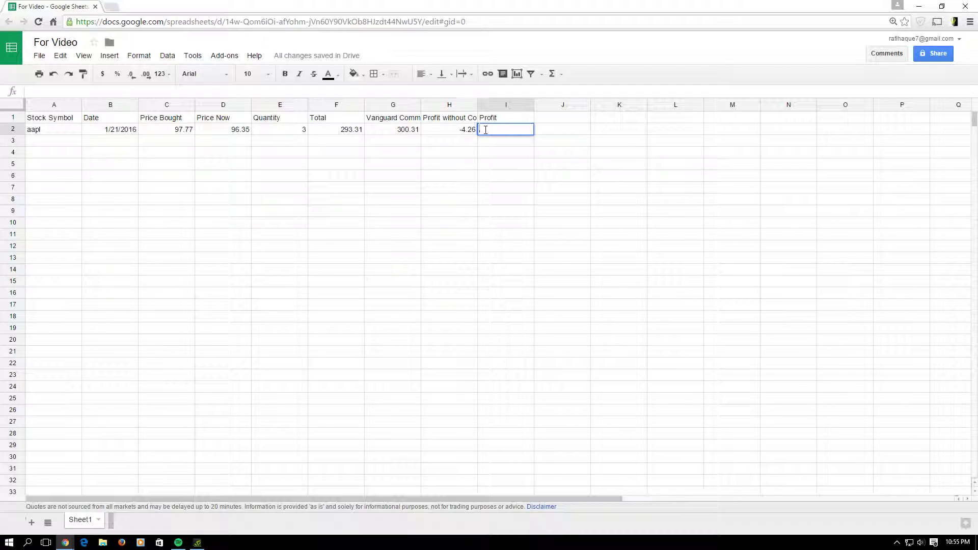
type("=")
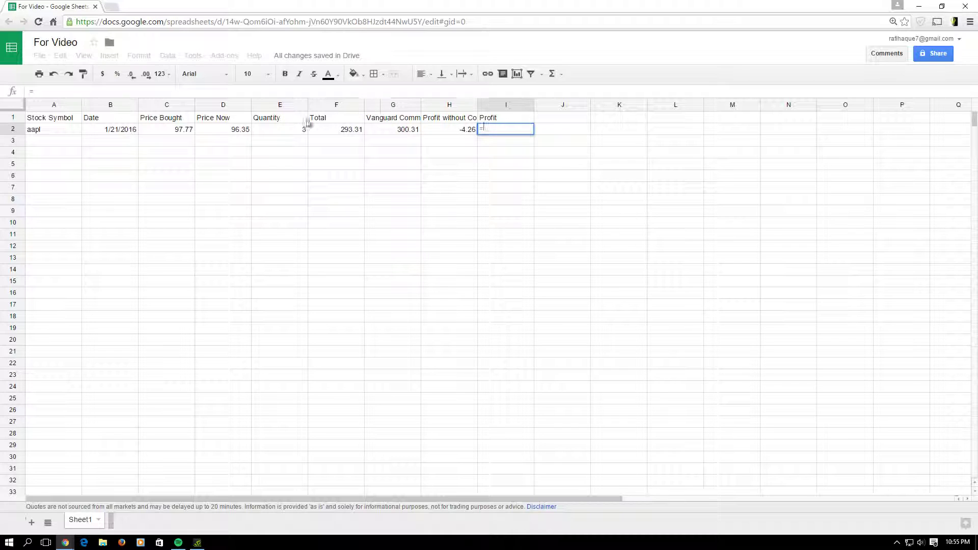
left_click(232, 134)
type("*")
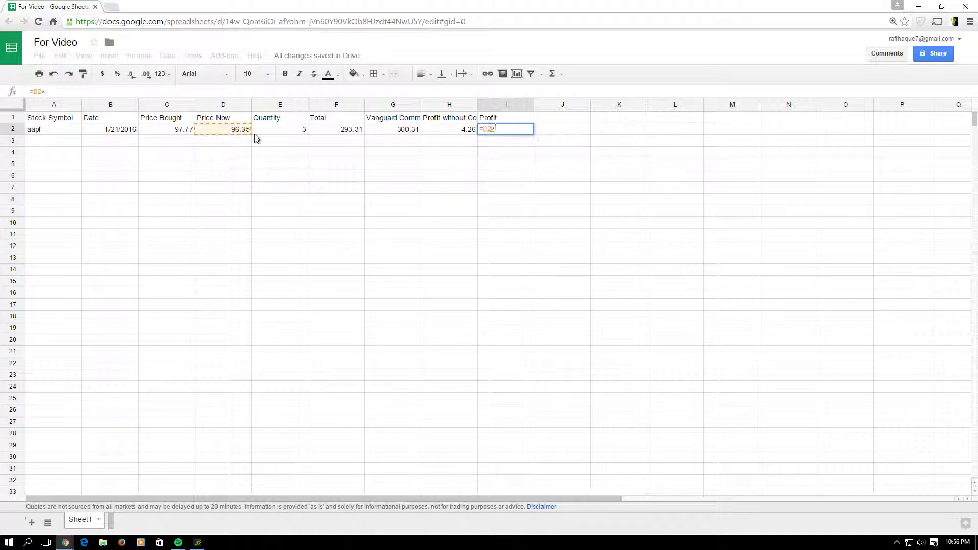
left_click(278, 135)
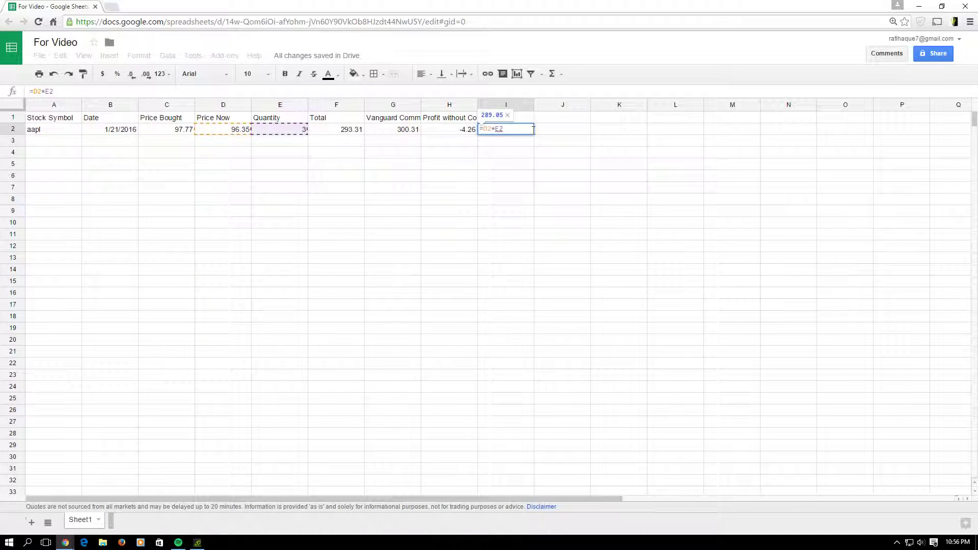
type("-")
left_click(377, 131)
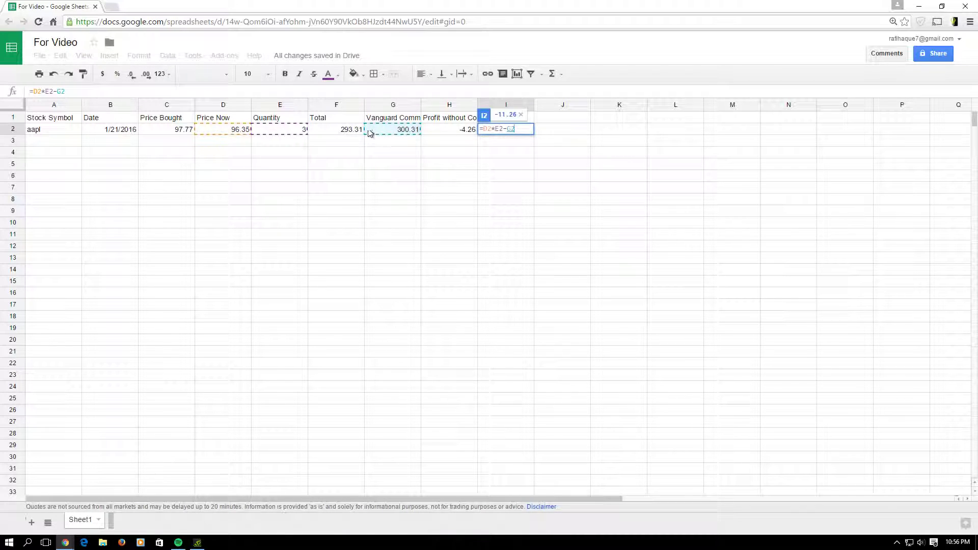
key("Return")
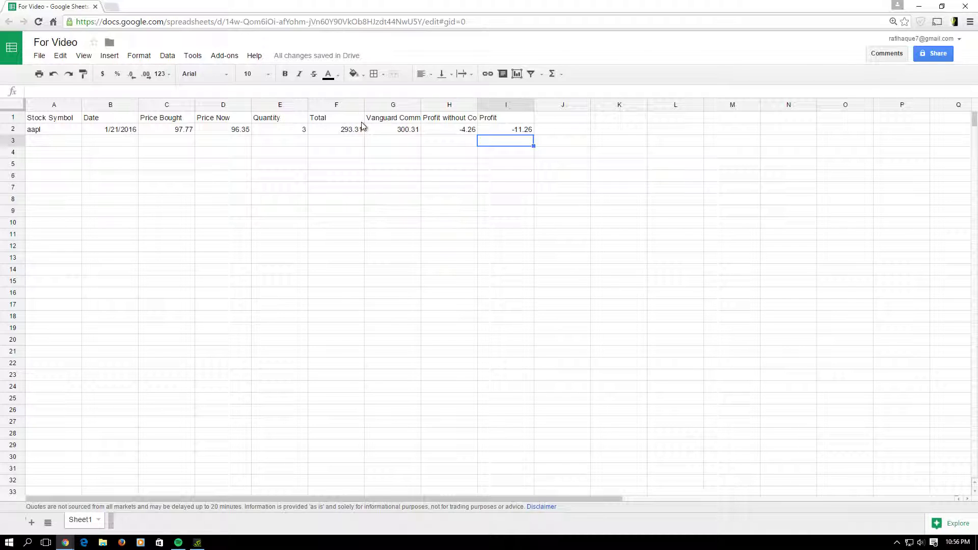
- Switch to the Gmail window and read the symbol, date, quantity and price in the Netflix order notice, comparing it with the Apple notice
double_click(47, 143)
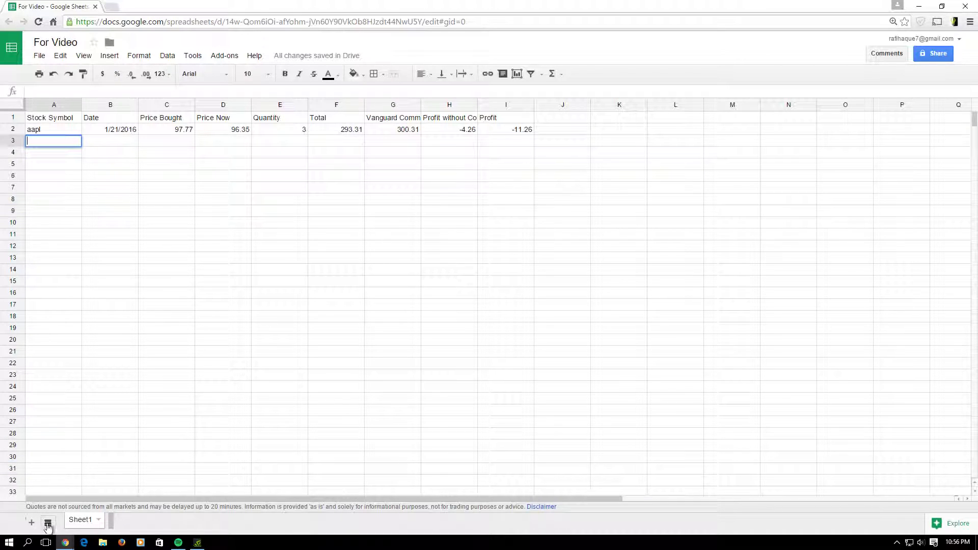
mouse_move(66, 543)
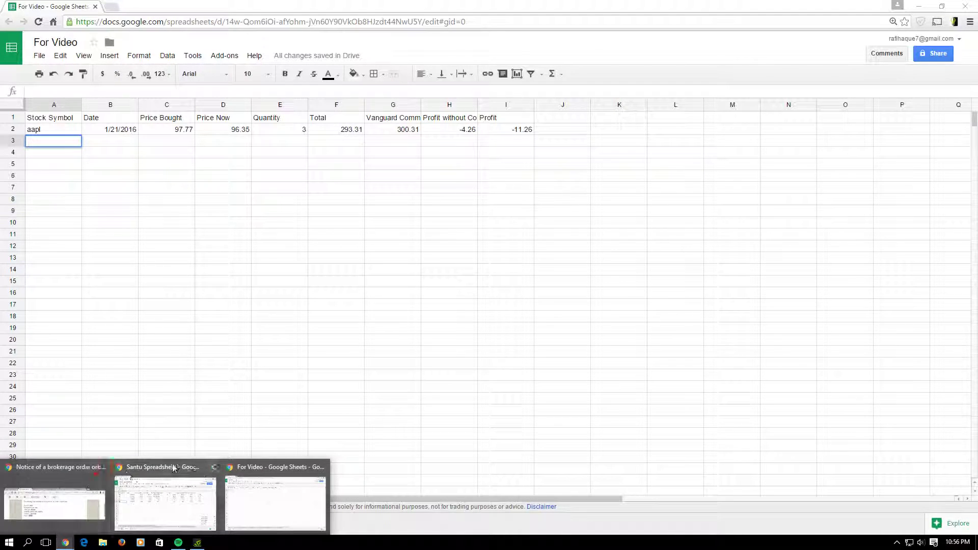
left_click(72, 490)
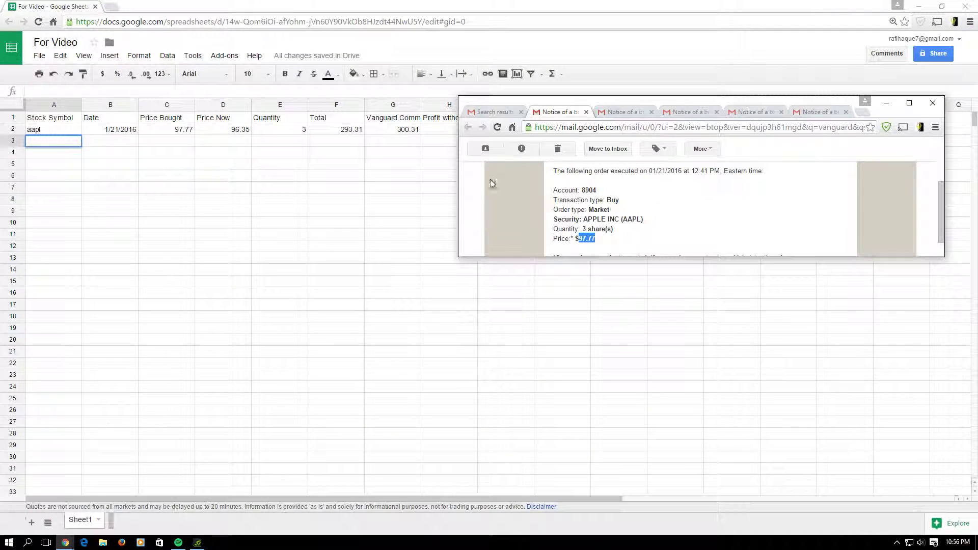
left_click(616, 112)
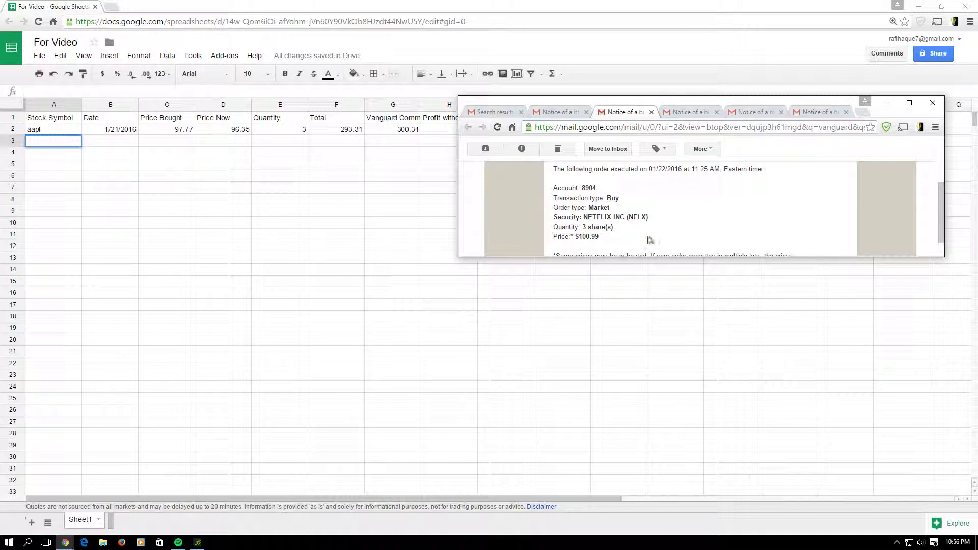
left_click_drag(630, 216, 647, 218)
left_click(545, 113)
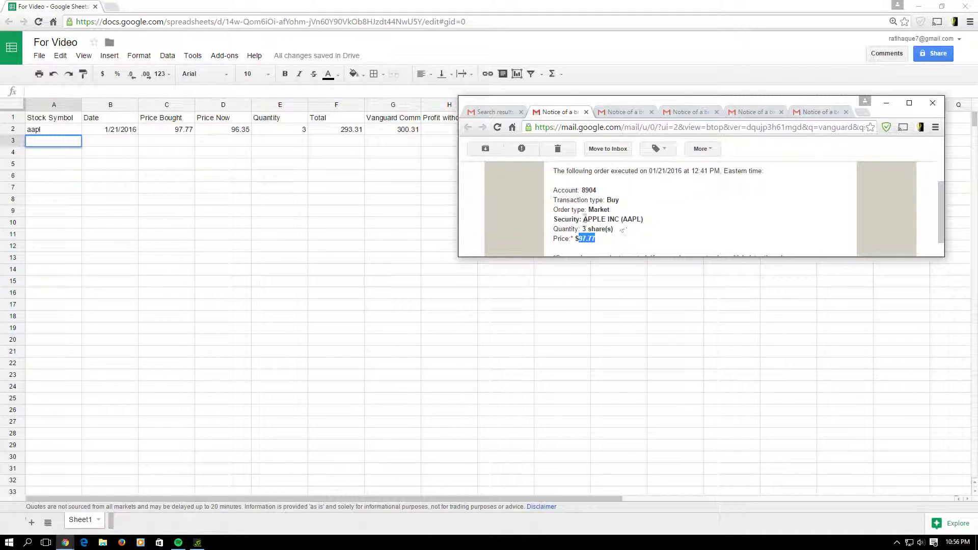
left_click_drag(622, 219, 637, 219)
left_click(625, 112)
left_click(610, 227)
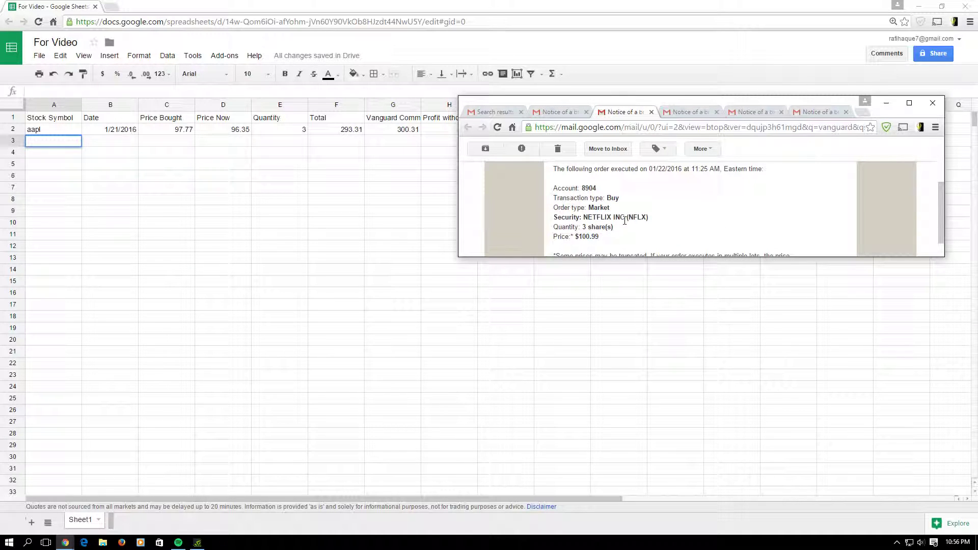
left_click_drag(582, 236, 600, 237)
left_click(599, 237)
- Record the Netflix purchase in row 3 with symbol nflx in A3, date 1/22 in B3 and price bought 100.99 in C3
double_click(43, 142)
type("nflx")
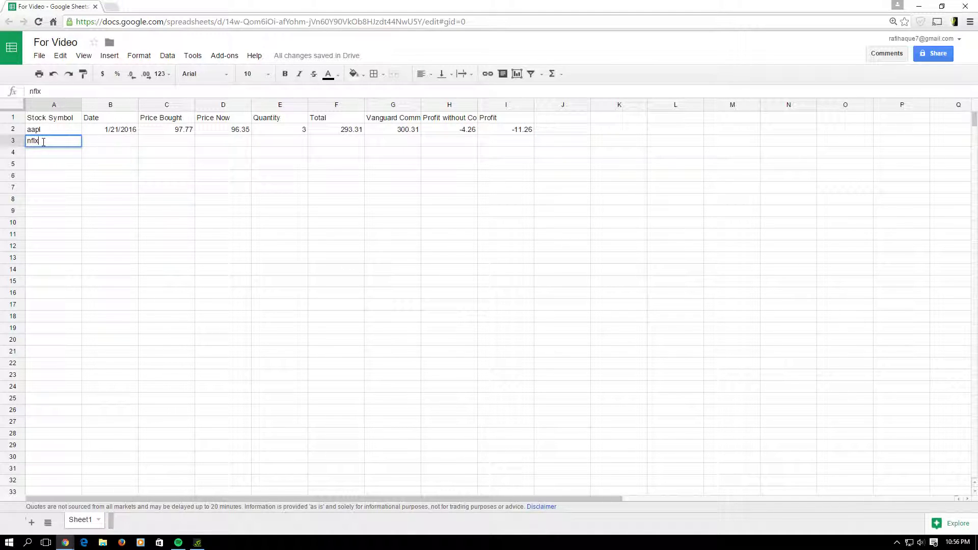
key("Tab")
type("14")
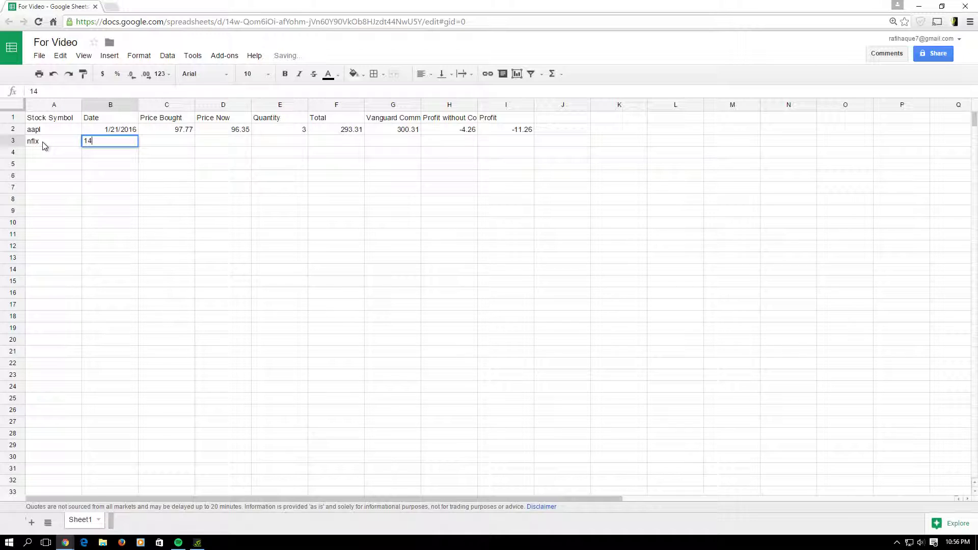
key("BackSpace")
type("/22")
key("Tab")
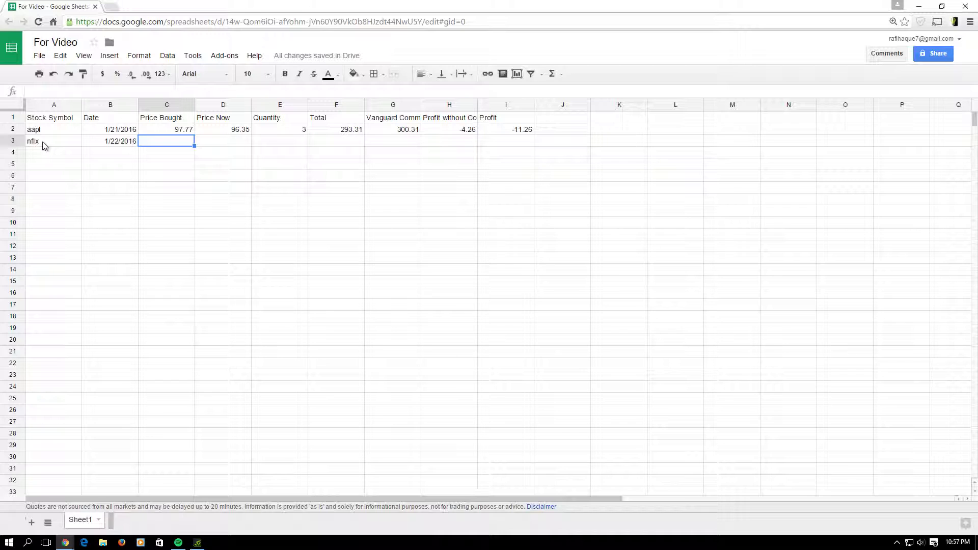
type("100.99")
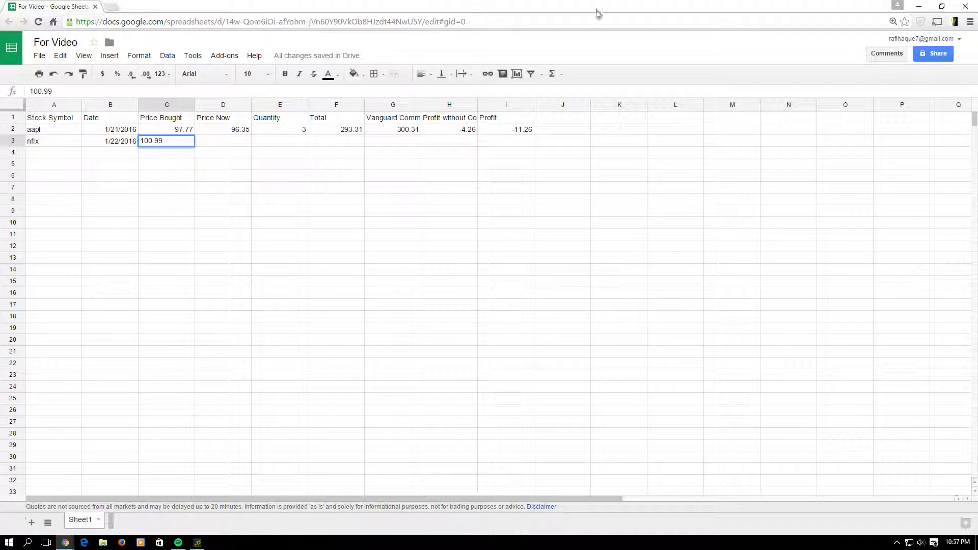
- Fill the GoogleFinance price formula from D2 down to D3 and check that the copy refers to A3
left_click(234, 134)
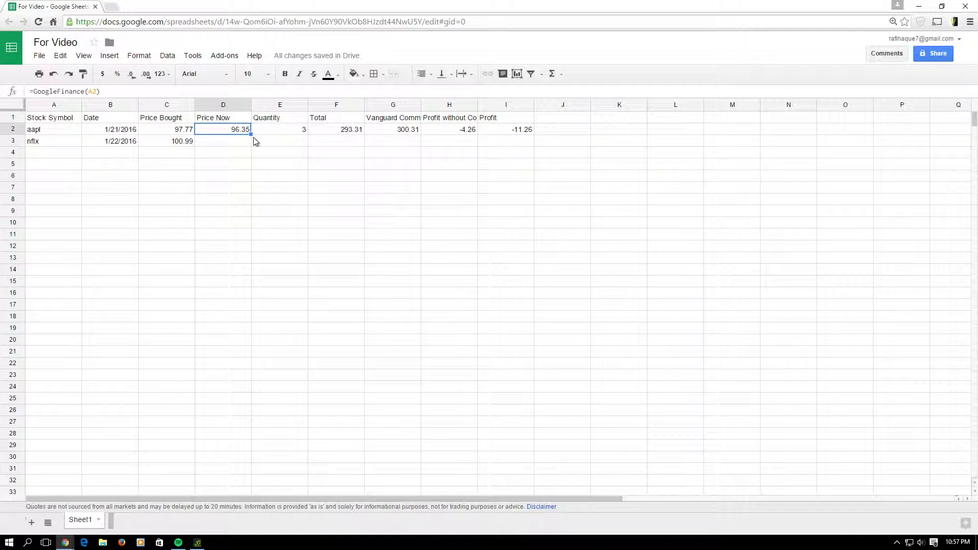
left_click_drag(250, 134, 250, 144)
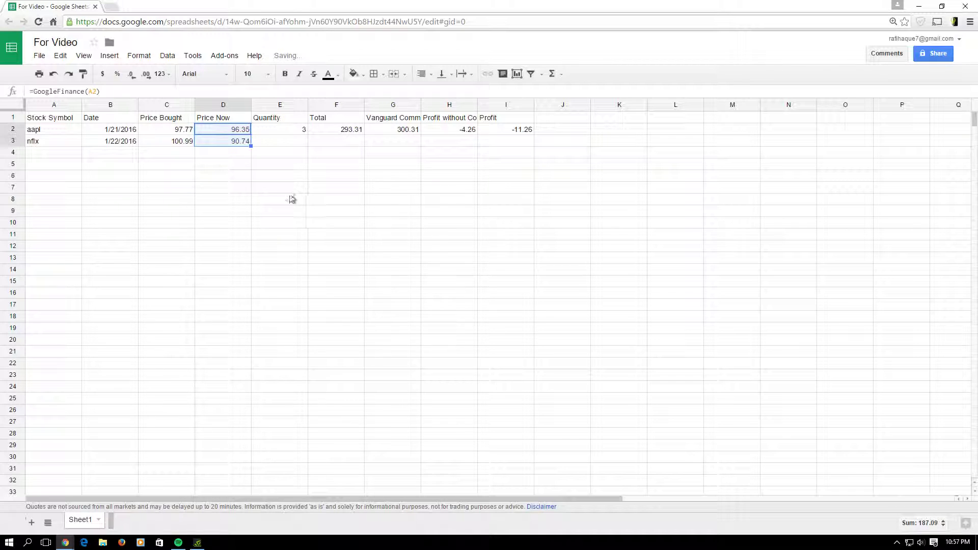
left_click(244, 175)
double_click(235, 143)
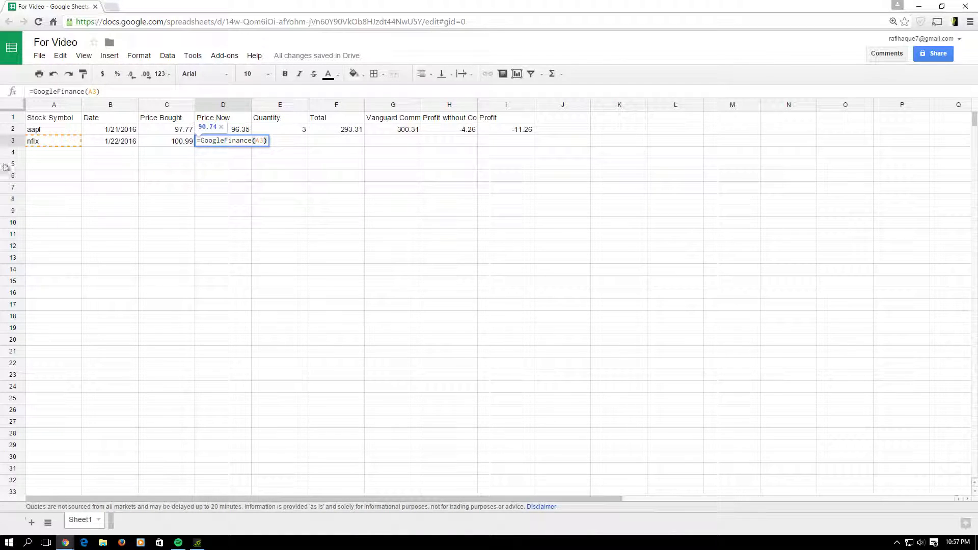
left_click(168, 224)
- Enter the quantity 3 in E3 for the Netflix purchase
left_click(262, 144)
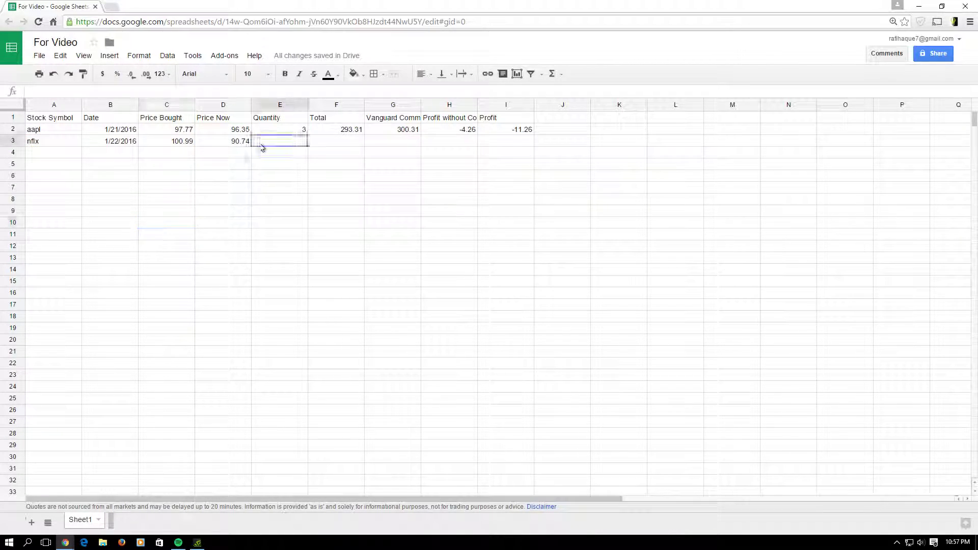
double_click(261, 142)
type("3")
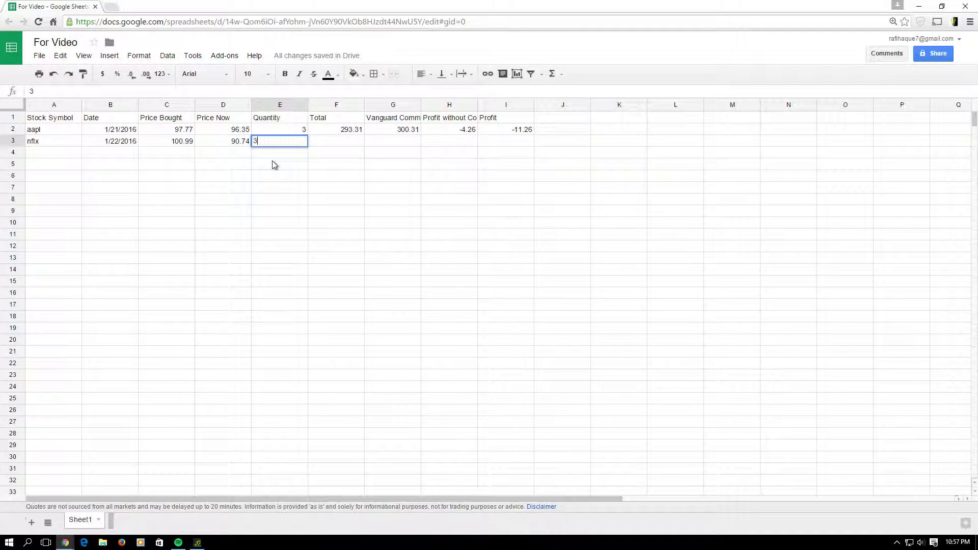
- Fill the total formula from F2 down to F3 and the Vanguard commission formula from G2 down to G3
left_click(319, 127)
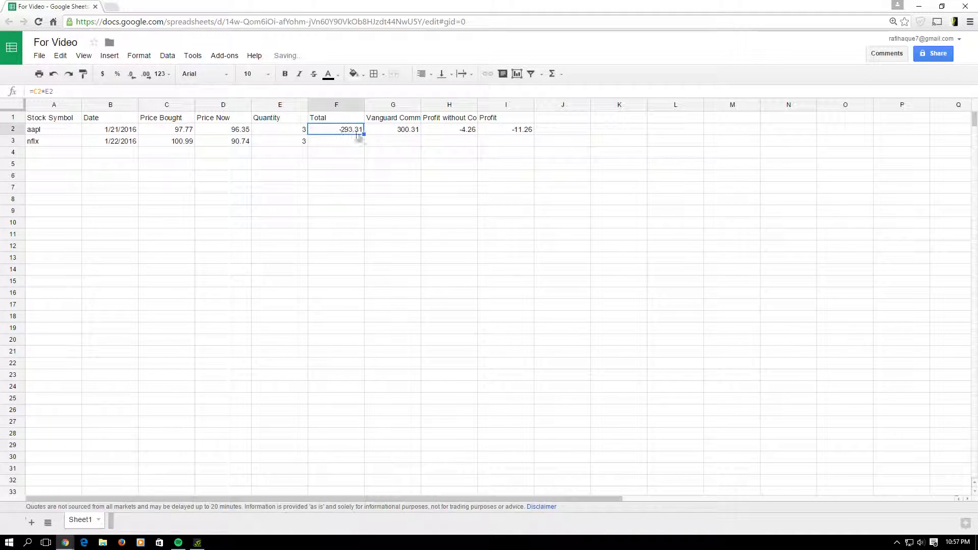
left_click_drag(364, 133, 365, 142)
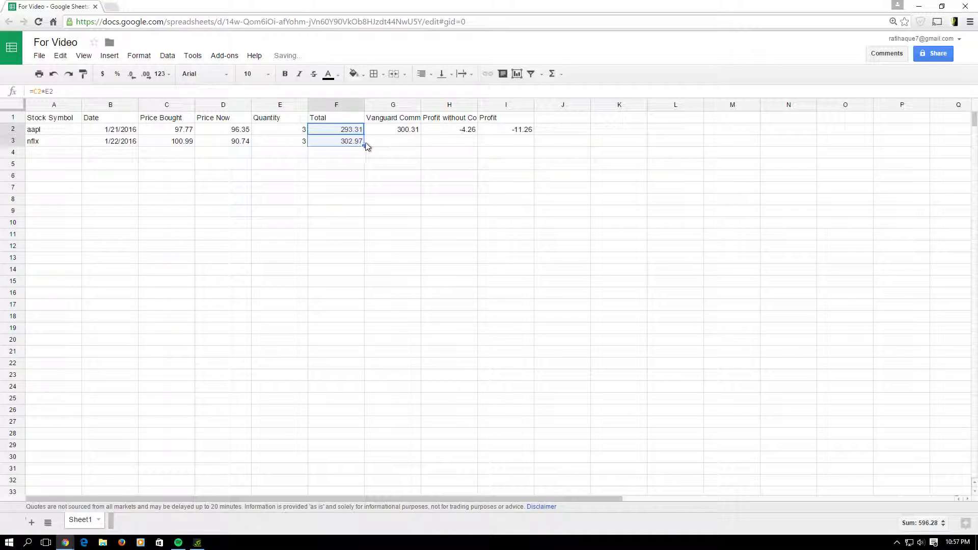
left_click(408, 131)
left_click_drag(420, 135, 422, 144)
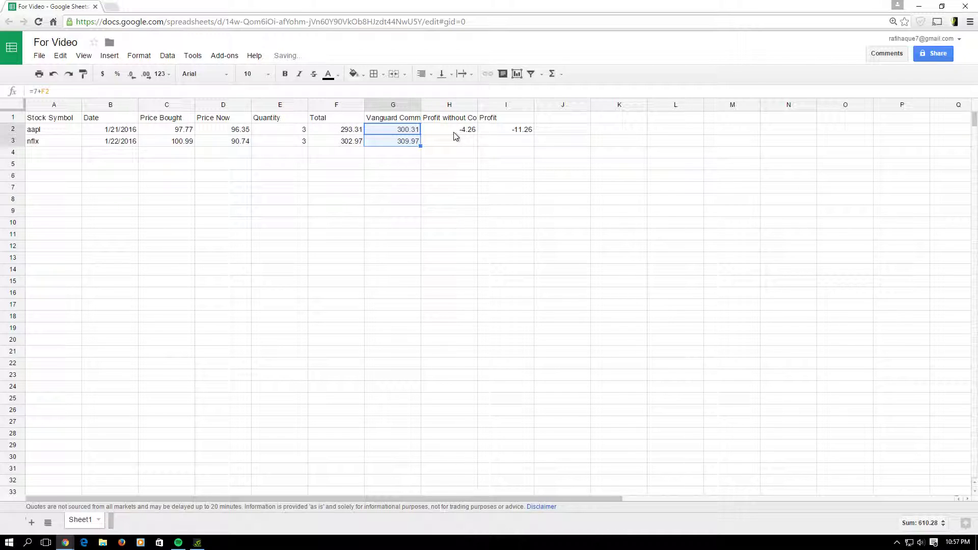
- Fill the profit without commission formula from H2 to H3 and the profit formula from I2 to I3
left_click(454, 133)
left_click_drag(476, 133, 472, 146)
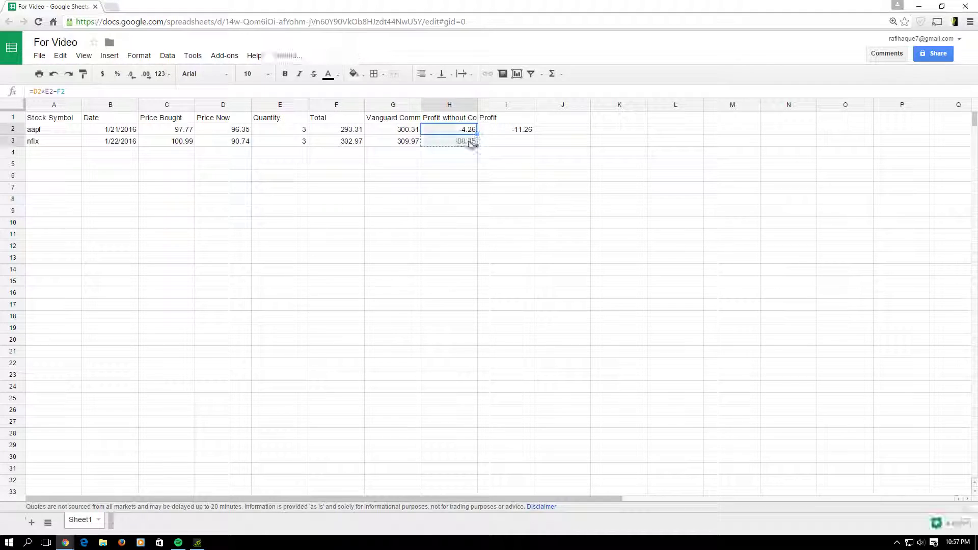
left_click(473, 176)
left_click(527, 133)
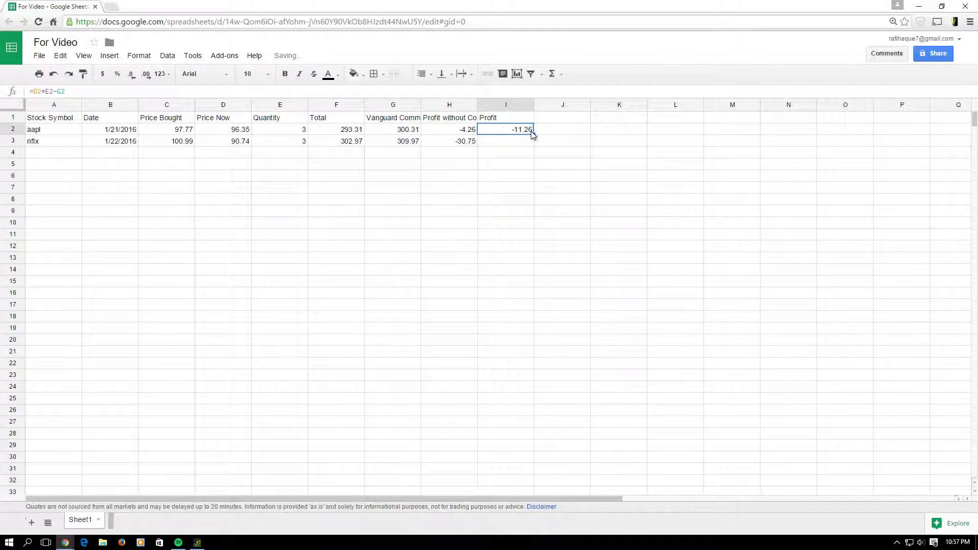
left_click_drag(533, 135, 533, 140)
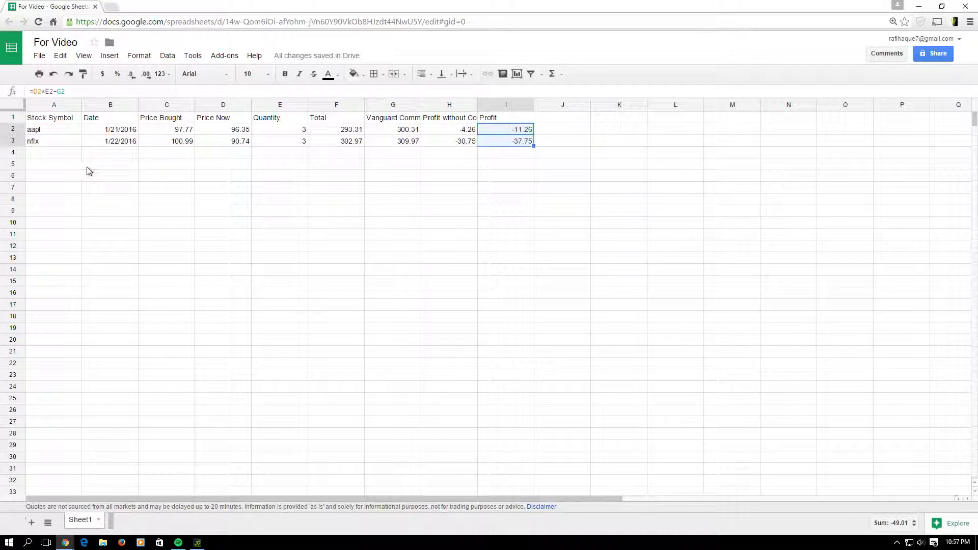
- Review the remaining order notices in the Gmail window, reading the security, symbol, date and price of the 02/01/2016 S&P 500 ETF order
left_click(50, 154)
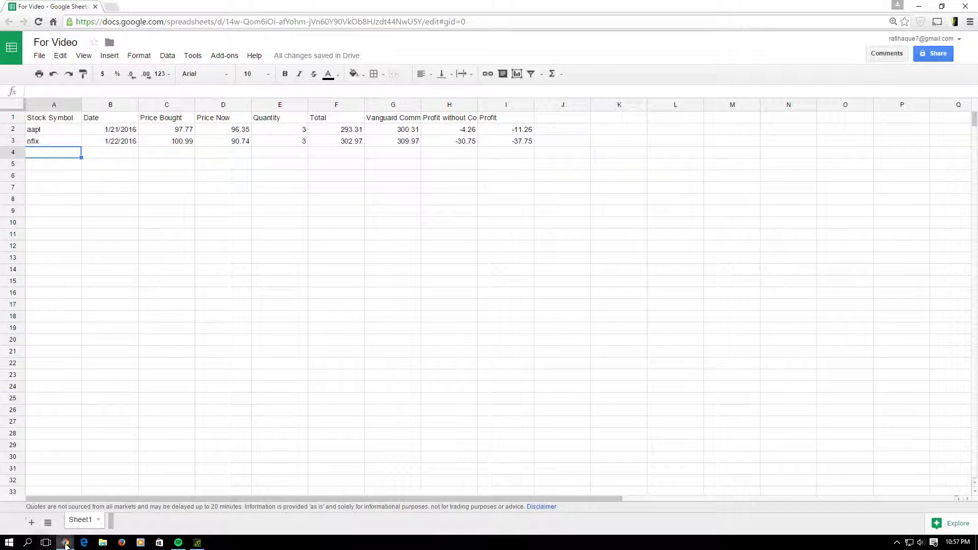
mouse_move(65, 543)
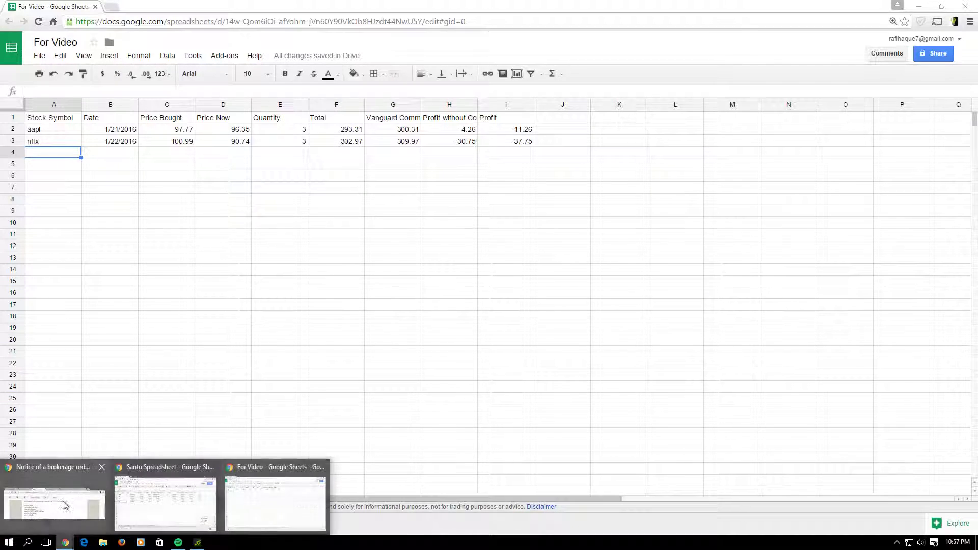
left_click(64, 516)
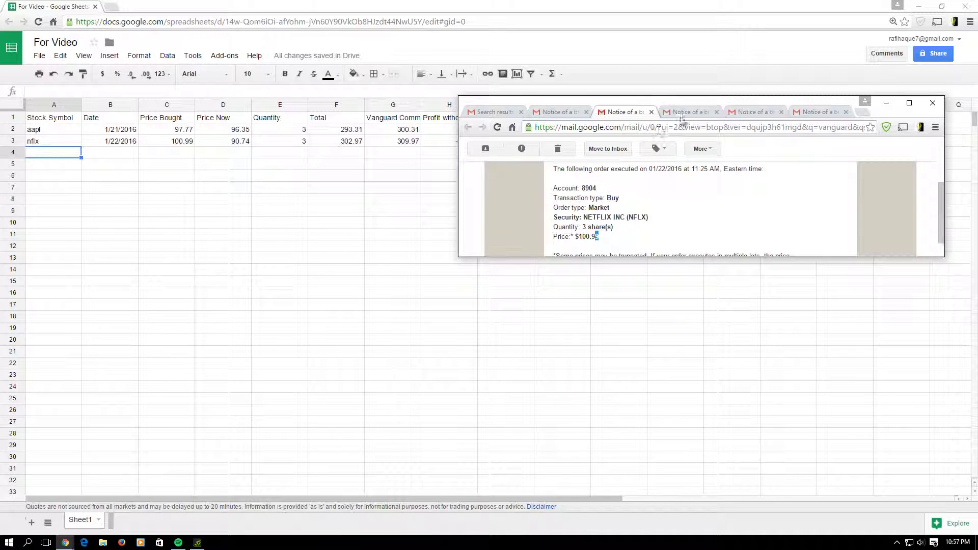
left_click(685, 114)
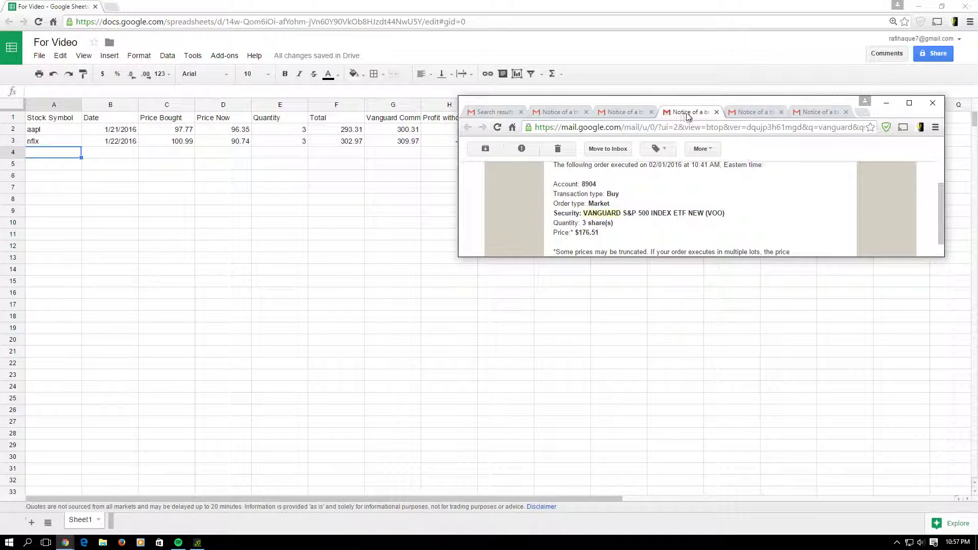
left_click(748, 114)
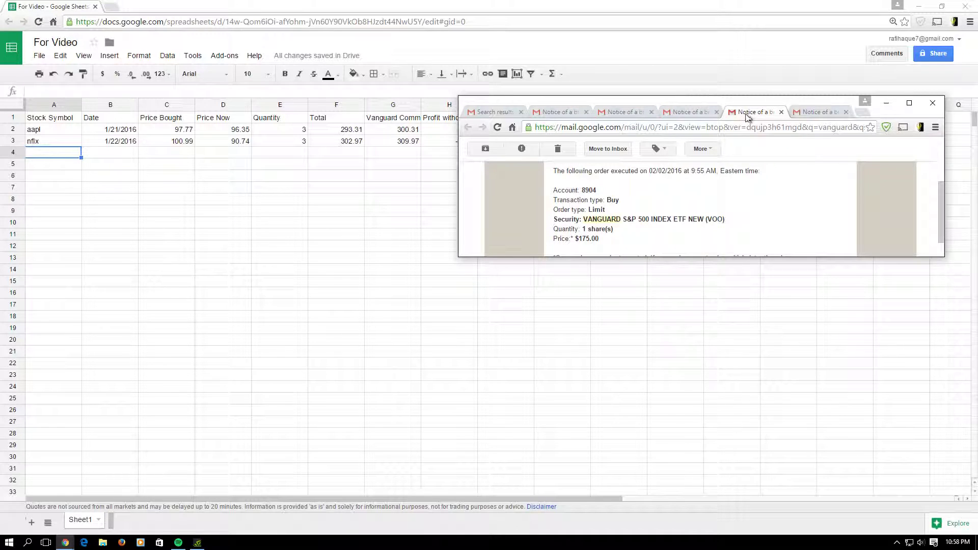
left_click(804, 114)
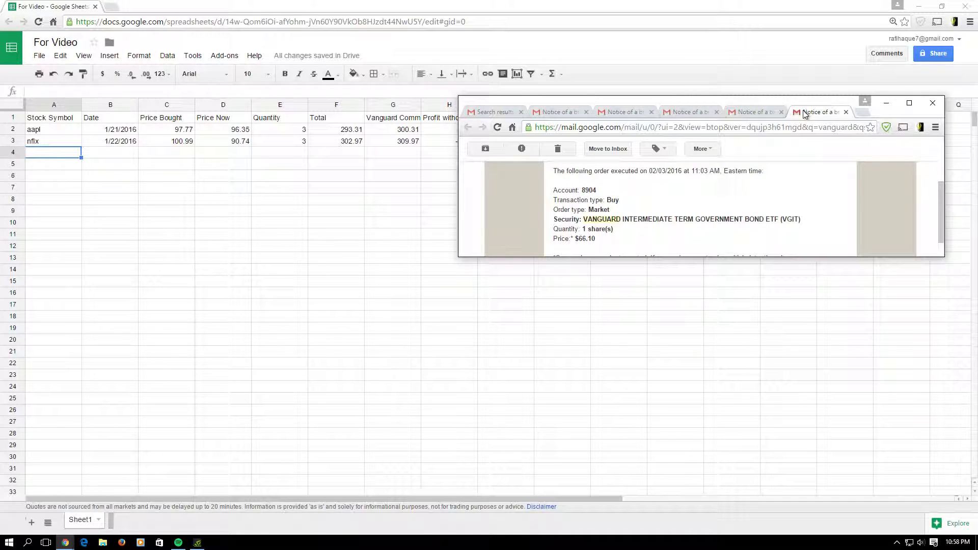
left_click_drag(638, 219, 688, 219)
left_click(716, 219)
left_click(709, 114)
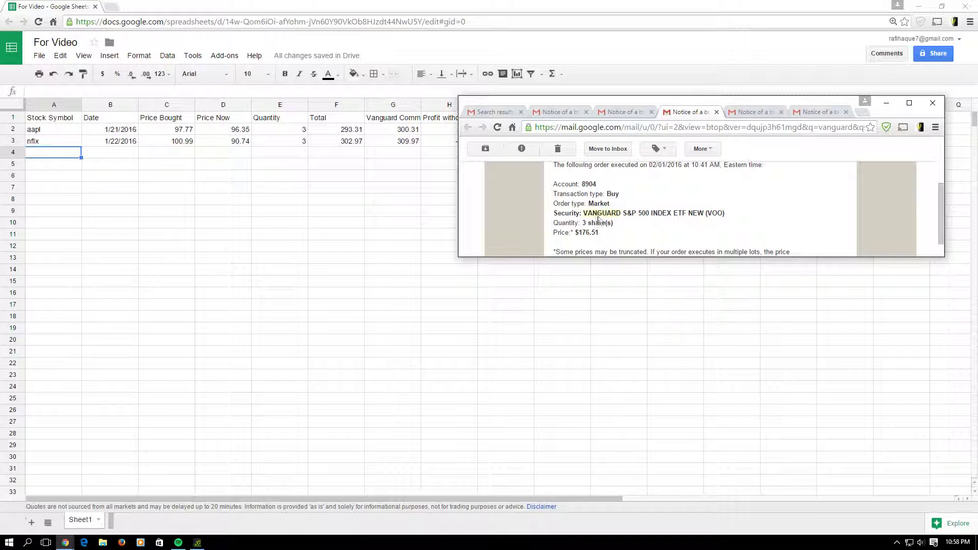
left_click_drag(583, 215, 650, 211)
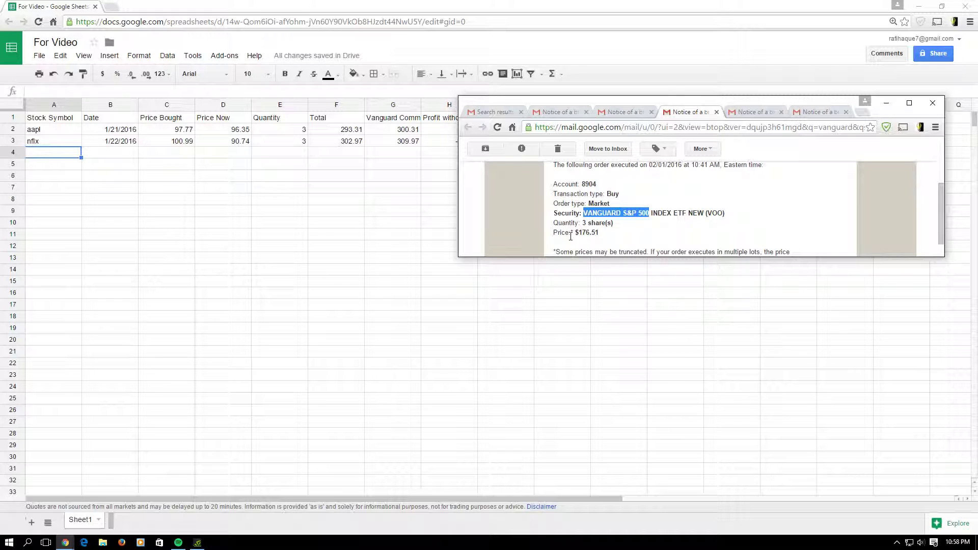
left_click(710, 211)
left_click_drag(708, 211, 723, 212)
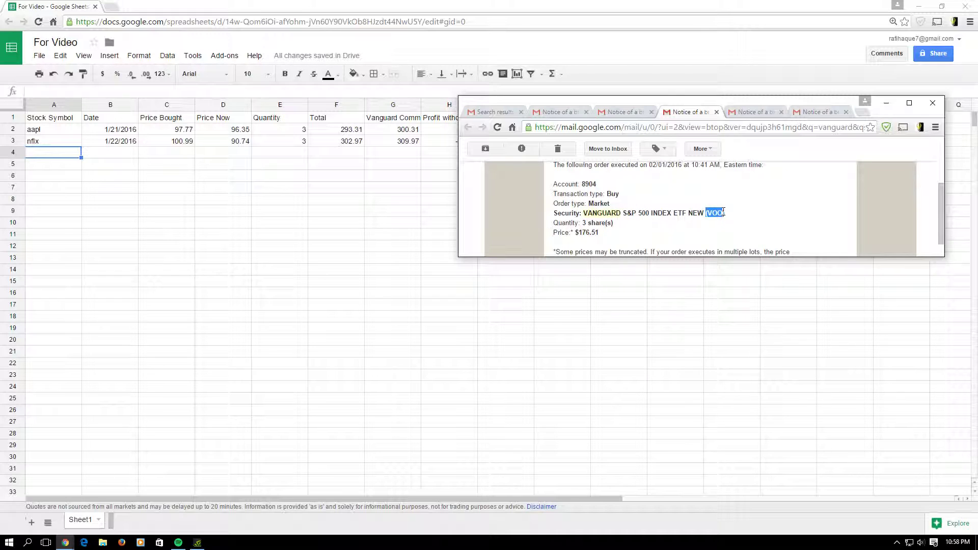
- Add the 02/01/2016 S&P 500 ETF order in row 4 with symbol voo, date 2/1/2016 and price bought 176.51, checking them against the Gmail notice
left_click(56, 199)
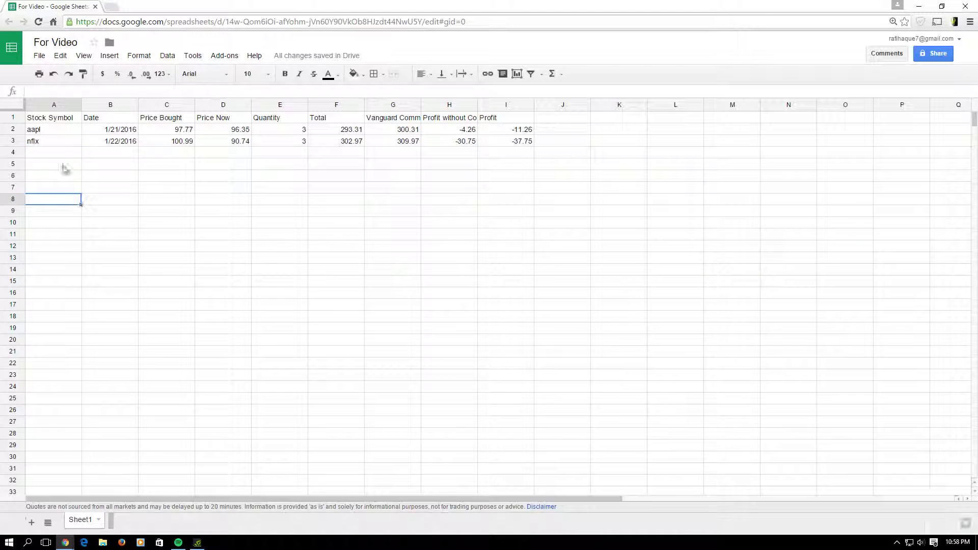
double_click(44, 153)
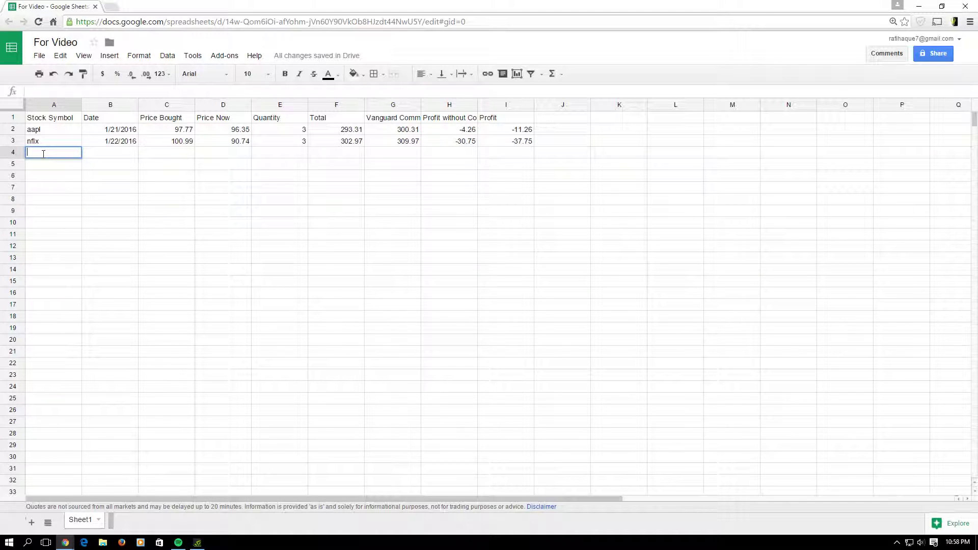
type("voo")
left_click(113, 148)
type("2/1/2016")
key("Tab")
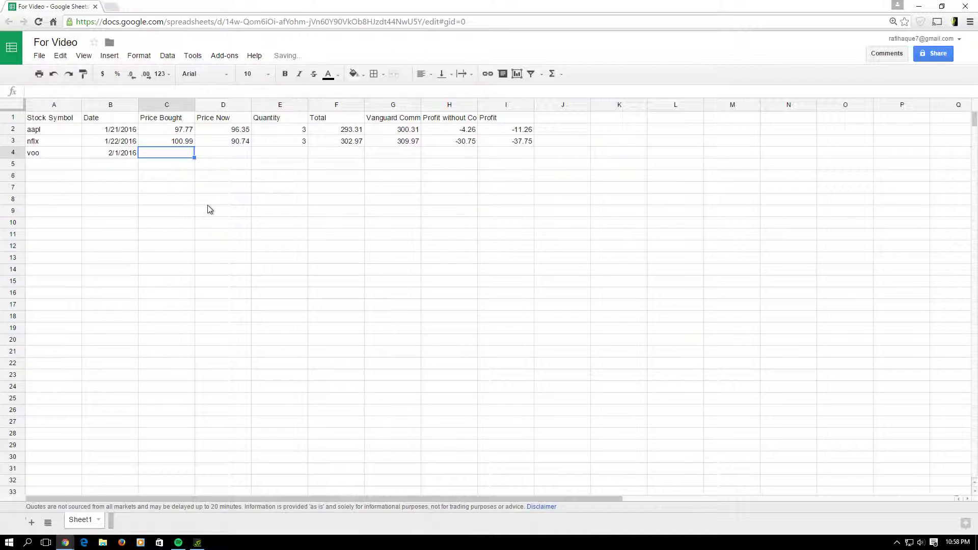
type("176.51")
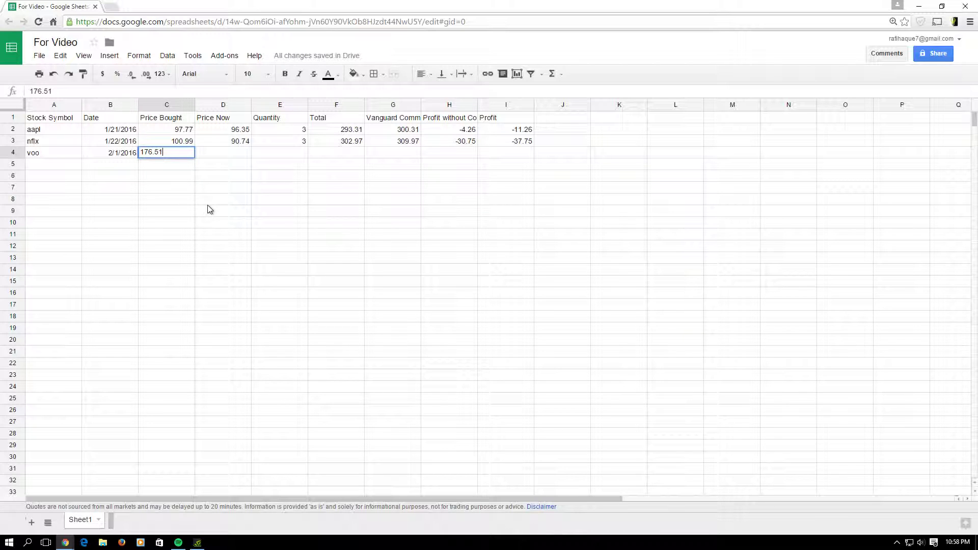
mouse_move(65, 543)
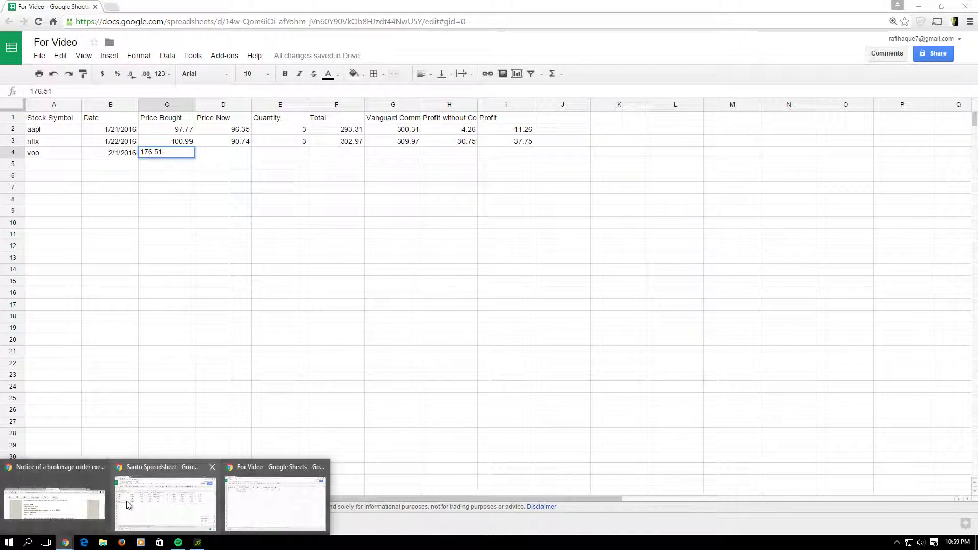
left_click(50, 492)
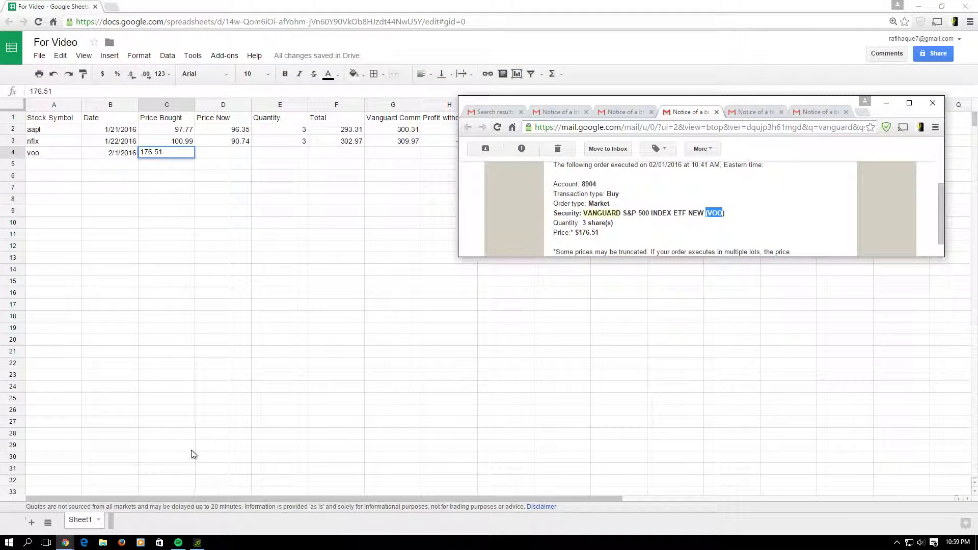
- Fill the GoogleFinance price formula from D3 down to D4 and enter the quantity 3 in E4
left_click(227, 152)
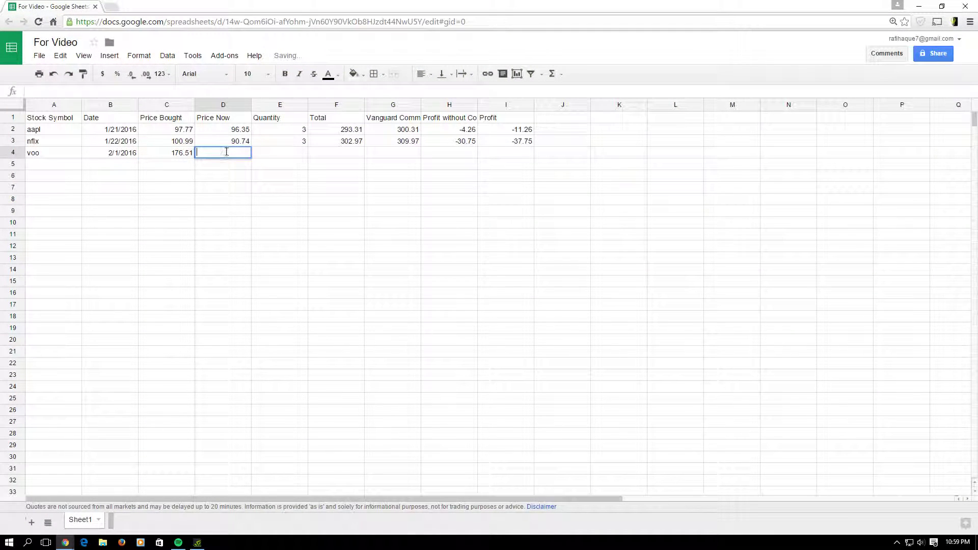
left_click(247, 144)
left_click_drag(248, 148, 270, 159)
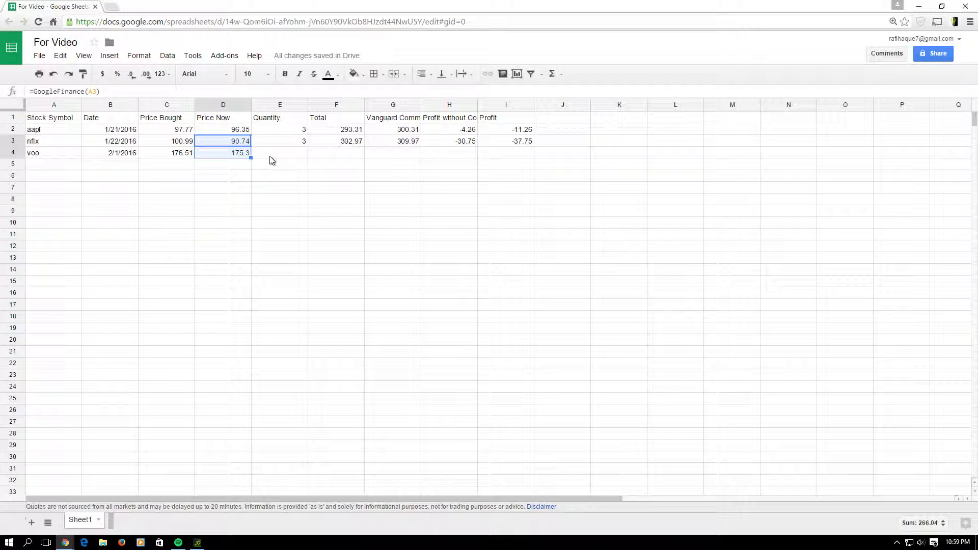
left_click(270, 156)
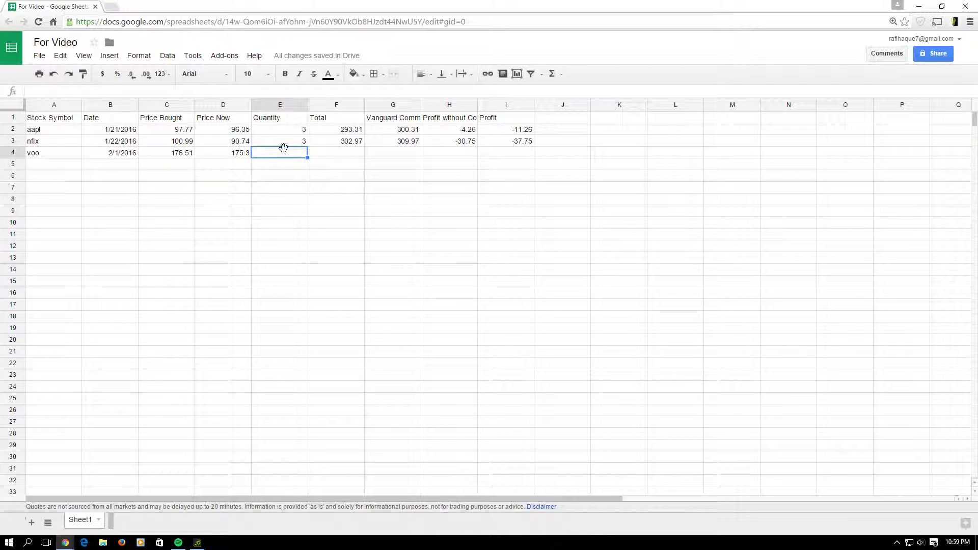
type("3")
- Fill the total formula from F3 down to F4 for the voo purchase
left_click(336, 153)
left_click(359, 145)
left_click_drag(361, 146, 363, 154)
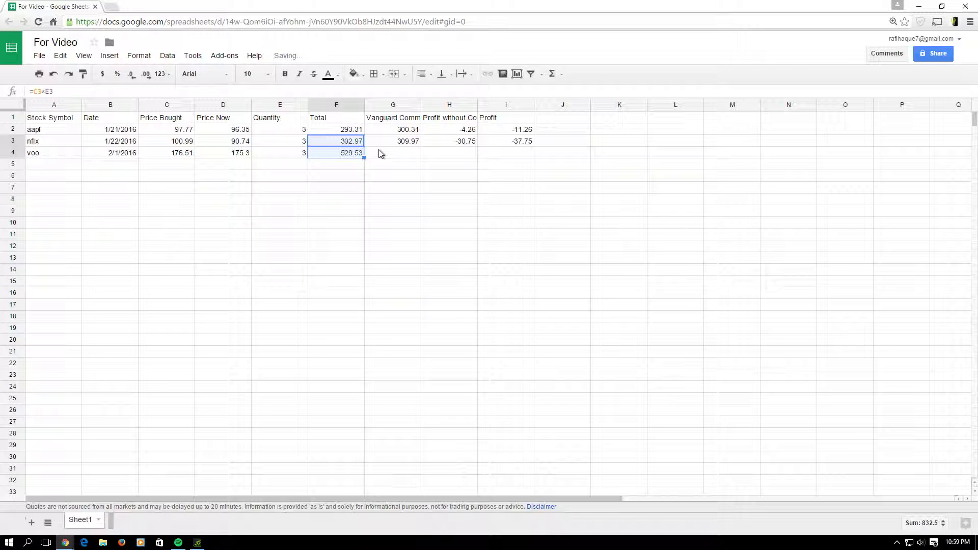
- Fill the Vanguard commission formula from G3 down to G4 and remove the 7+ from it so it reads =F4
left_click(390, 144)
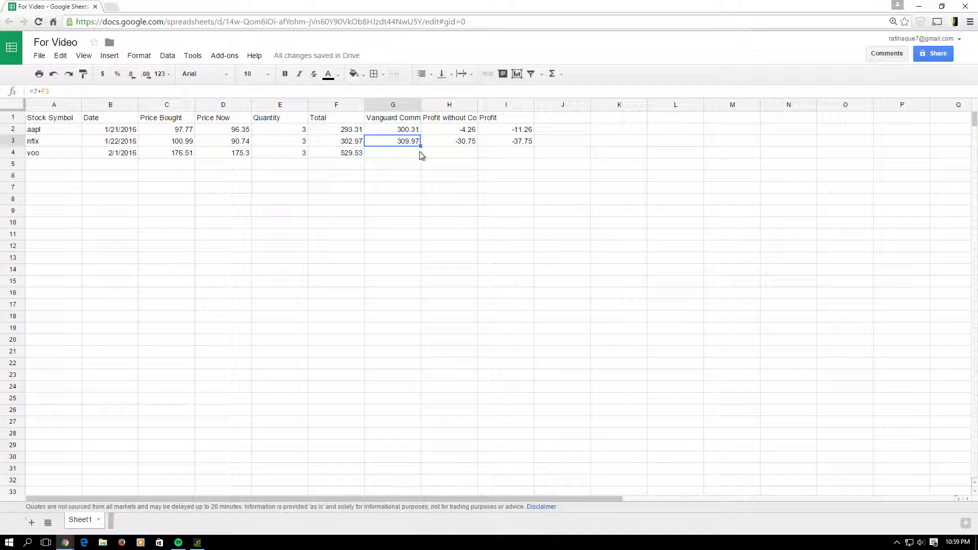
left_click_drag(421, 147, 371, 154)
double_click(382, 154)
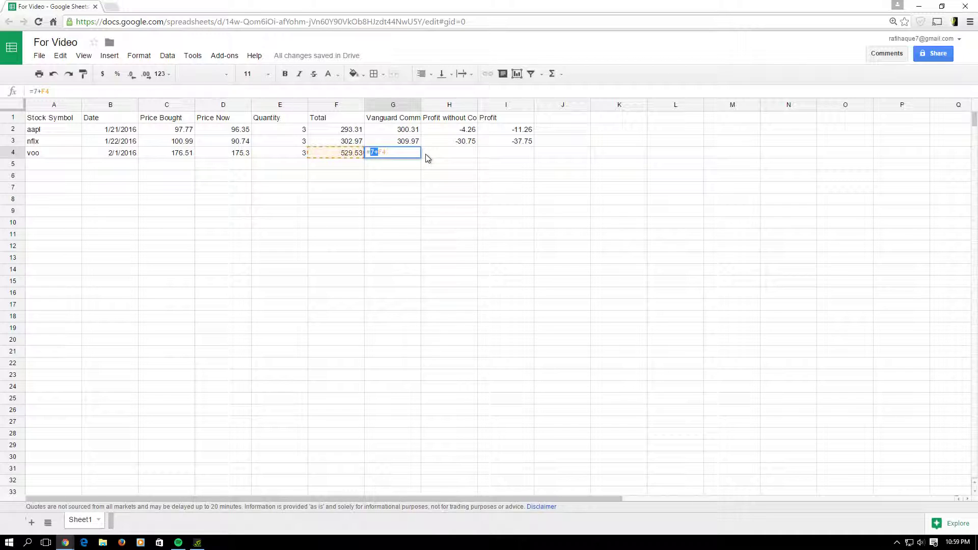
key("BackSpace")
- Fill the profit without commission formula from H3 to H4 and the profit formula from I3 to I4, and compare both row 4 formulas
left_click(443, 141)
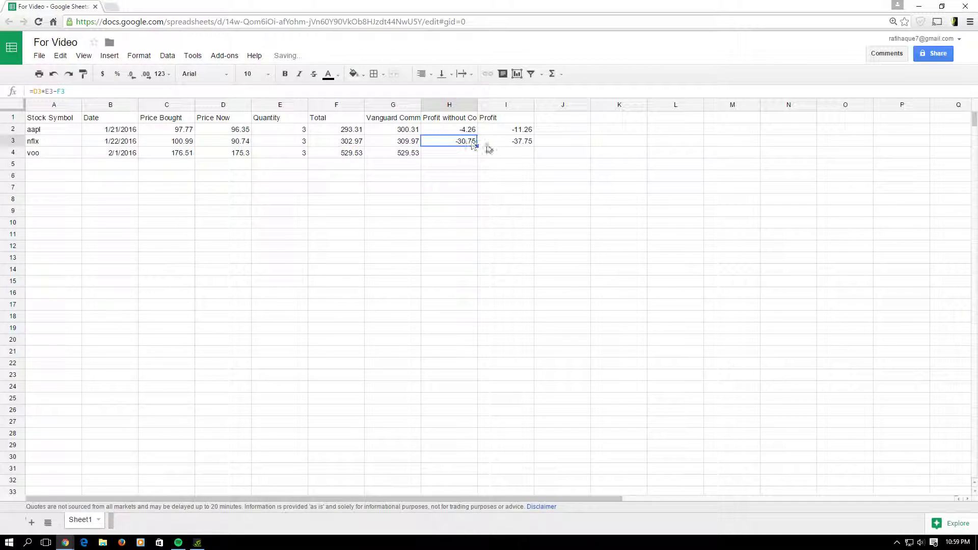
left_click_drag(477, 148, 475, 155)
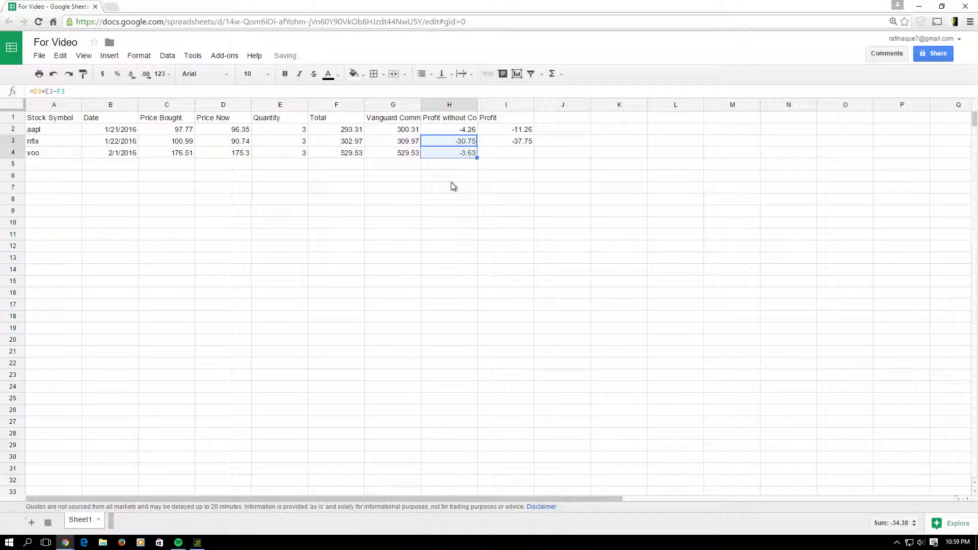
left_click(451, 178)
left_click(530, 145)
mouse_move(533, 147)
left_mouse_down()
mouse_move(529, 163)
mouse_move(527, 154)
left_mouse_up()
left_click(467, 156)
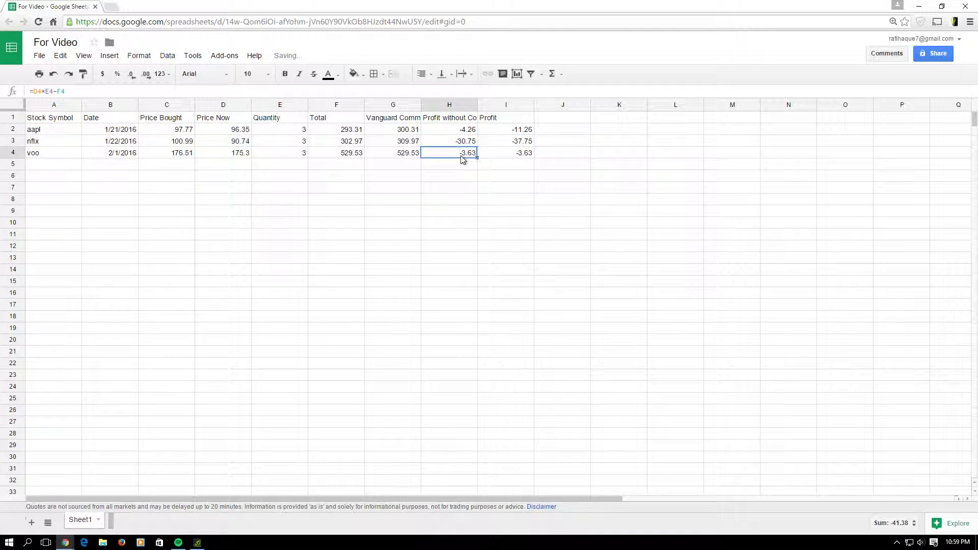
left_click(503, 158)
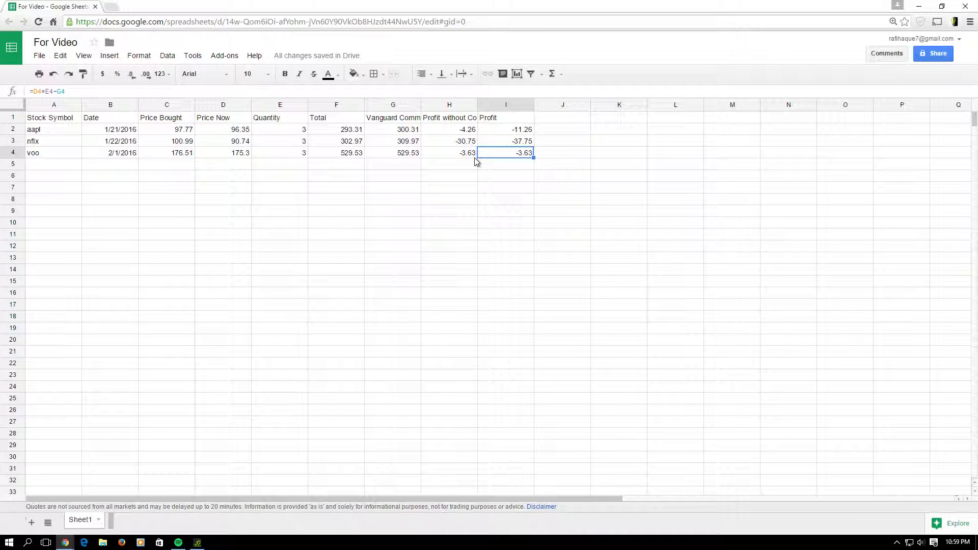
- Enter the stock symbol voo in A5 for the second S&P 500 ETF purchase
double_click(70, 162)
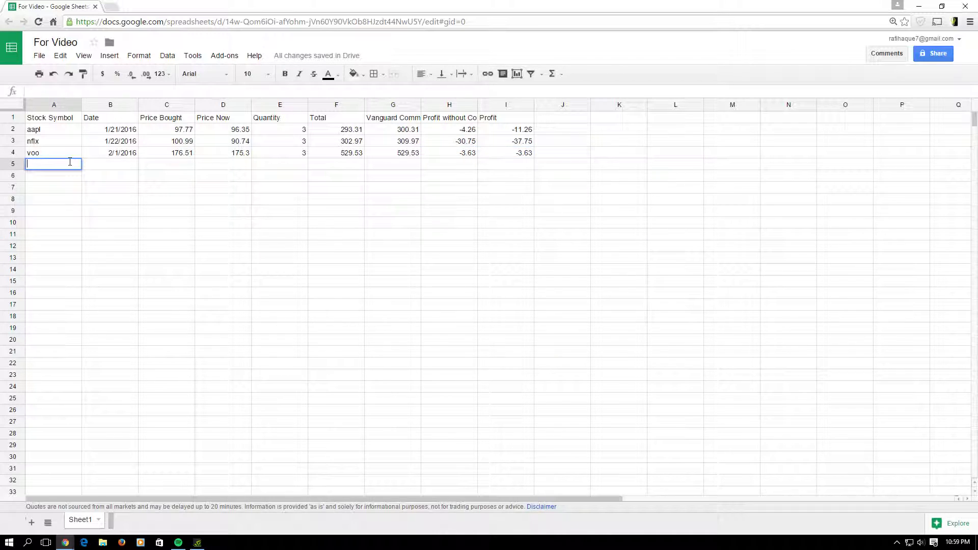
type("voo")
key("Tab")
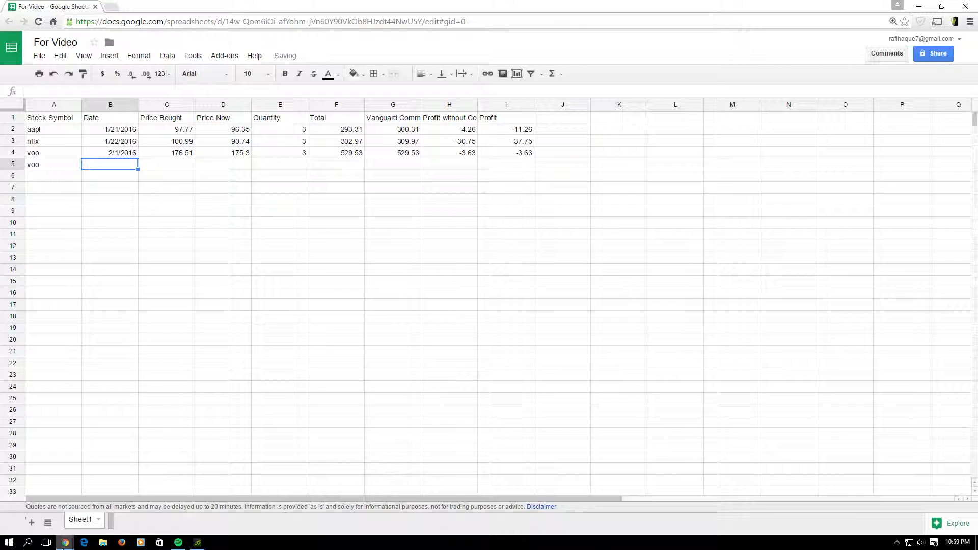
- Open the 02/02/2016 S&P 500 ETF order notice in Gmail, and enter date 2/2/2016 in B5 and price bought 175 in C5
mouse_move(66, 543)
left_click(74, 494)
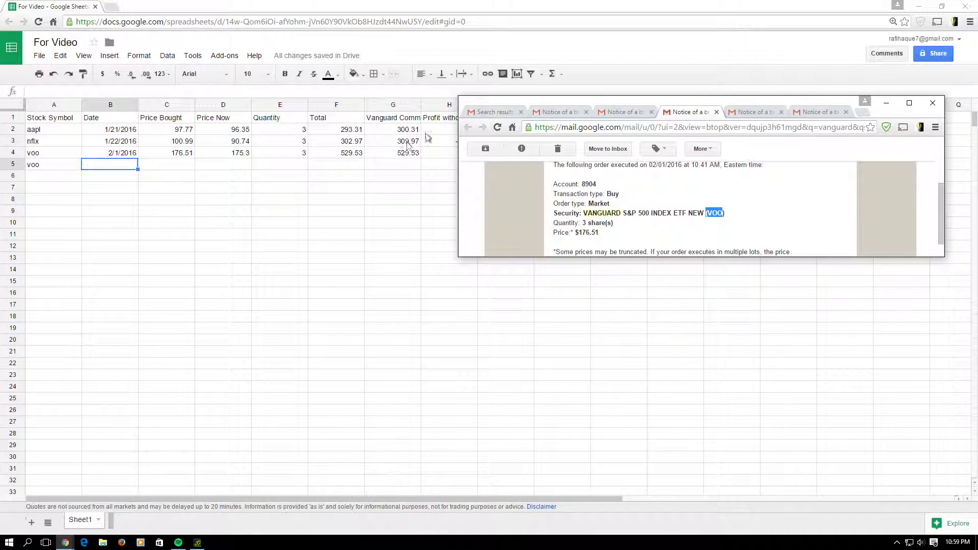
left_click(751, 113)
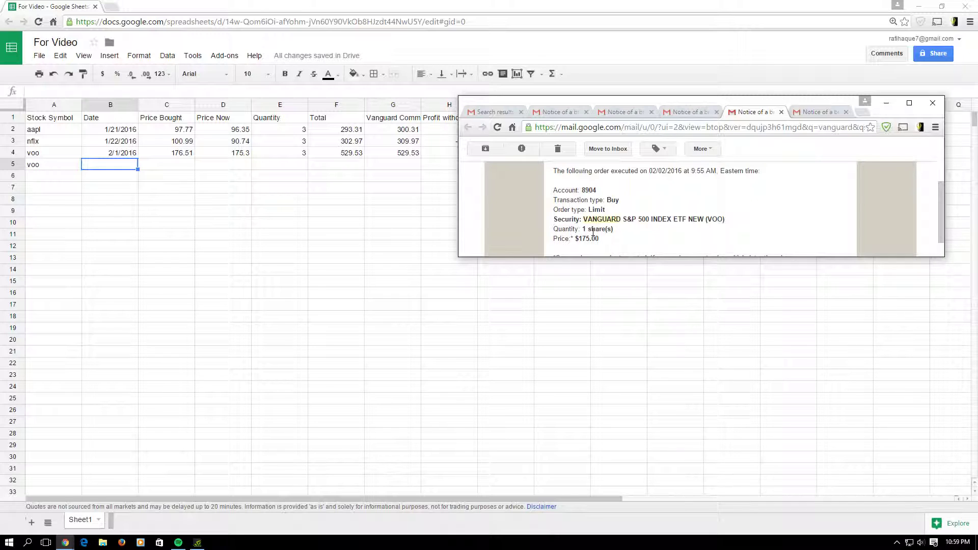
left_click_drag(589, 209, 609, 208)
left_click(121, 168)
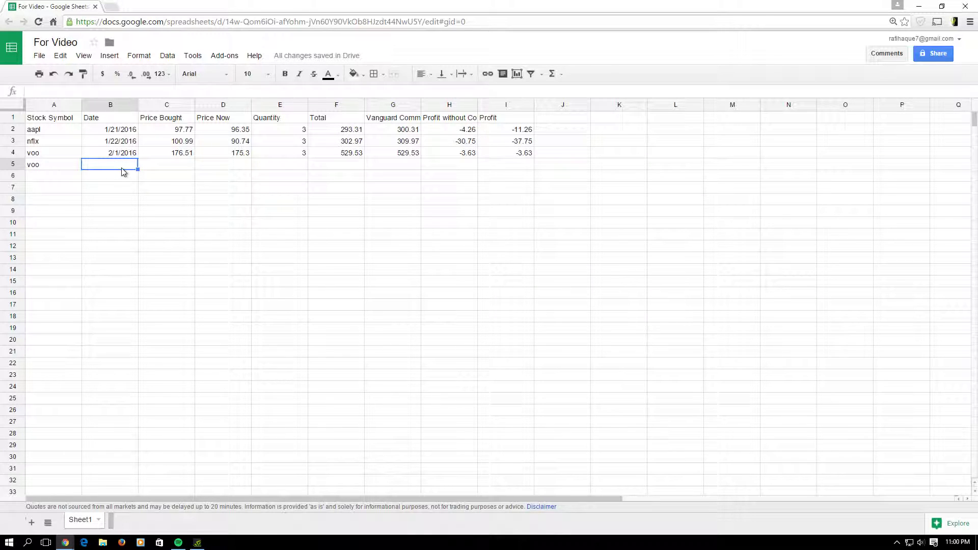
type("2/2")
key("Tab")
type("175")
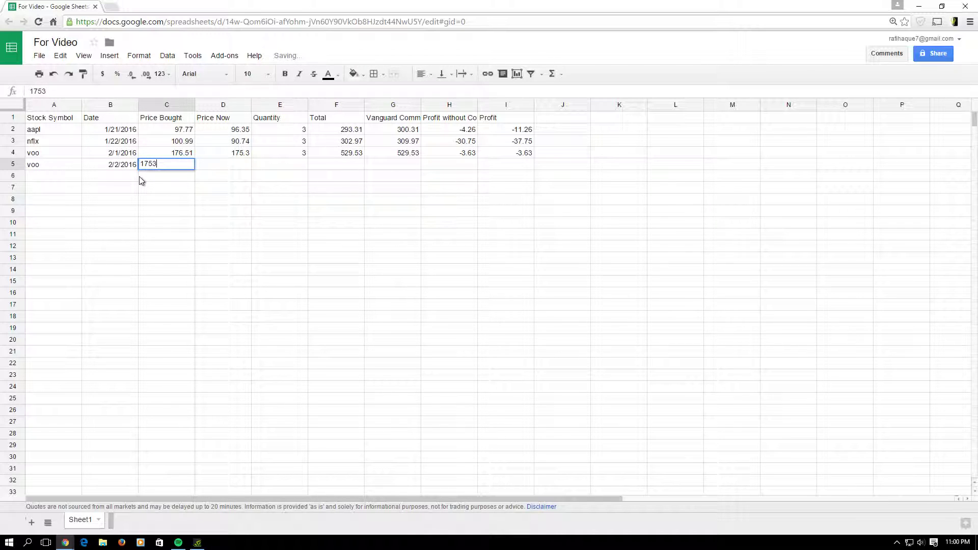
key("Tab")
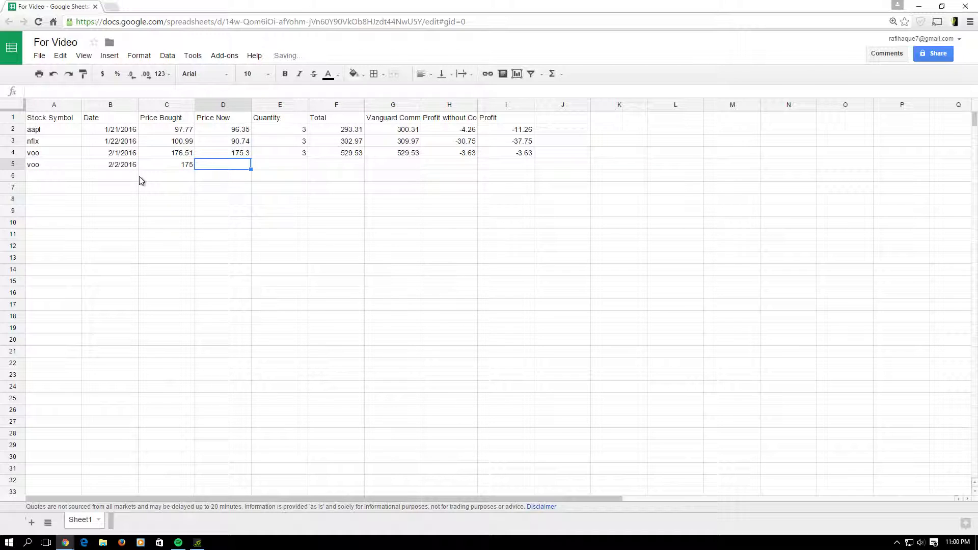
- Fill the GoogleFinance price formula from D4 down to D5 and enter the quantity 1 in E5
left_click(250, 153)
left_click_drag(252, 158, 253, 167)
left_click(270, 190)
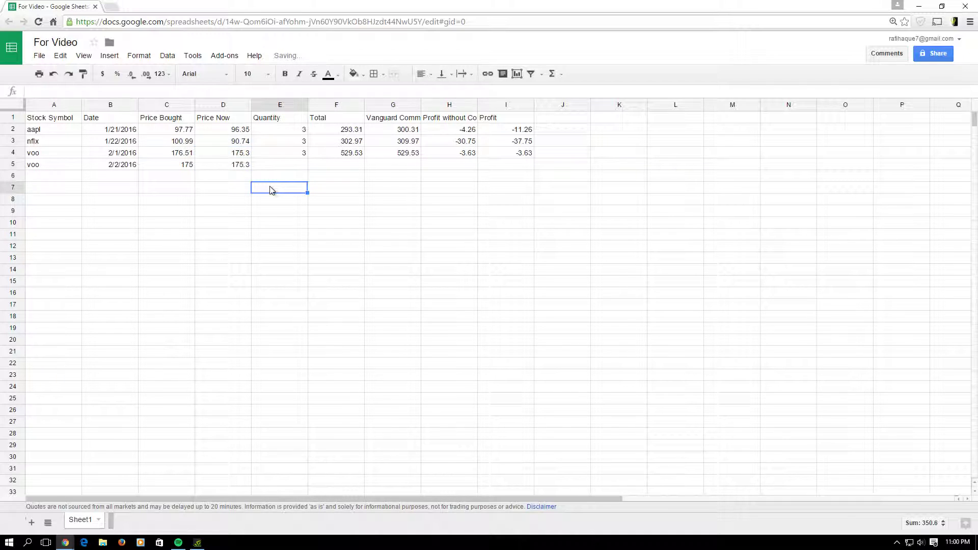
left_click(287, 164)
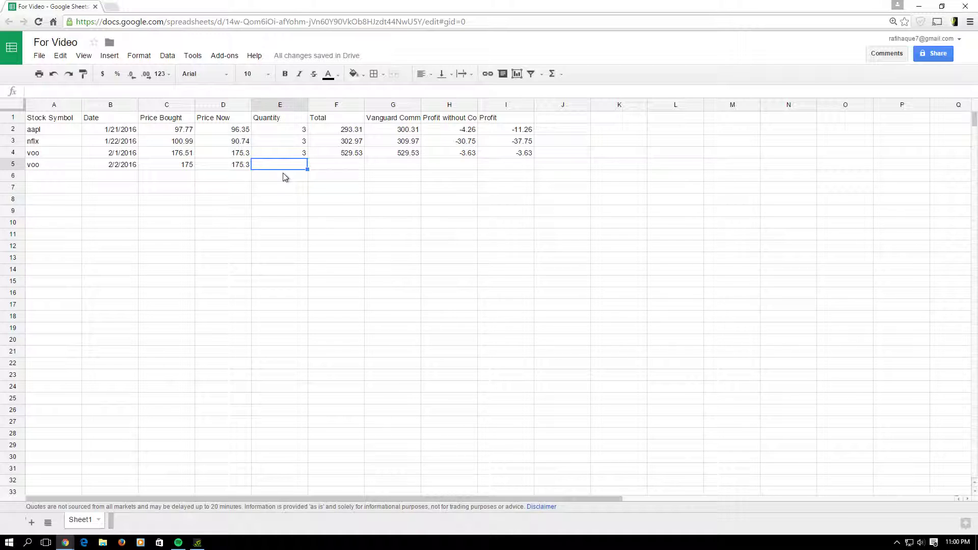
type("3")
- Fill the total formula from F4 to F5 and the commission-free formula from G4 to G5, and check the formula in F5
left_click(347, 154)
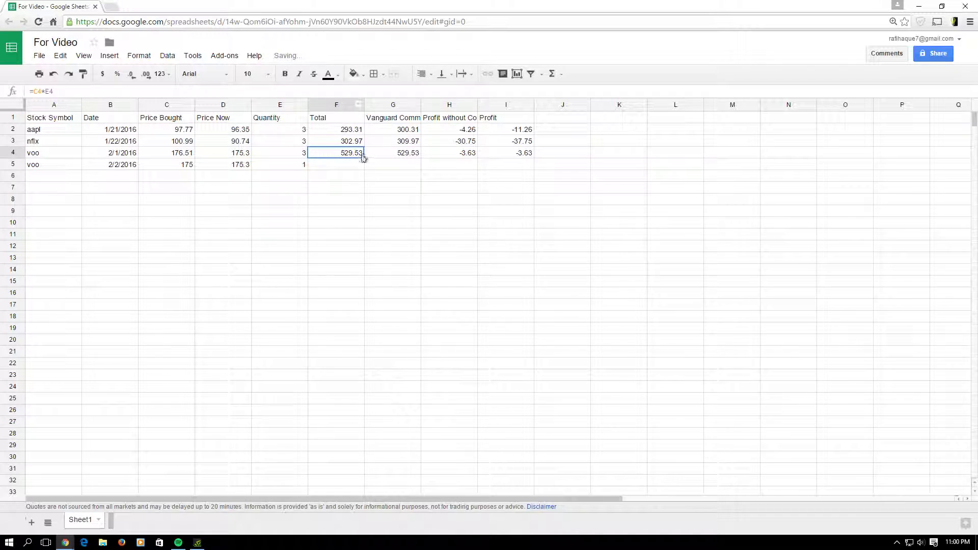
left_click_drag(362, 164, 363, 164)
left_click(408, 153)
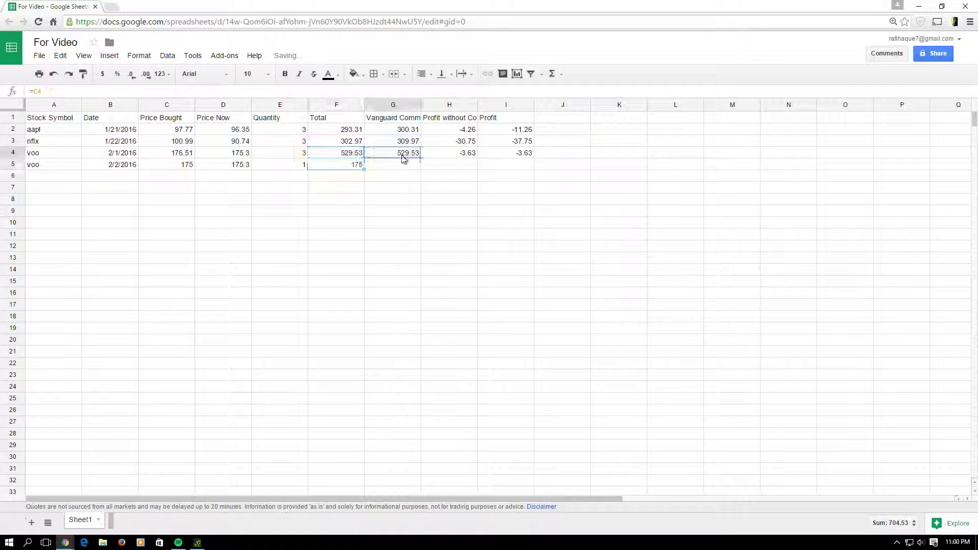
left_click_drag(421, 158, 420, 163)
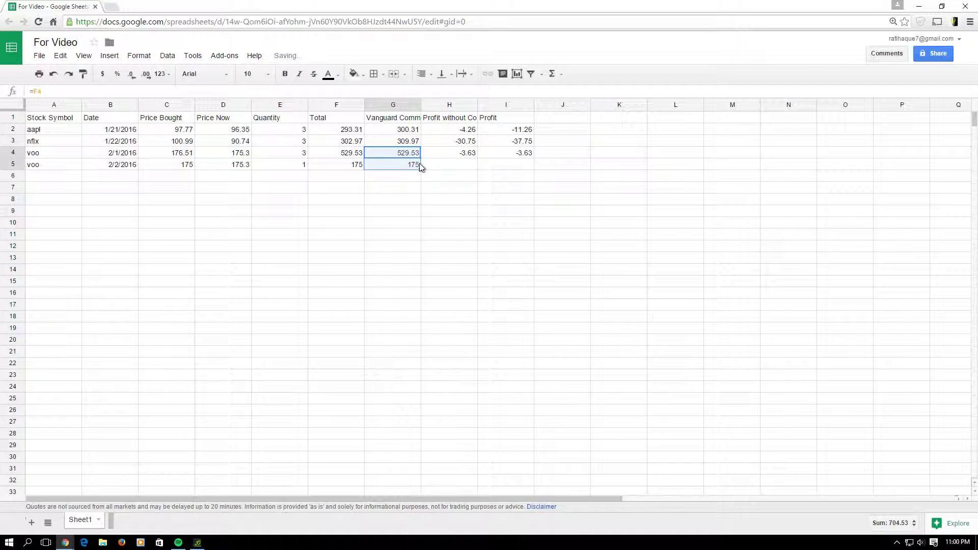
double_click(360, 164)
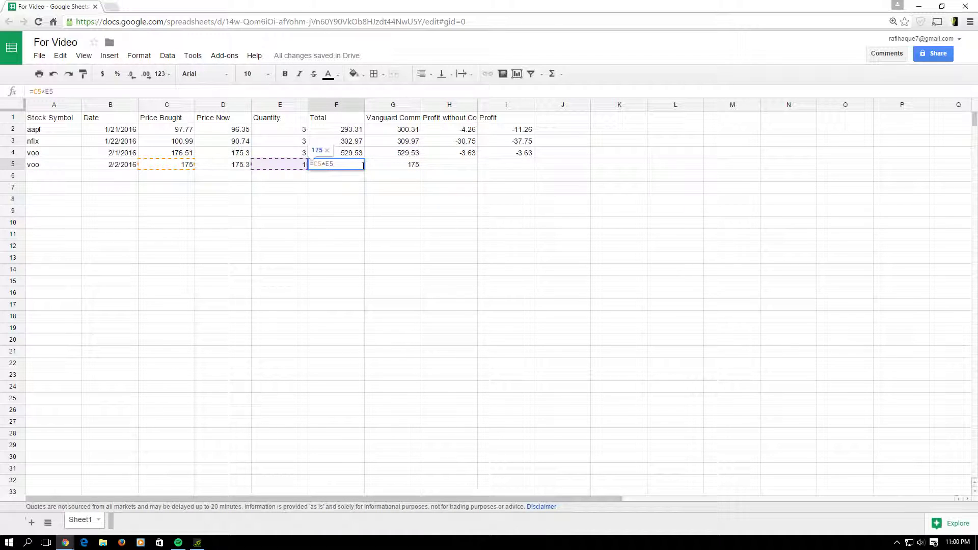
left_click(370, 199)
- Fill the profit without commission formula from H4 to H5 and the profit formula from I4 to I5
left_click(442, 154)
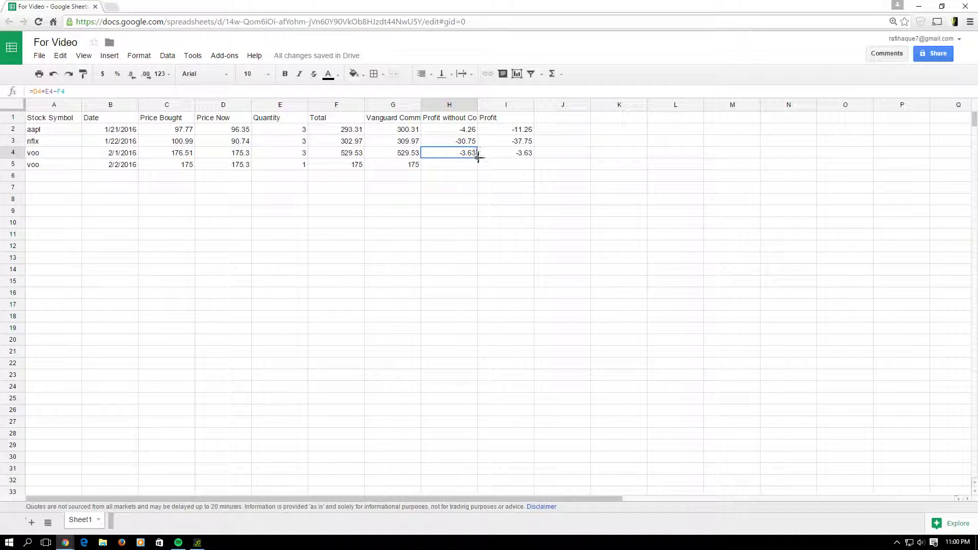
left_click_drag(478, 158, 478, 167)
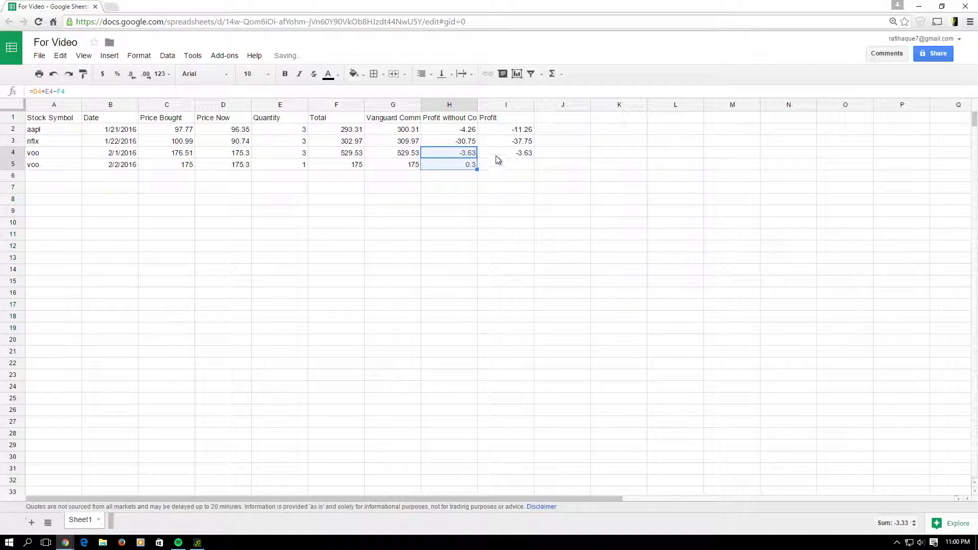
left_click(530, 155)
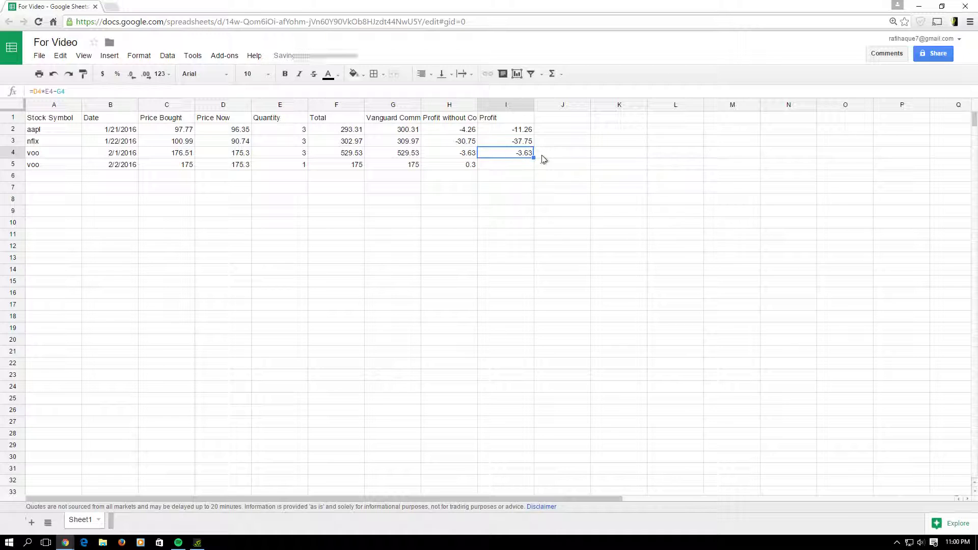
left_click_drag(533, 157, 528, 170)
- Select A6 for the next purchase and open the 02/03/2016 government bond ETF order notice in the Gmail window
left_click(56, 180)
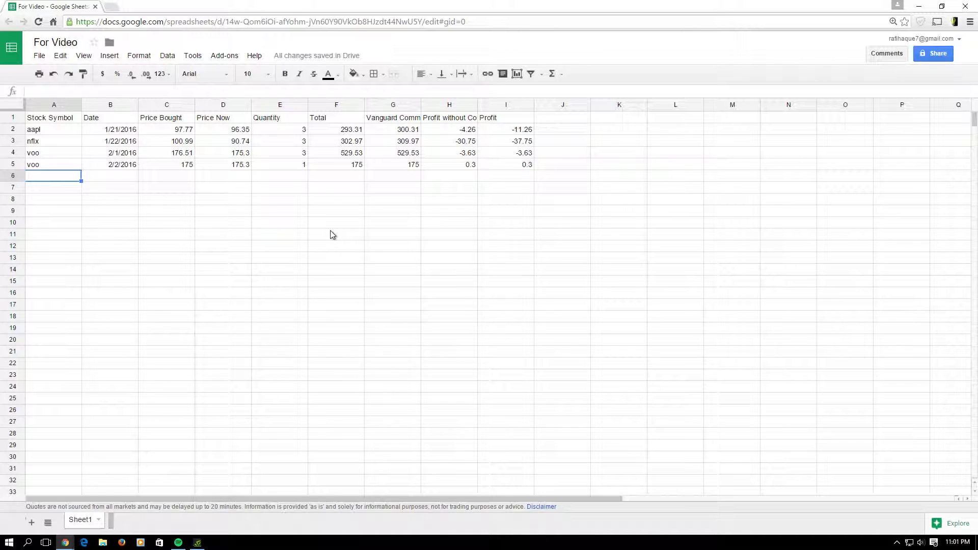
mouse_move(65, 542)
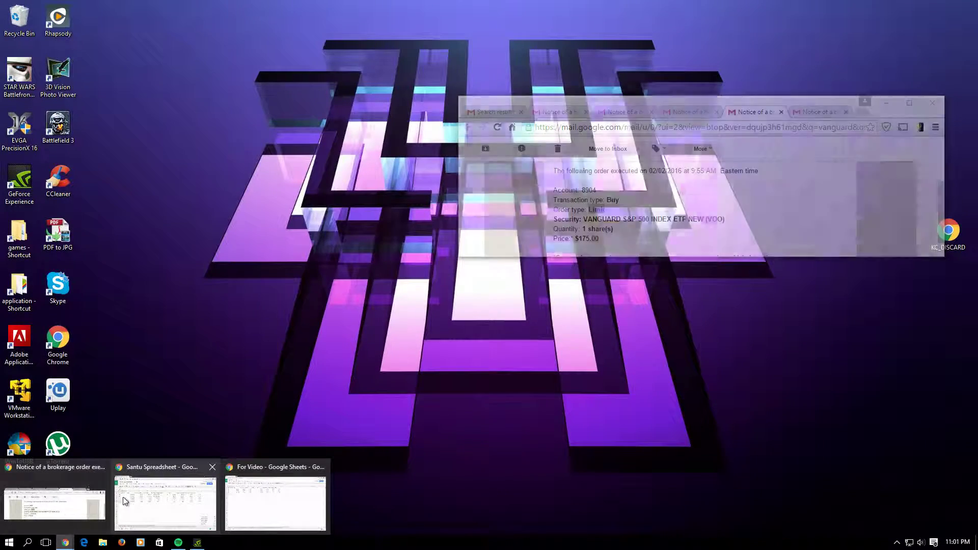
left_click(275, 502)
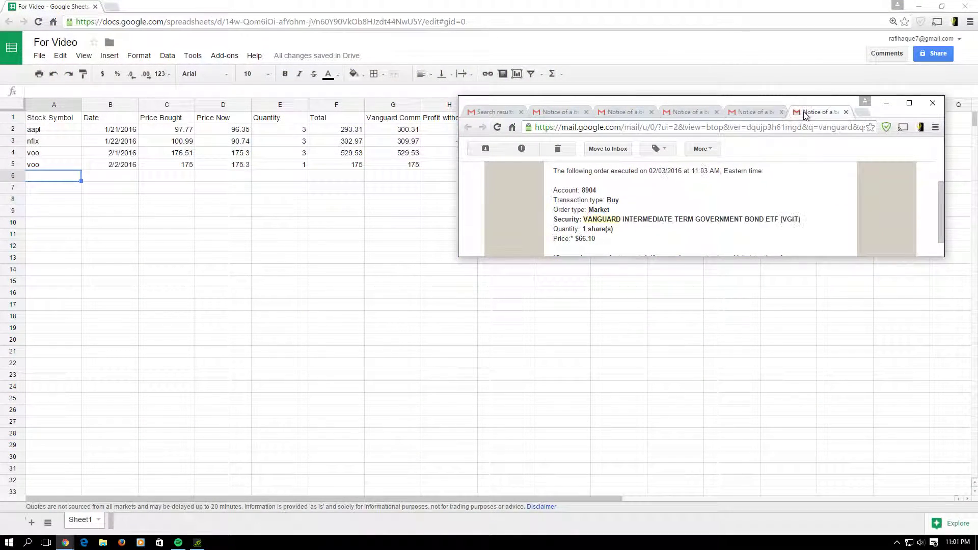
- Record the government bond ETF purchase in row 6 with symbol vgit, date 2/3/2016 and price bought 66.1
left_click_drag(630, 219, 756, 208)
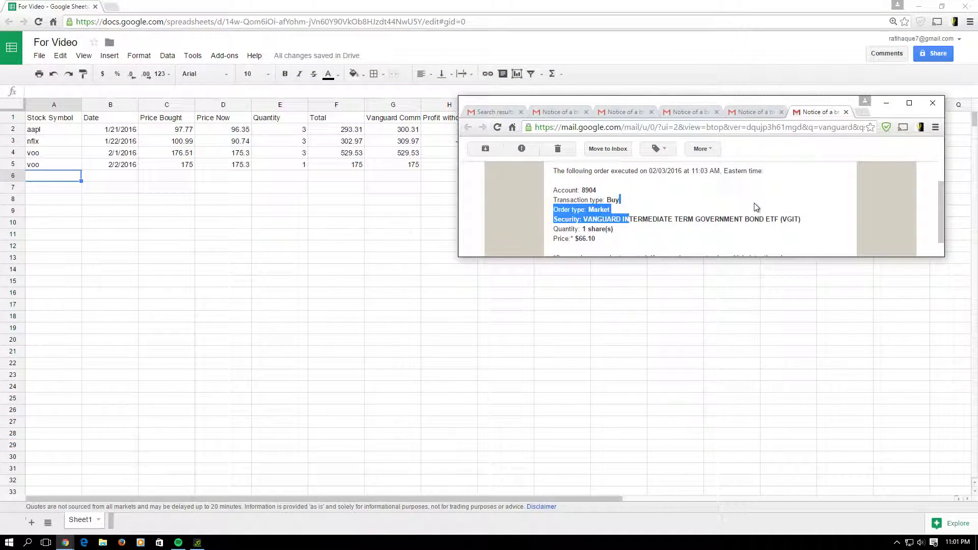
double_click(784, 222)
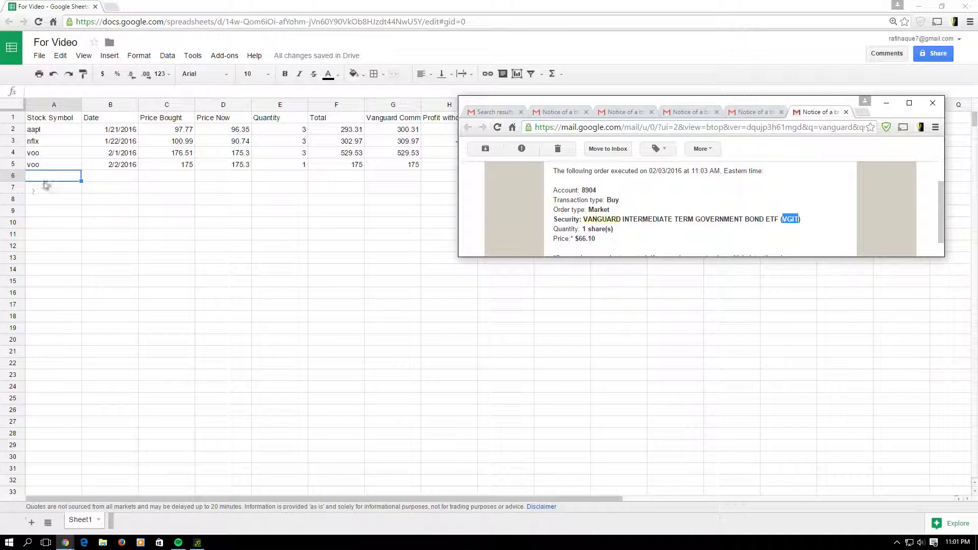
left_click(57, 178)
double_click(57, 178)
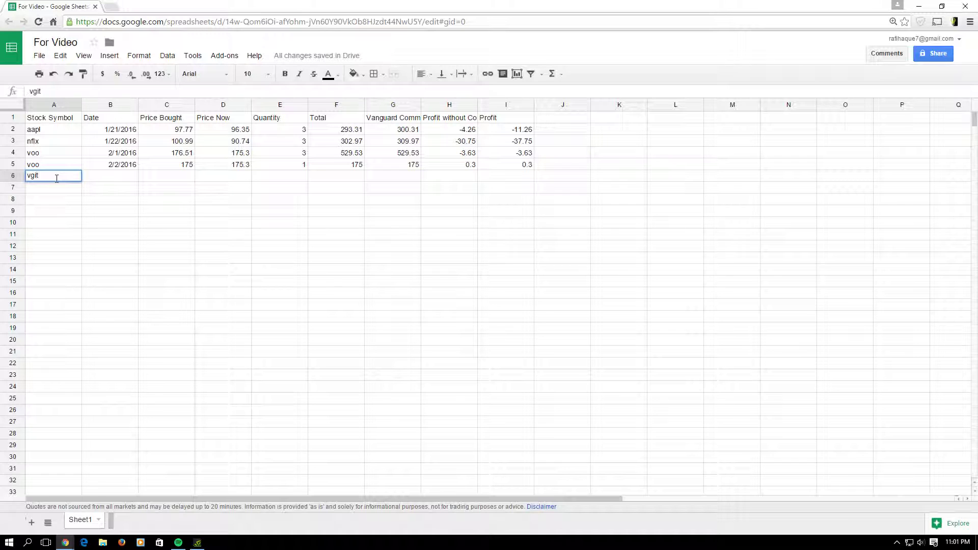
key("Tab")
type("2/2/2016")
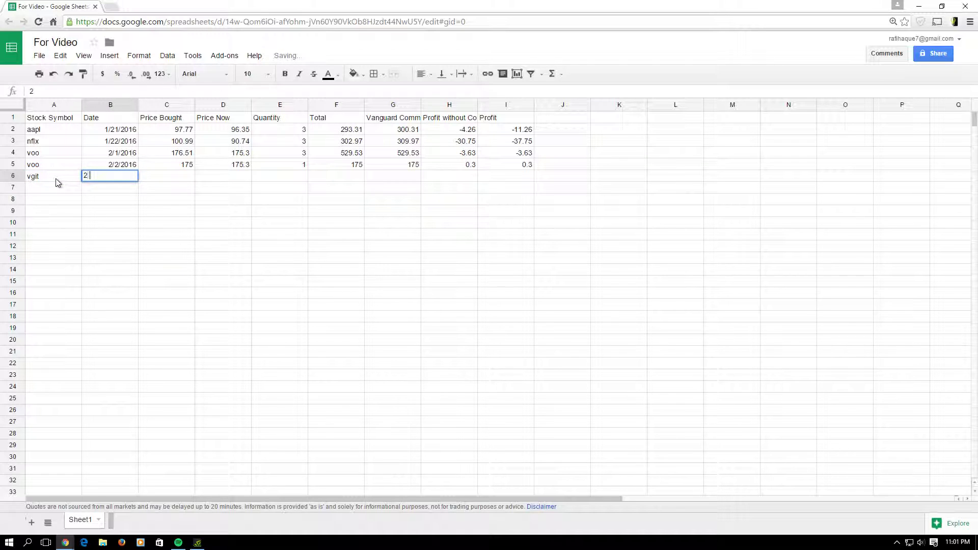
key("Tab")
type("66.1")
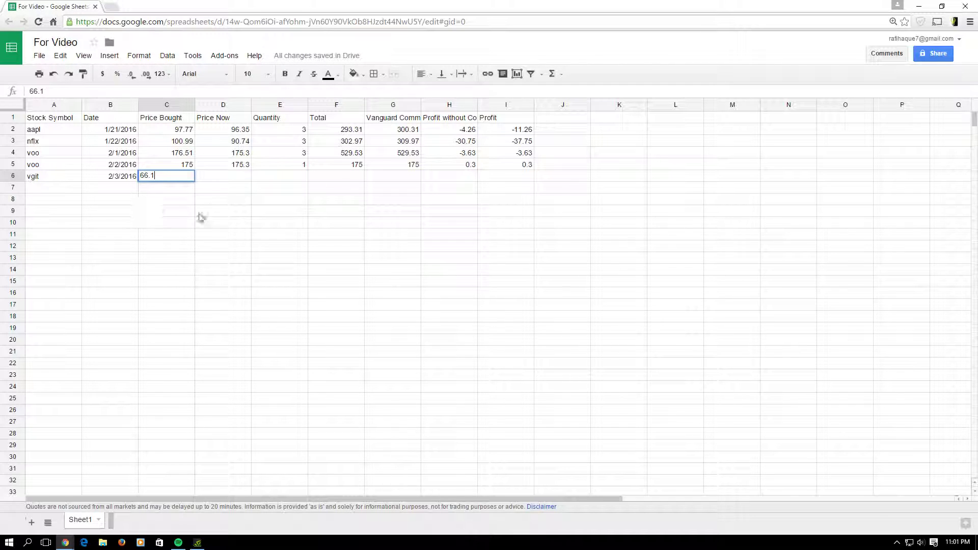
- Fill the GoogleFinance price formula from D5 down to D6 and enter the quantity 1 in E6
left_click(222, 165)
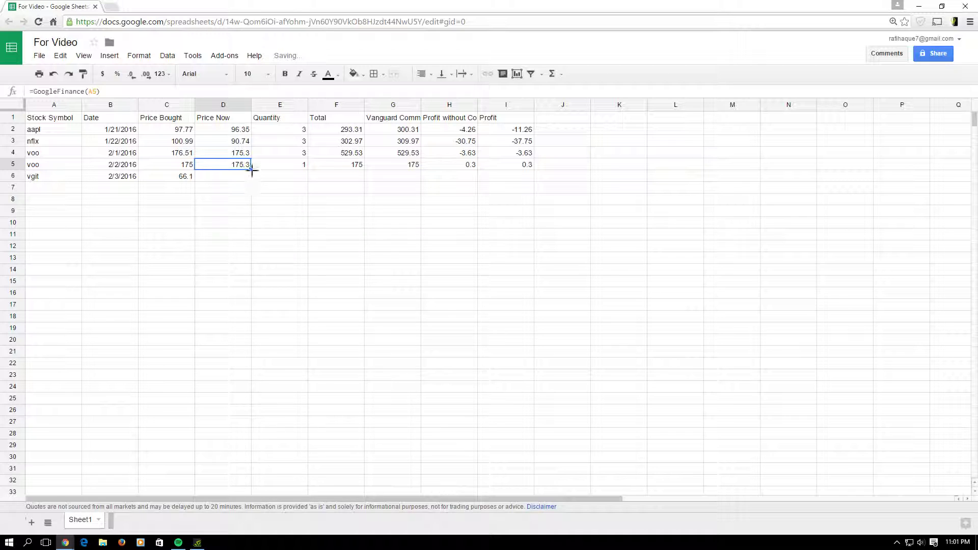
left_click_drag(252, 170, 251, 178)
left_click(310, 166)
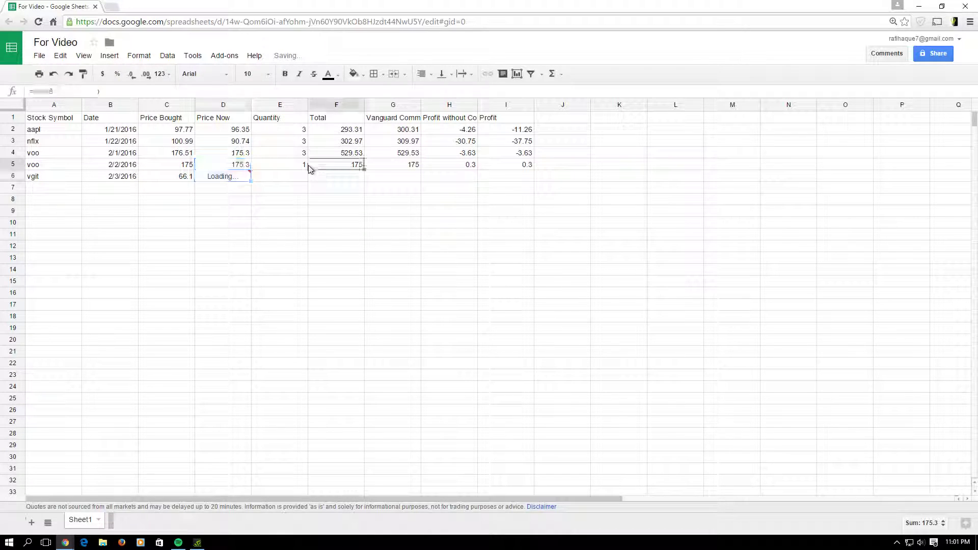
left_click(283, 178)
type("1")
- Fill the total, commission and both profit formulas from F5:I5 down to row 6
left_click(341, 167)
left_click_drag(364, 172, 475, 178)
left_click(407, 167)
left_click(453, 166)
left_click(518, 168)
left_click_drag(535, 172, 540, 176)
left_click(450, 199)
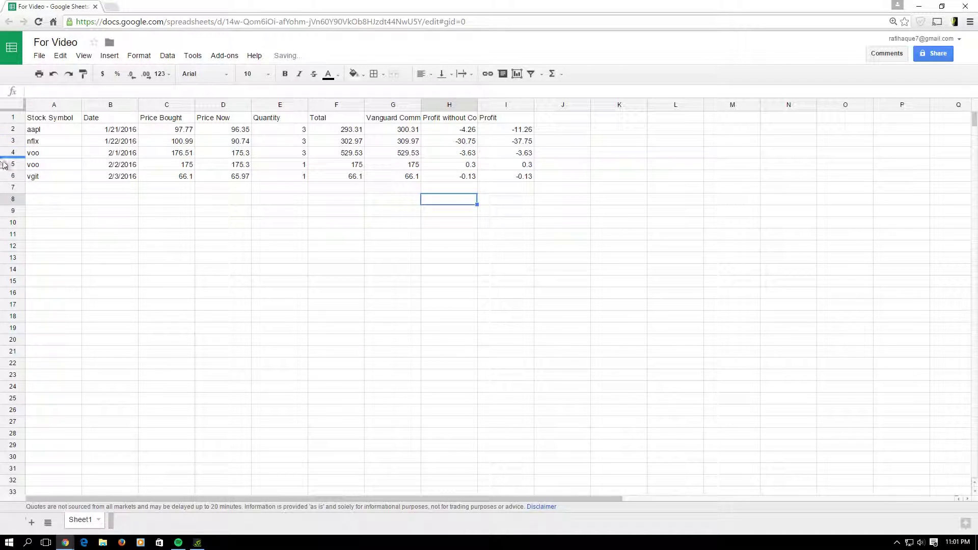
- Insert a blank row above row 4 and enter the symbol gpro in A4
left_click(15, 153)
right_click(15, 153)
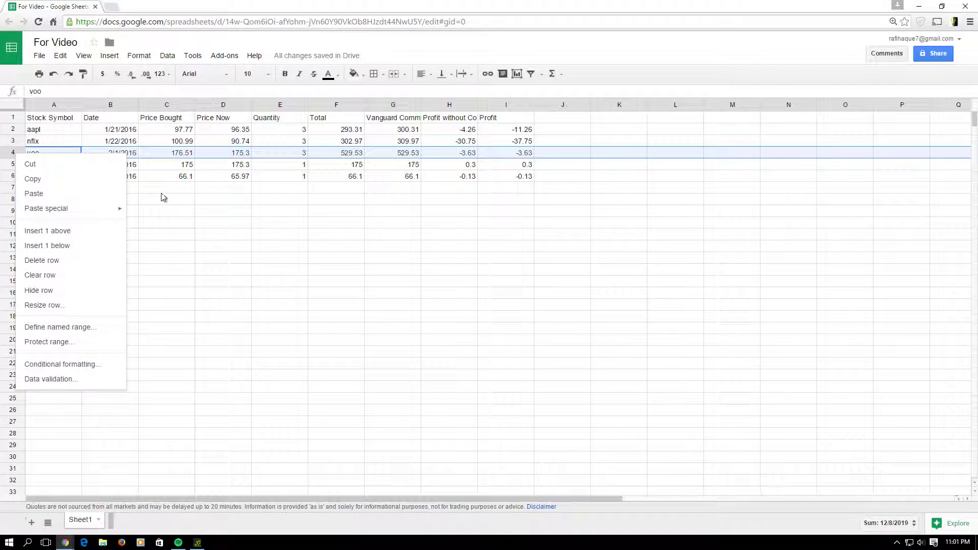
left_click(166, 247)
right_click(8, 153)
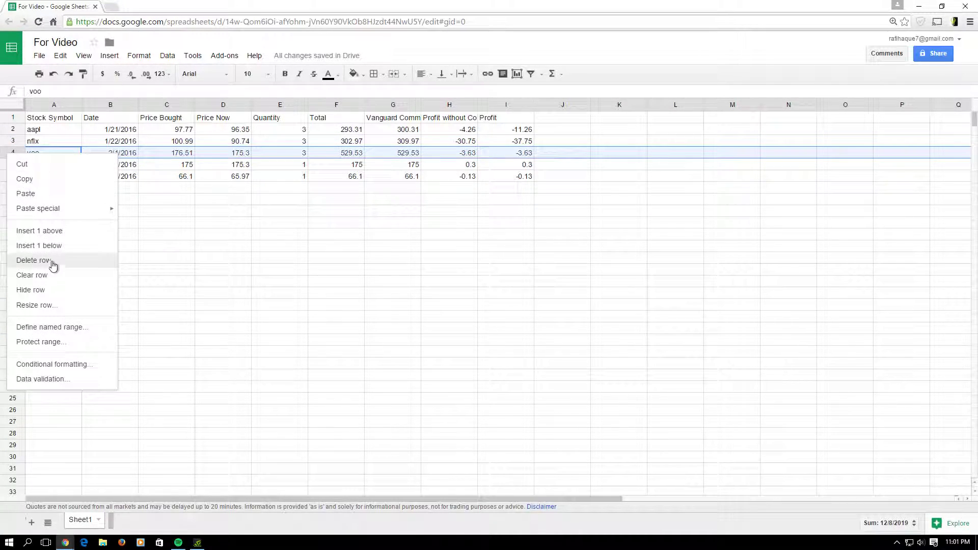
left_click(37, 232)
double_click(51, 153)
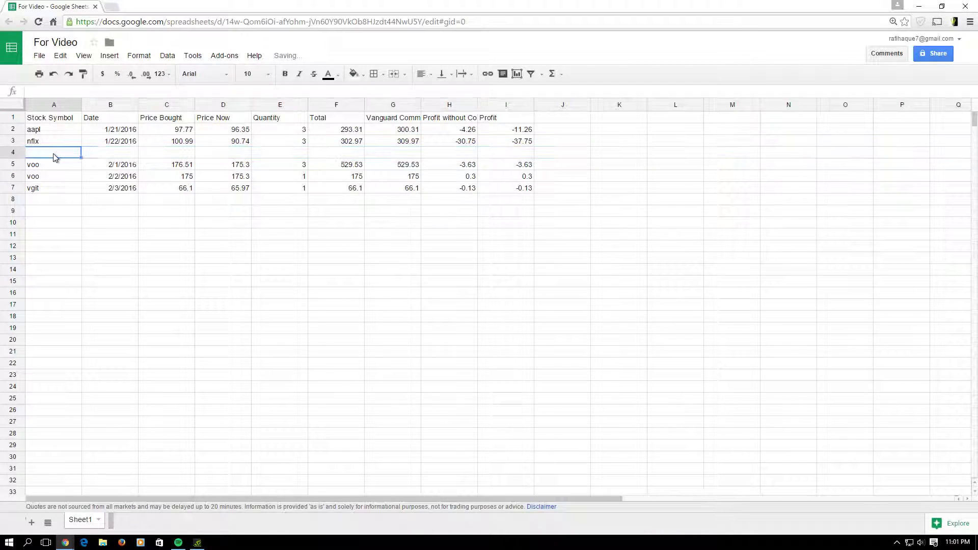
type("gpro")
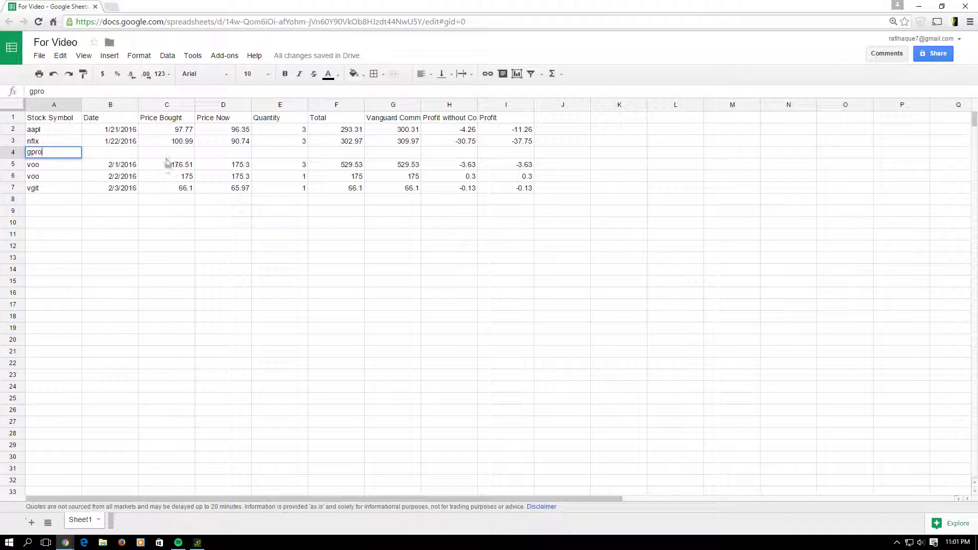
left_click(186, 143)
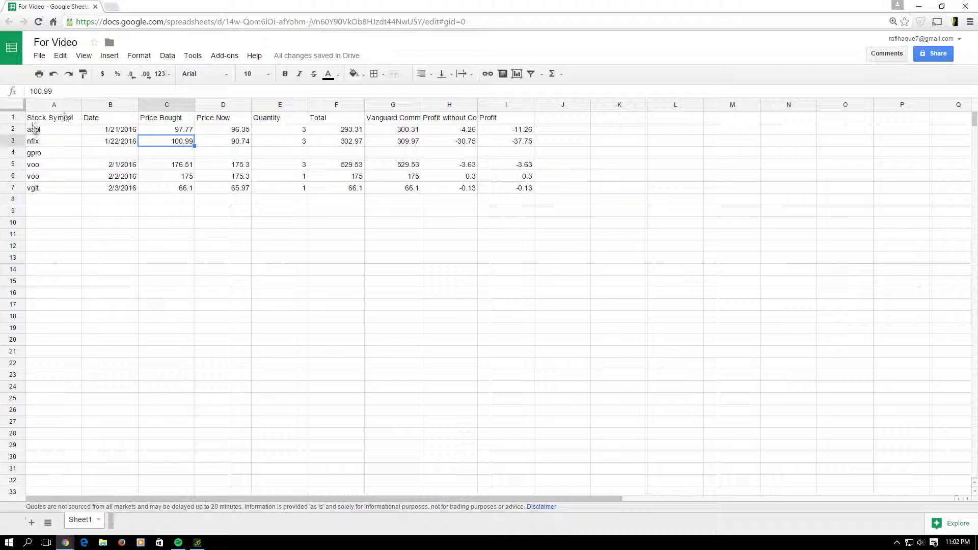
- Clear the inserted gpro row 4 and delete it
left_click(13, 153)
right_click(13, 153)
left_click(16, 154)
key("Delete")
right_click(18, 158)
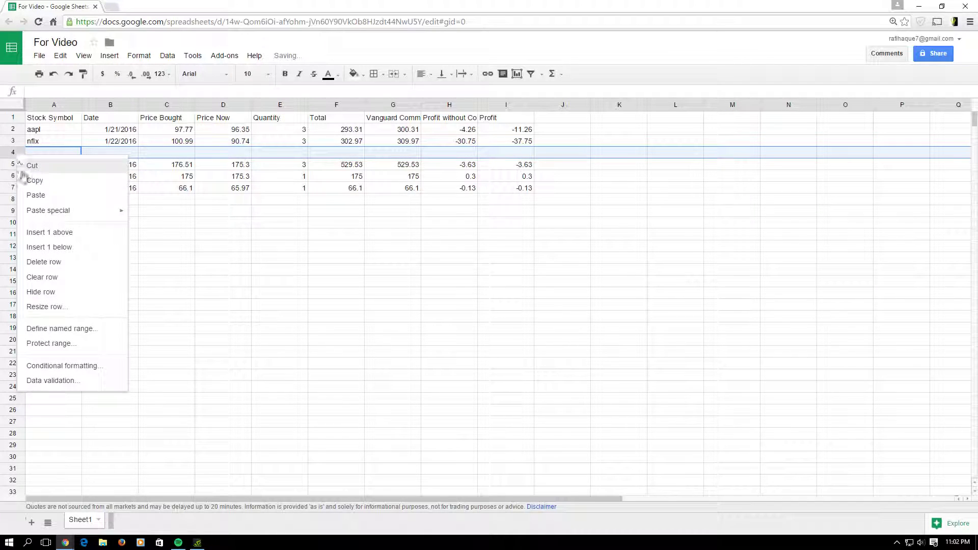
left_click(53, 265)
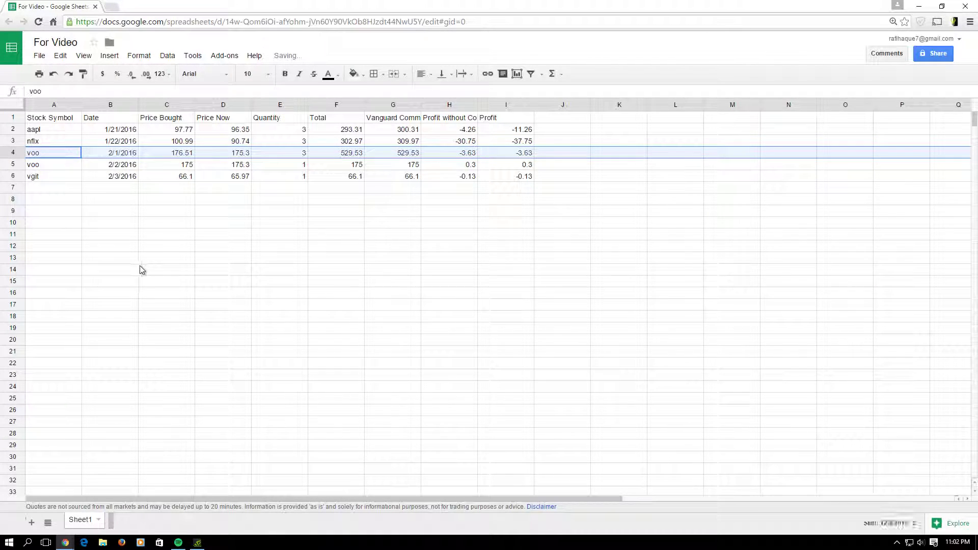
- Examine the spend, profit and valuation summary block in the other finished spreadsheet, then return to the For Video sheet
left_click(170, 276)
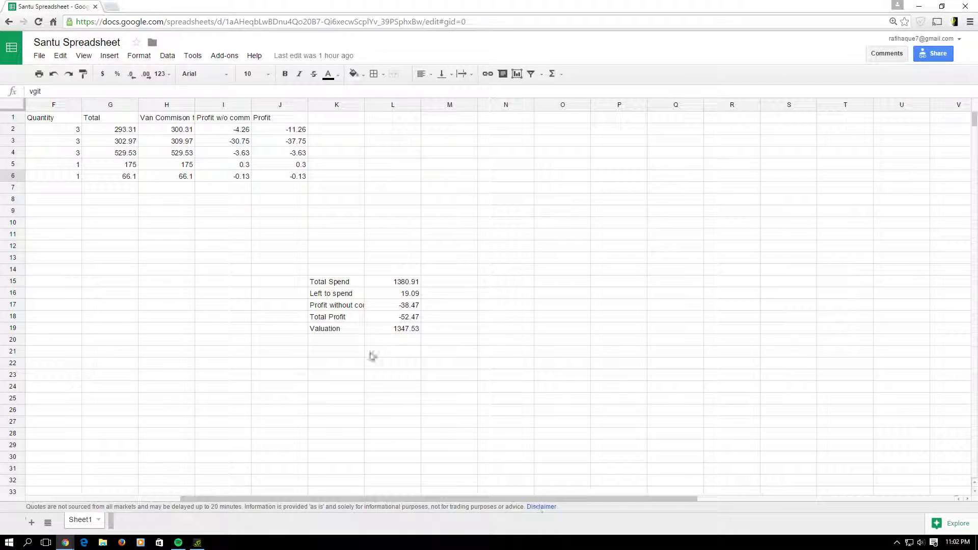
left_click_drag(290, 268, 452, 345)
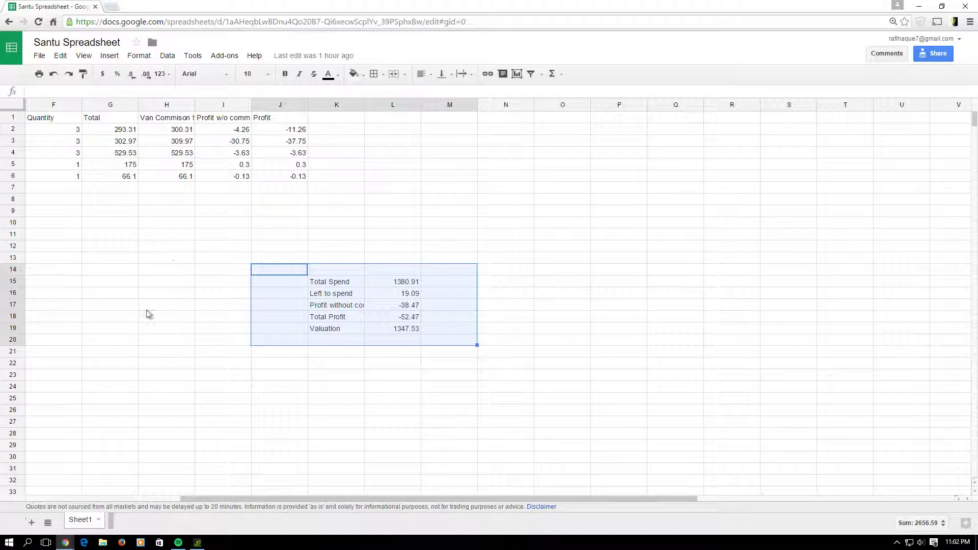
left_click(208, 372)
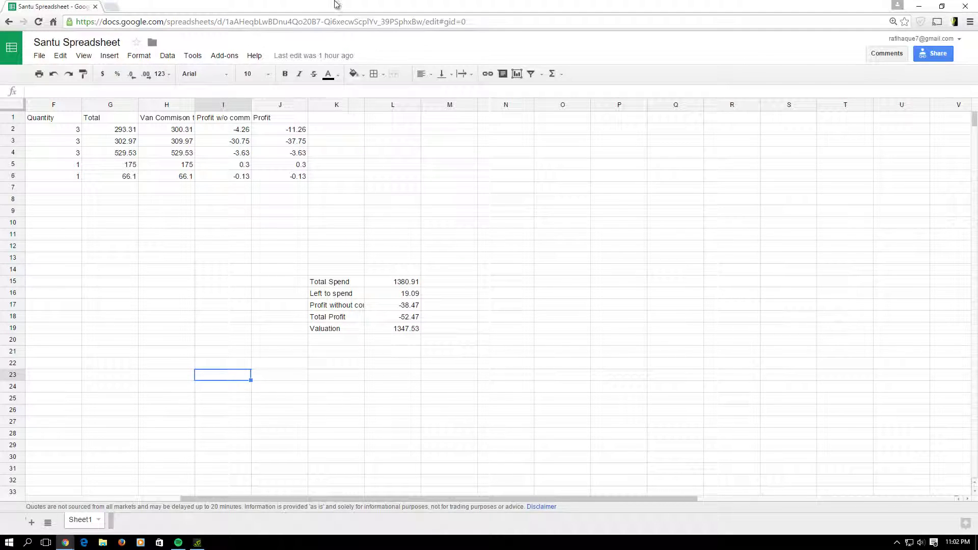
left_click_drag(350, 4, 977, 416)
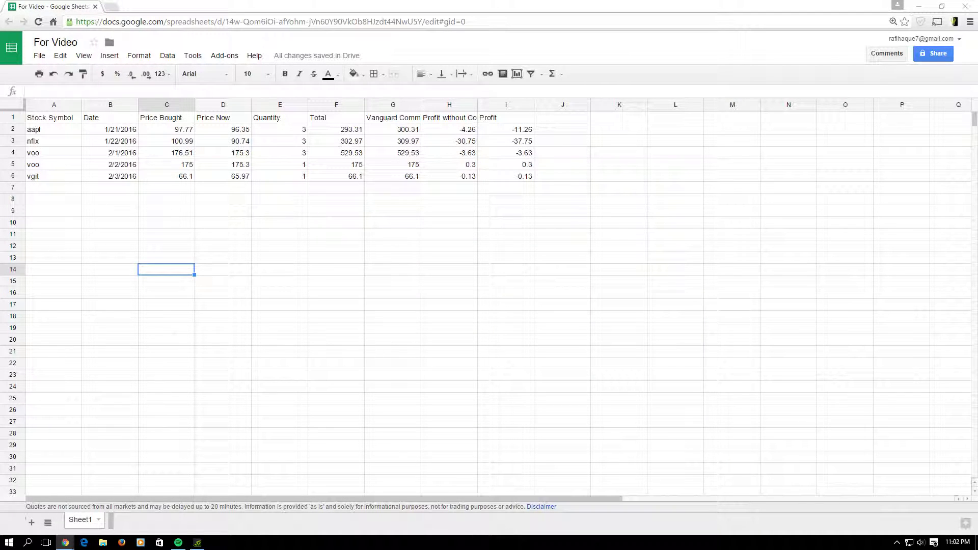
- Label J17 "Total Spend" and enter =SUM(G:G) in K17 to add up the commission totals column
left_click(560, 305)
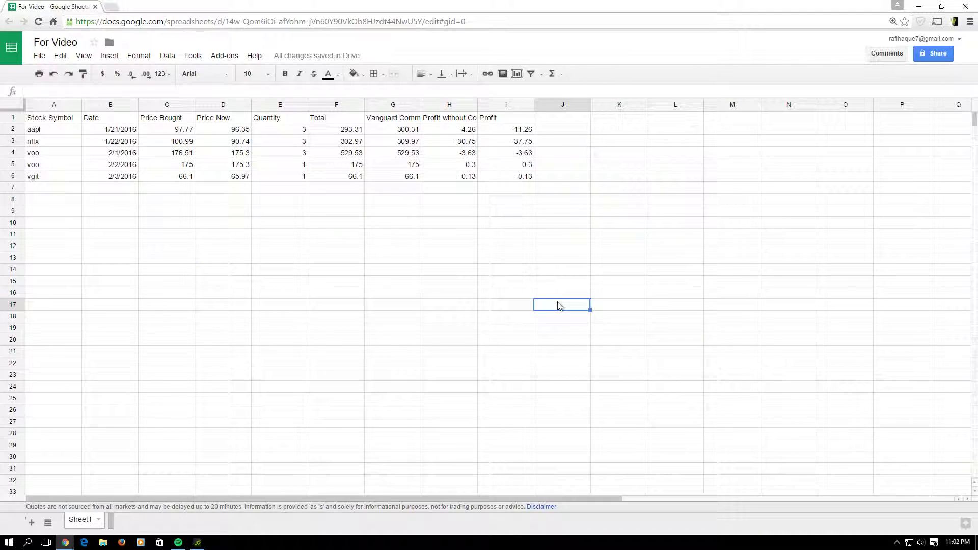
double_click(559, 307)
type("Total Spend")
left_click(618, 308)
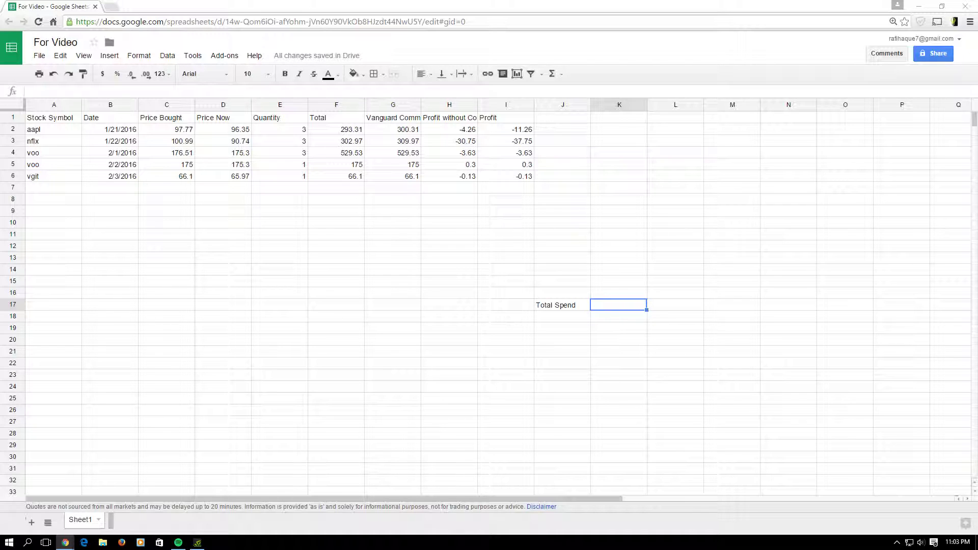
double_click(609, 306)
left_click(561, 75)
left_click(566, 96)
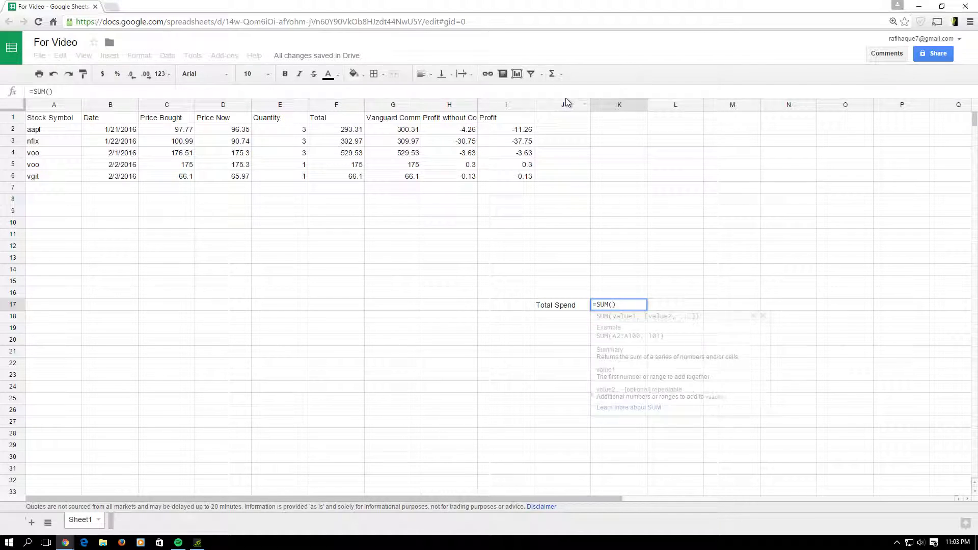
left_click(398, 106)
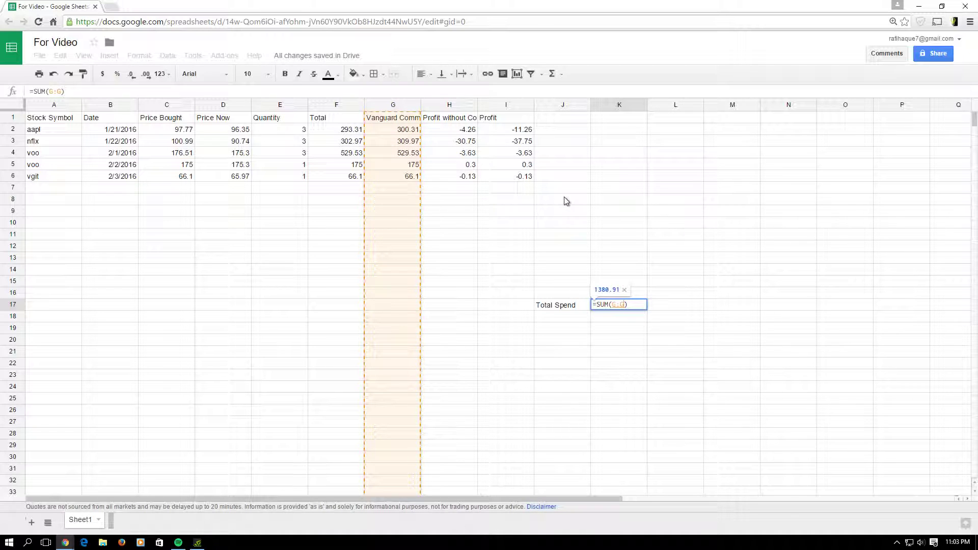
key("Return")
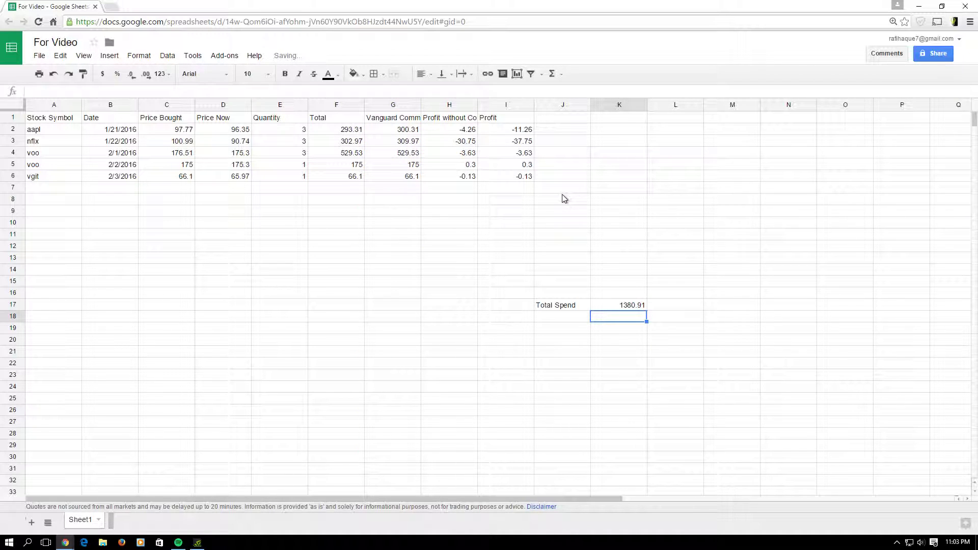
- Label J18 "Left To Spend" and enter a formula in K18 that subtracts the total spend in K17 from 1400
double_click(541, 317)
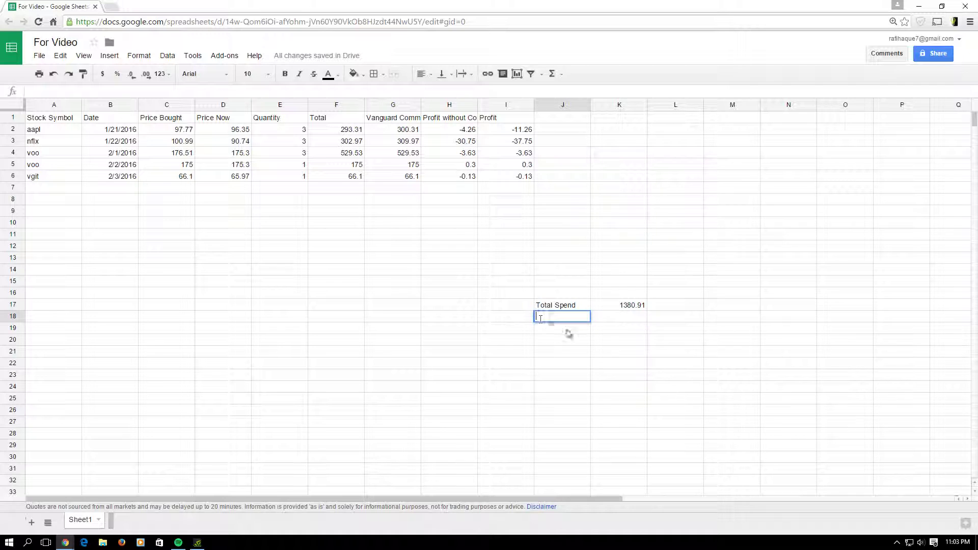
type("Left To Spend")
key("Tab")
type("=")
type("00")
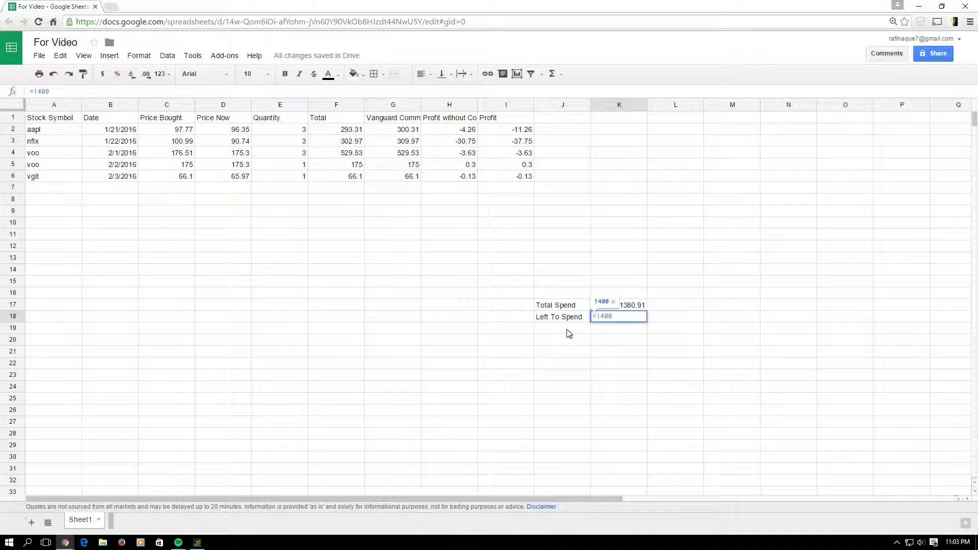
type("-")
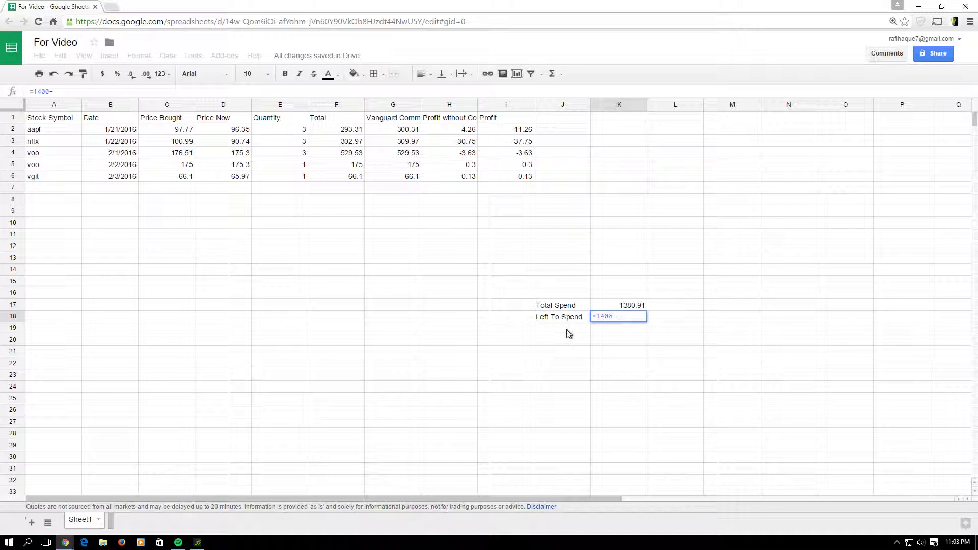
left_click(639, 308)
key("Return")
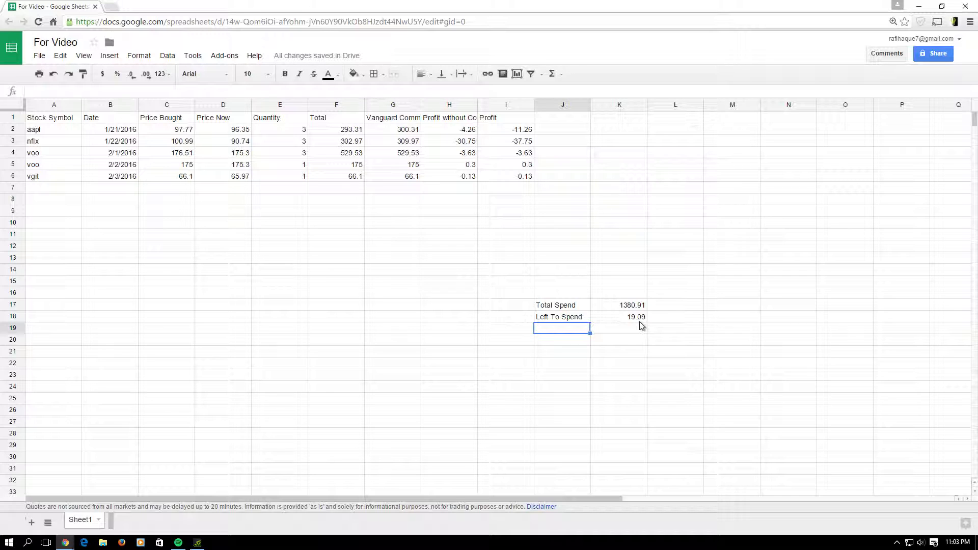
- Label J19 "Profit Without Commison" below the Left To Spend label
double_click(569, 329)
type("Profit With")
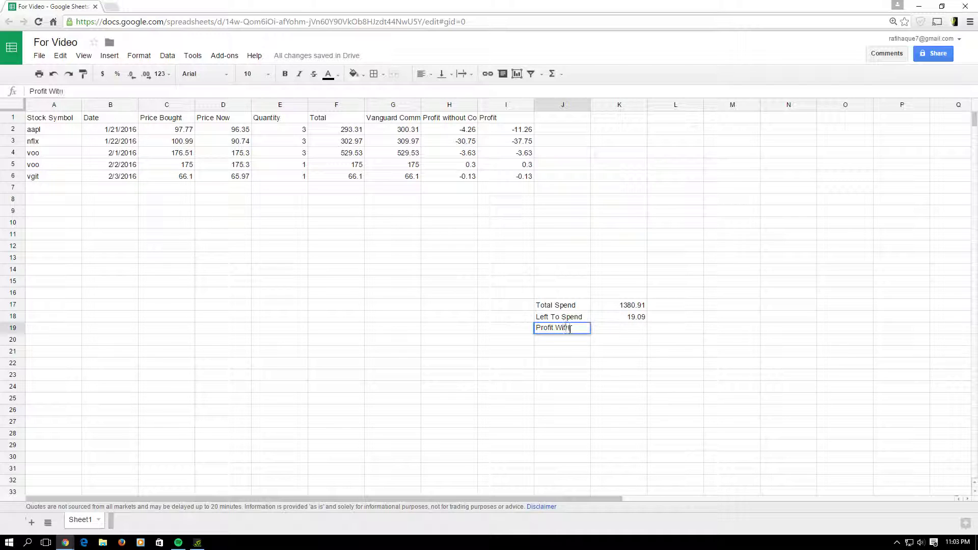
type("out Commison")
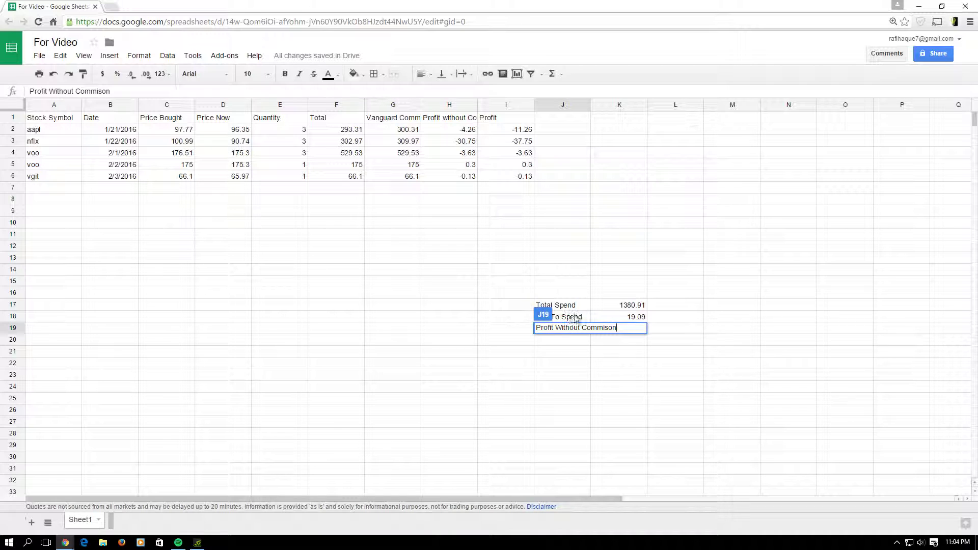
left_click(677, 320)
- Enter =SUM(H:H) in K19 to total the profit without commission column
left_click(632, 334)
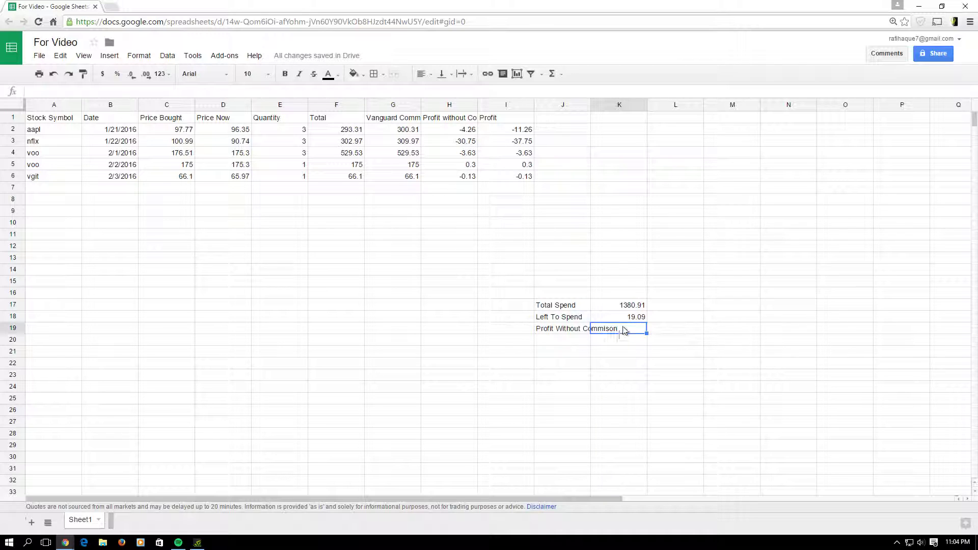
type("=")
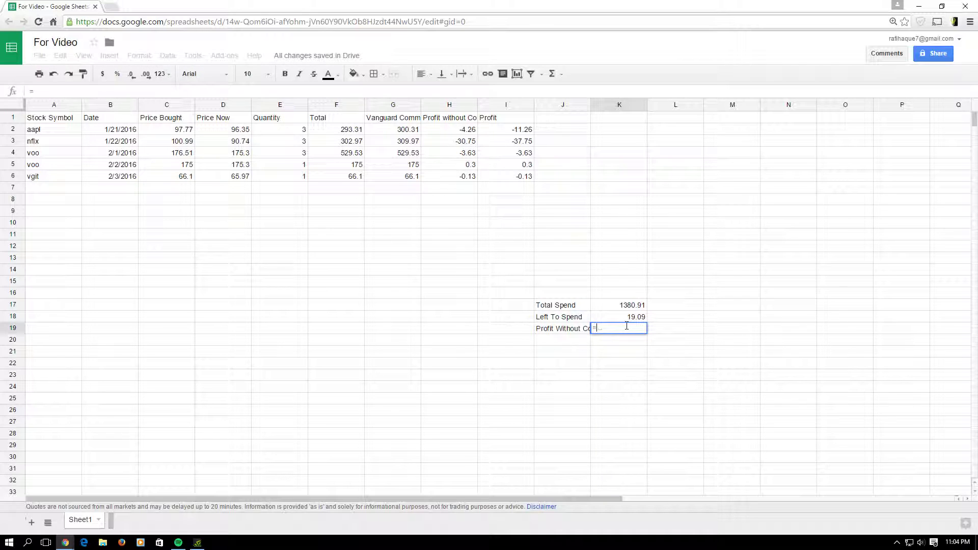
left_click(449, 106)
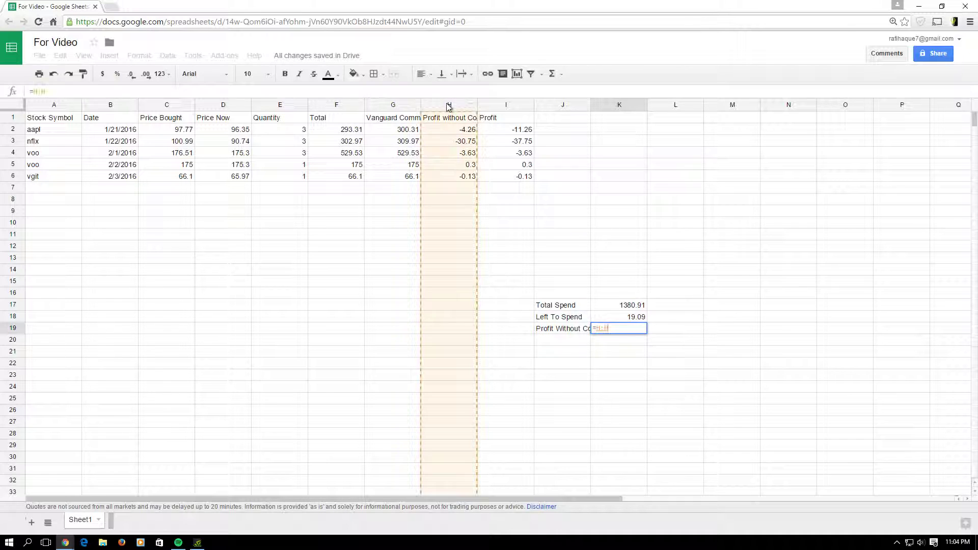
key("Return")
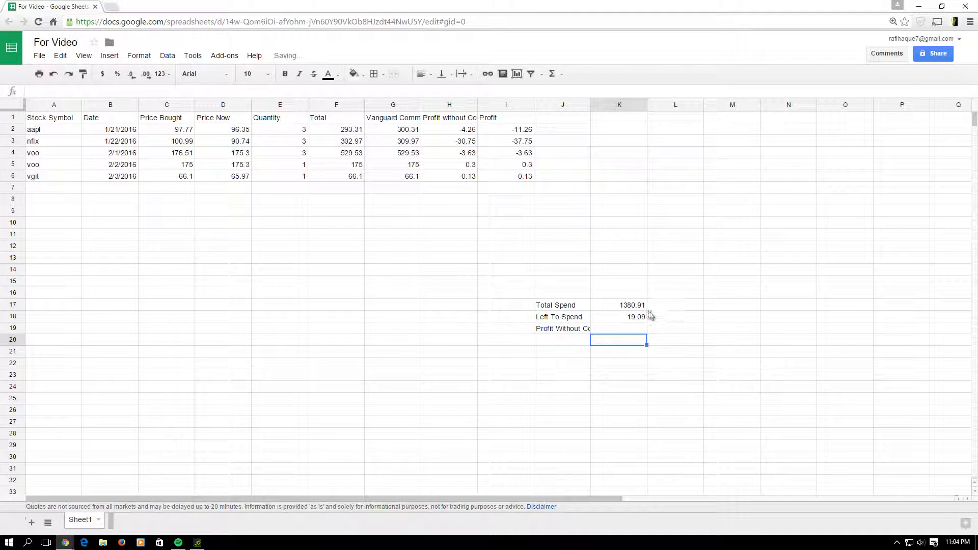
double_click(627, 330)
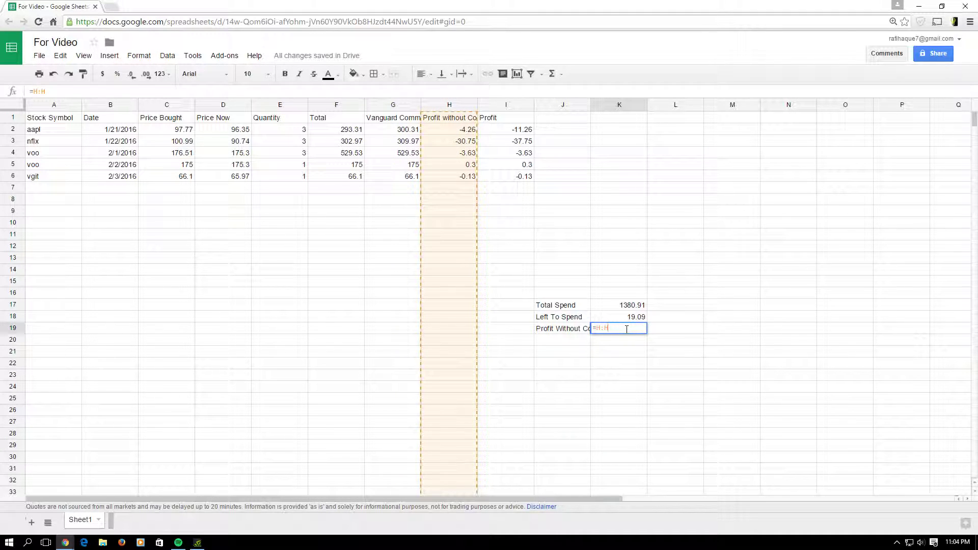
left_click(553, 74)
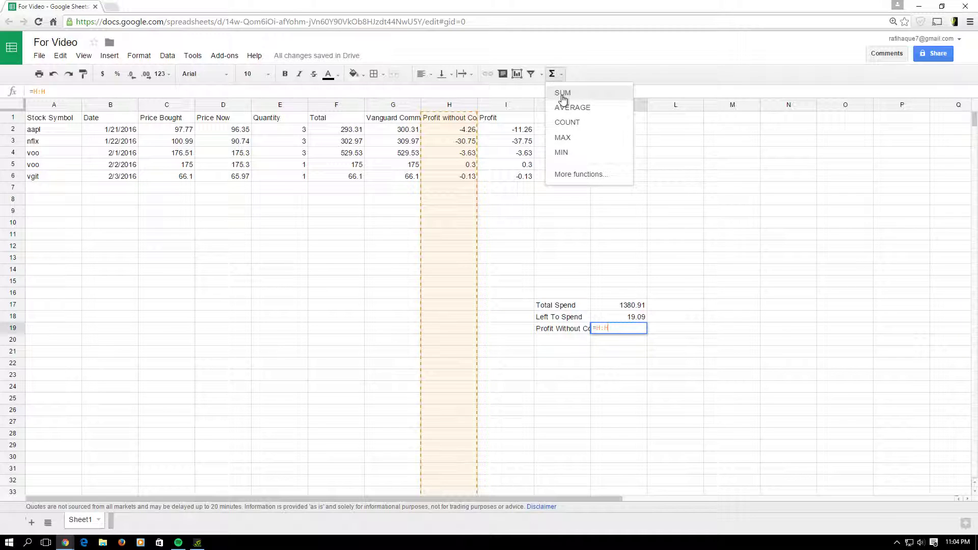
left_click(561, 93)
left_click(469, 104)
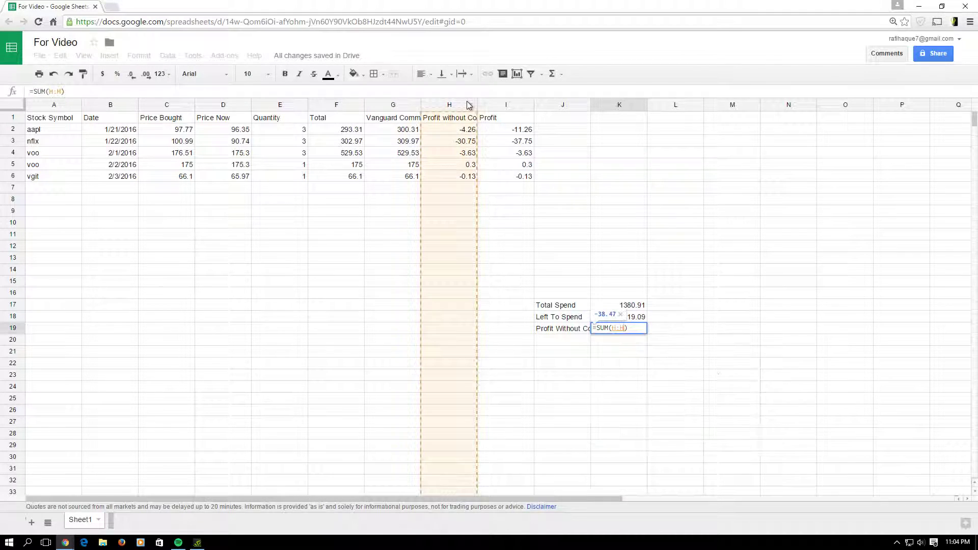
key("Return")
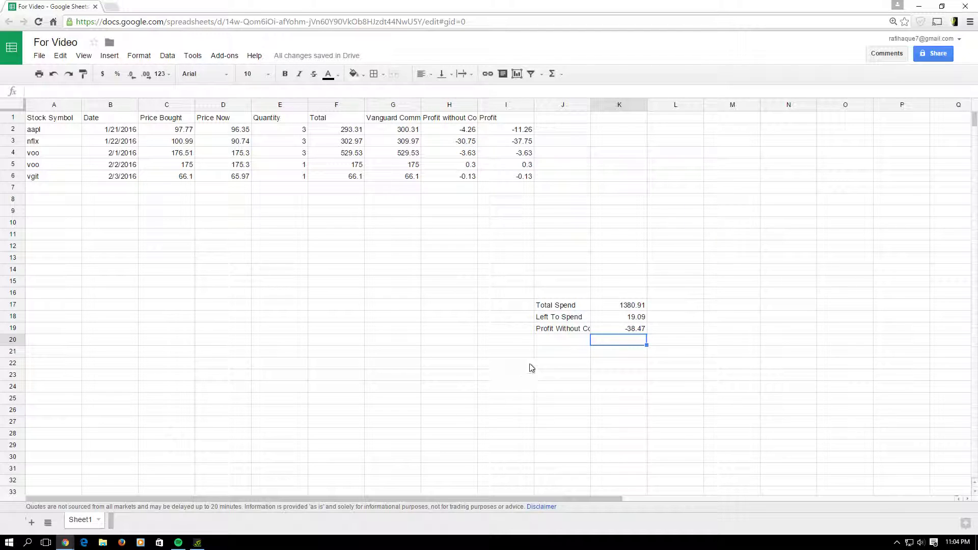
- Label J20 "Total Profit" and enter =SUM(I:I) in K20 to add up the Profit column
double_click(567, 340)
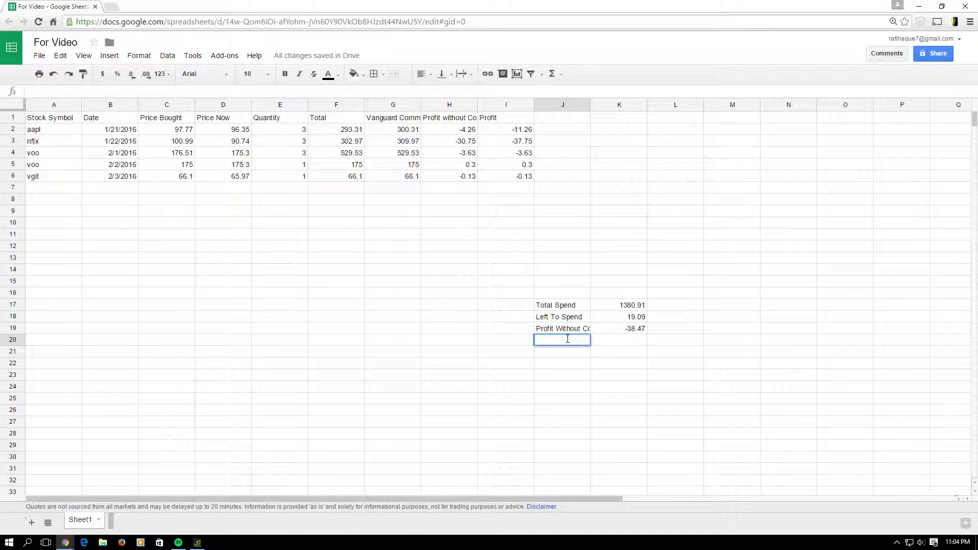
type("Total Profit")
left_click(607, 340)
left_click(561, 74)
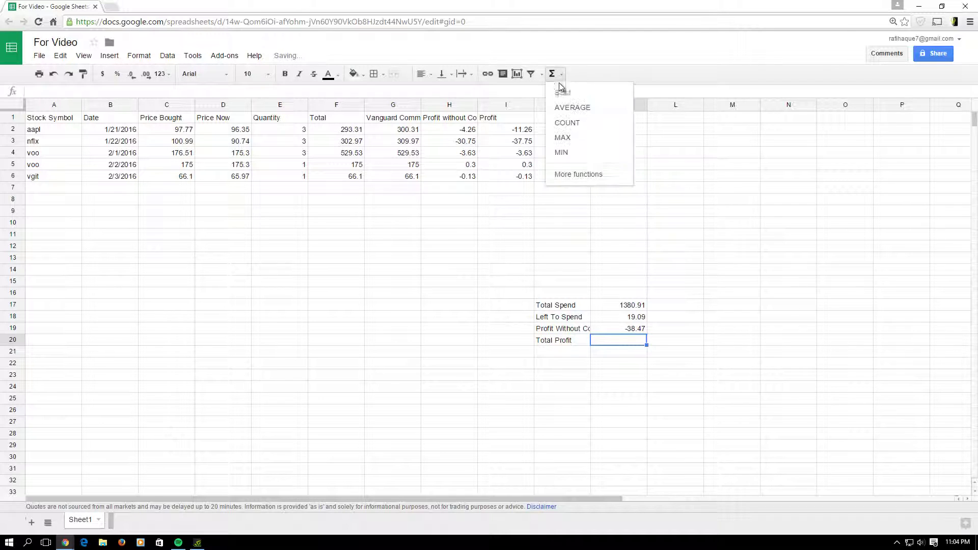
left_click(561, 85)
left_click(525, 104)
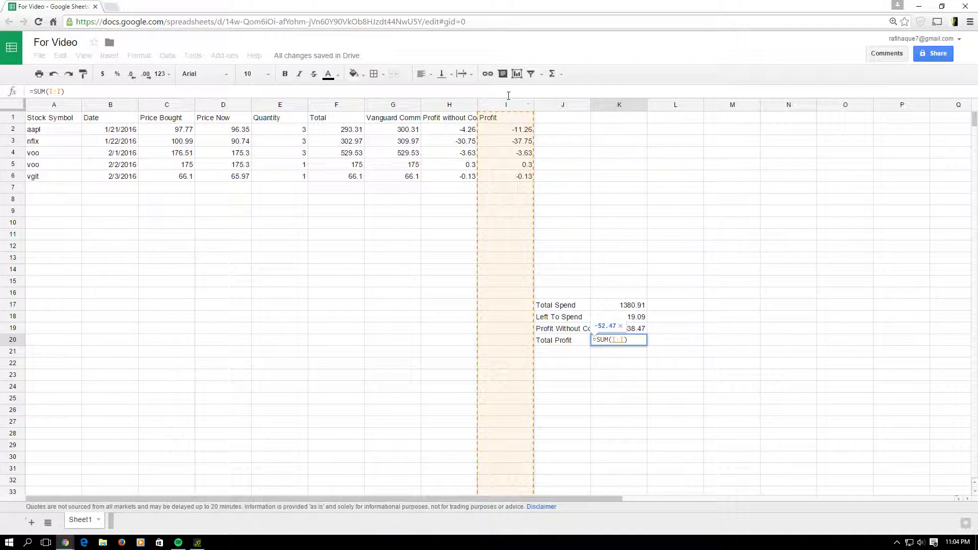
key("Return")
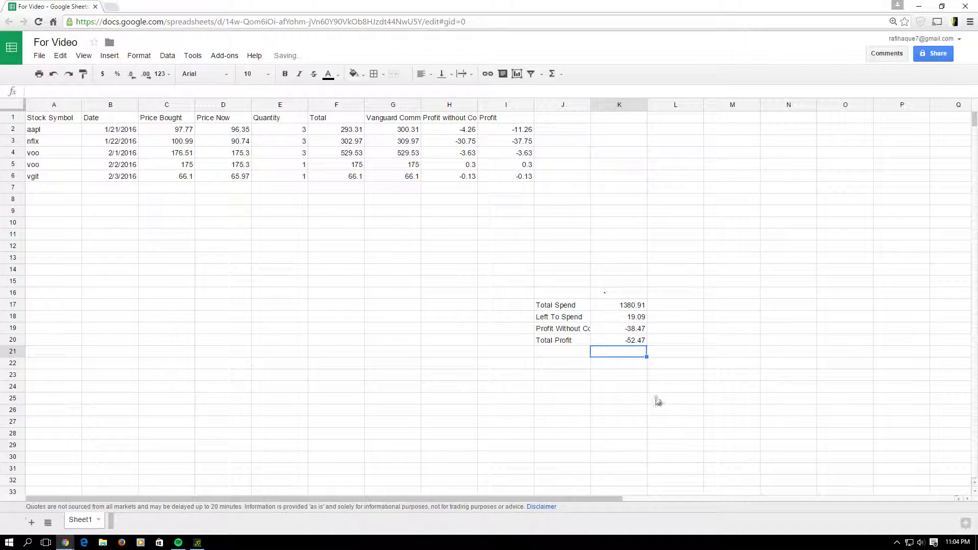
- Label J21 "Valuation" and enter the formula =1400+I:I in K21
left_click(551, 355)
double_click(550, 353)
type("Valuation")
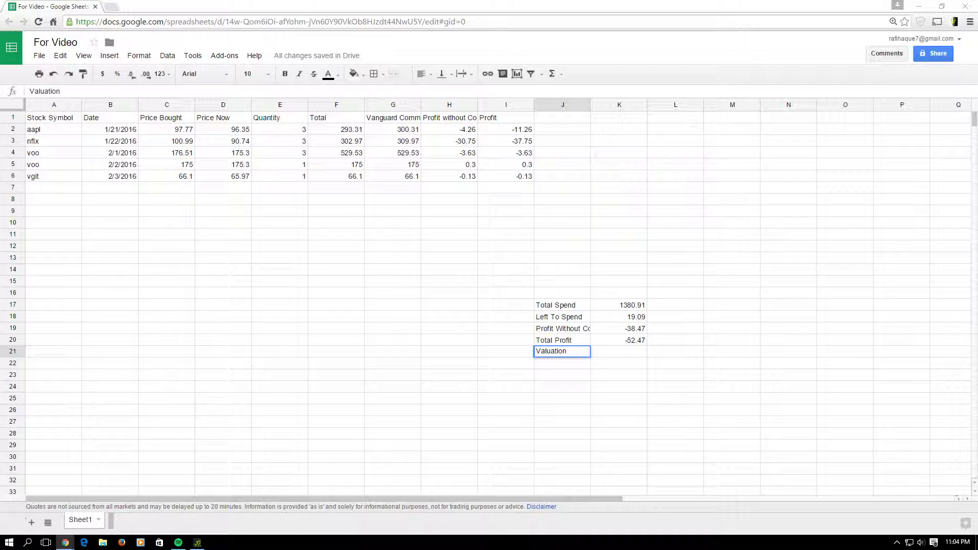
left_click(632, 355)
double_click(631, 353)
type("=1400")
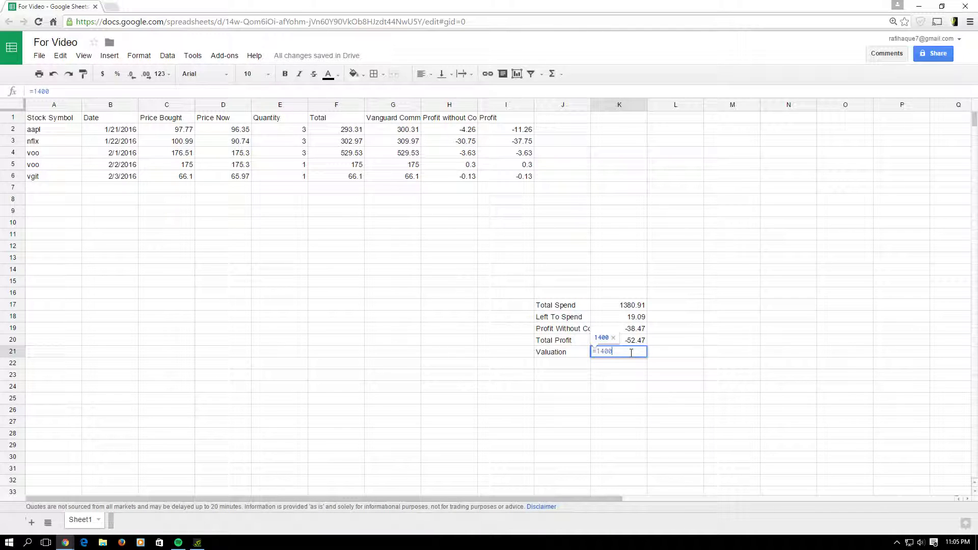
type("+")
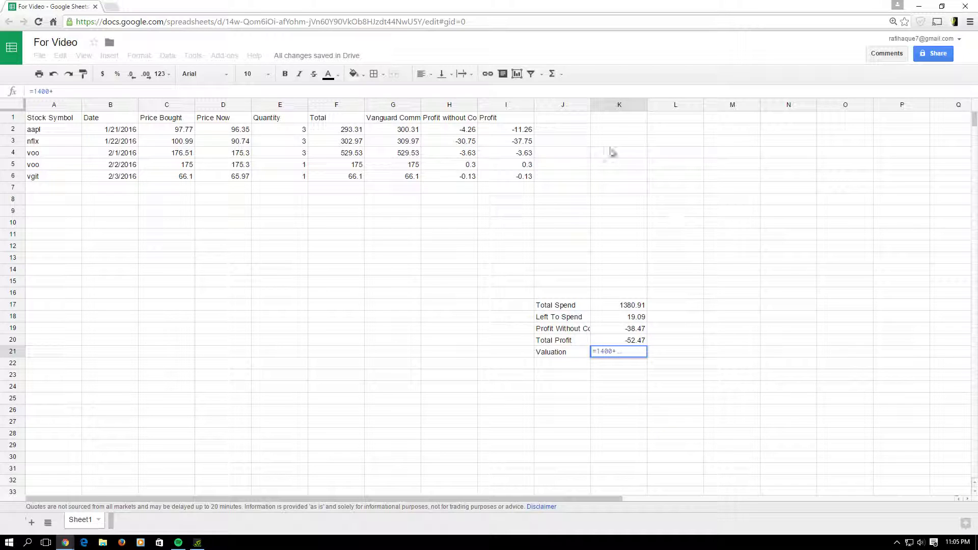
left_click(506, 107)
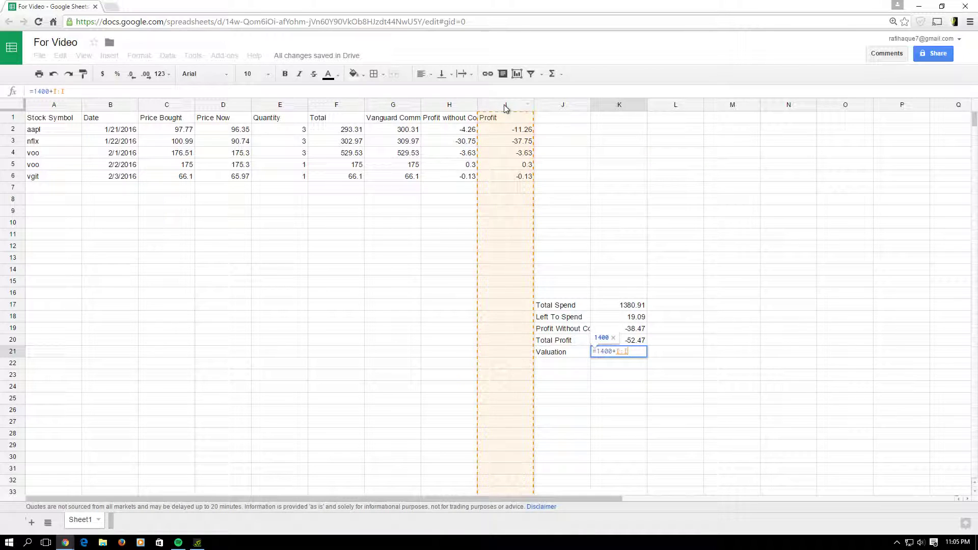
key("Return")
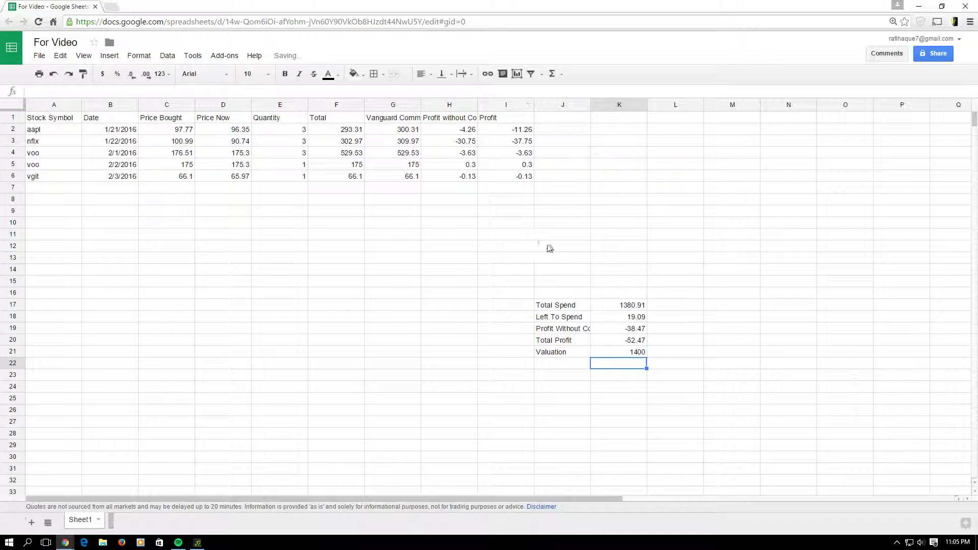
- Replace the Valuation formula in K21 with a sum of the Profit column, =SUM(I:I)
double_click(635, 353)
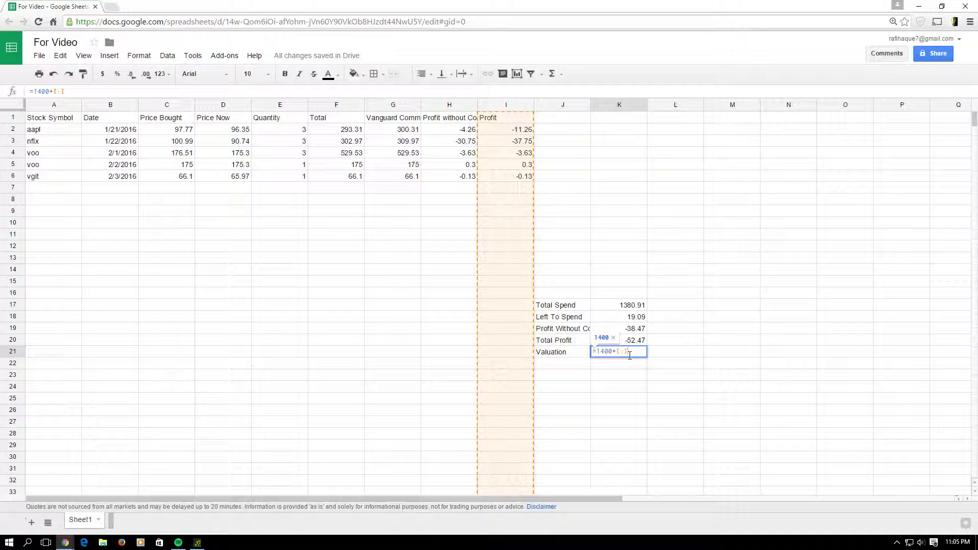
key("BackSpace")
key("BackSpace")
key("BackSpace")
left_click(552, 73)
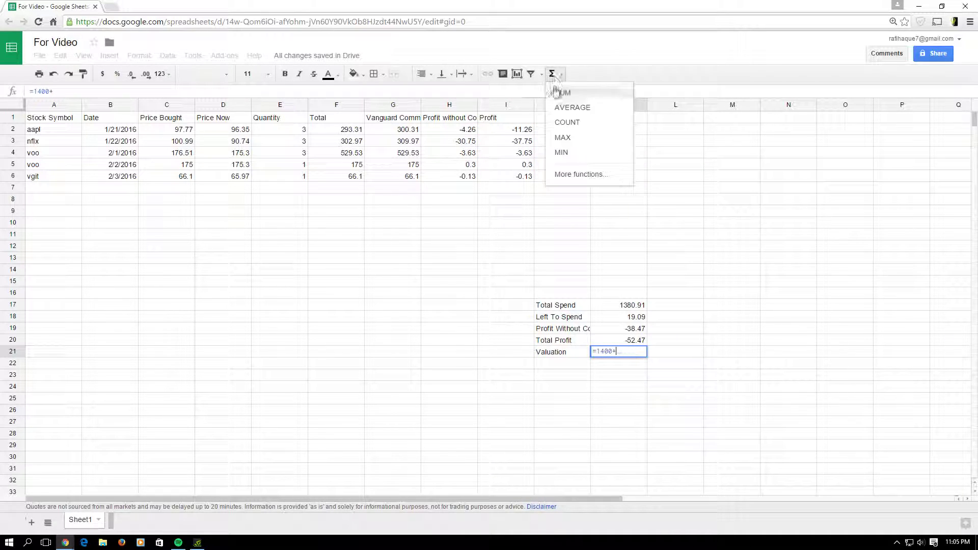
left_click(561, 90)
left_click(507, 106)
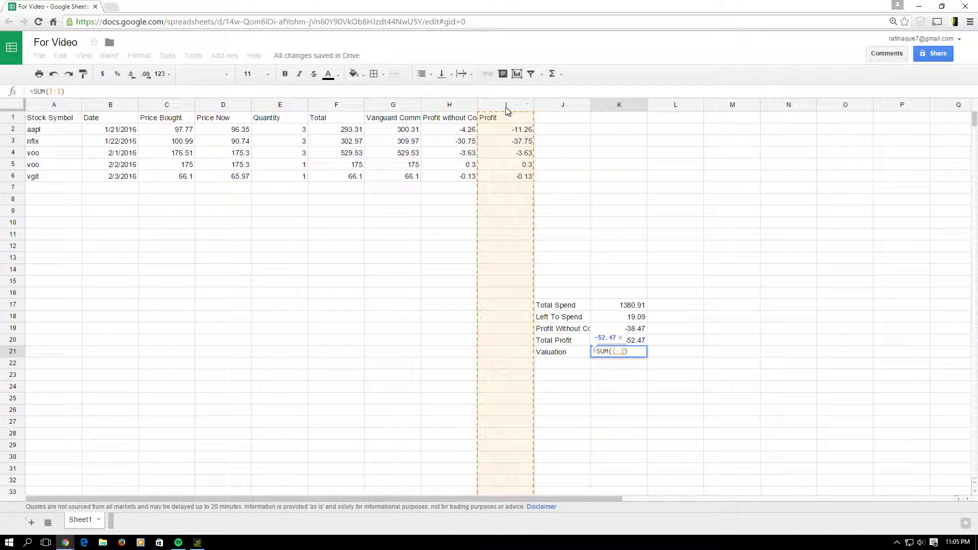
key("Return")
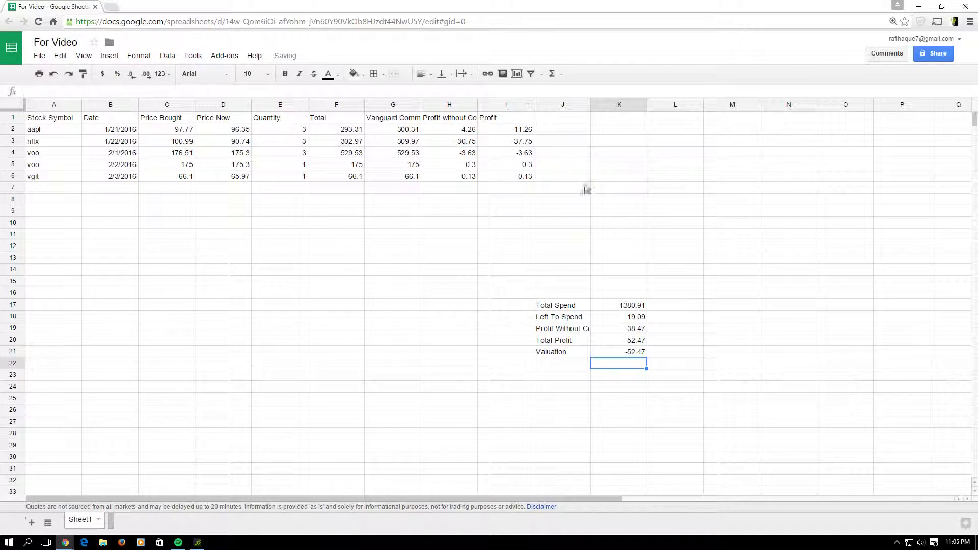
- Add 1400 in front of the sum in K21 so the Valuation formula reads =1400+SUM(I:I)
double_click(618, 353)
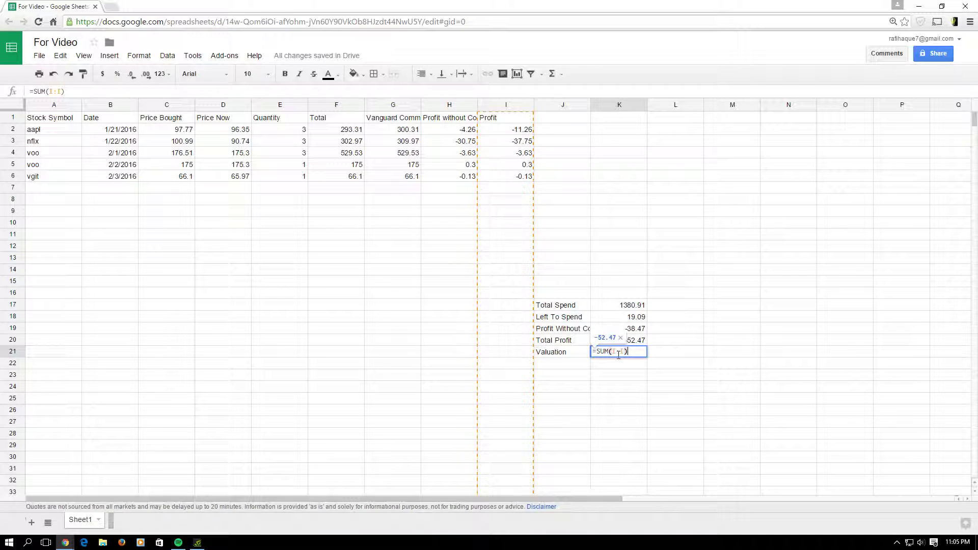
left_click(596, 352)
type("1400+")
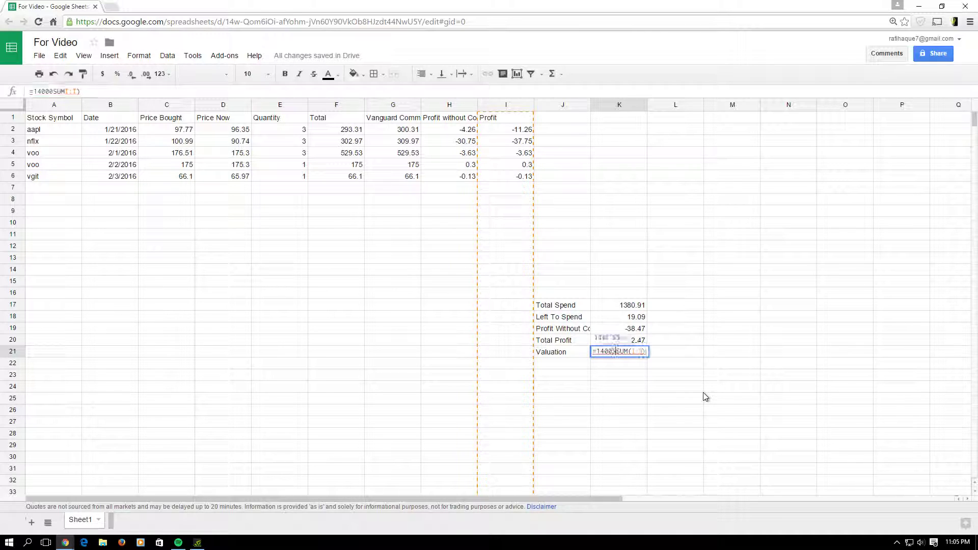
key("Return")
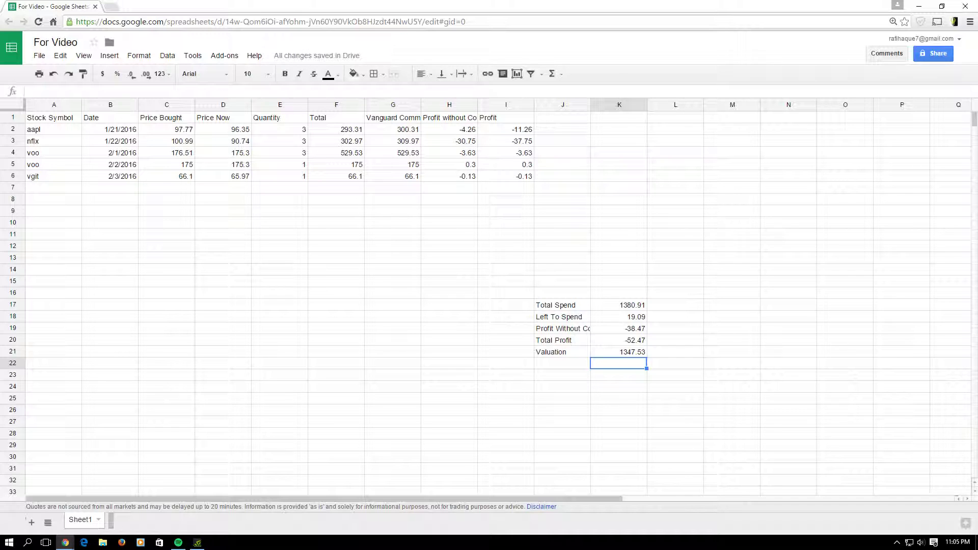
left_click(669, 330)
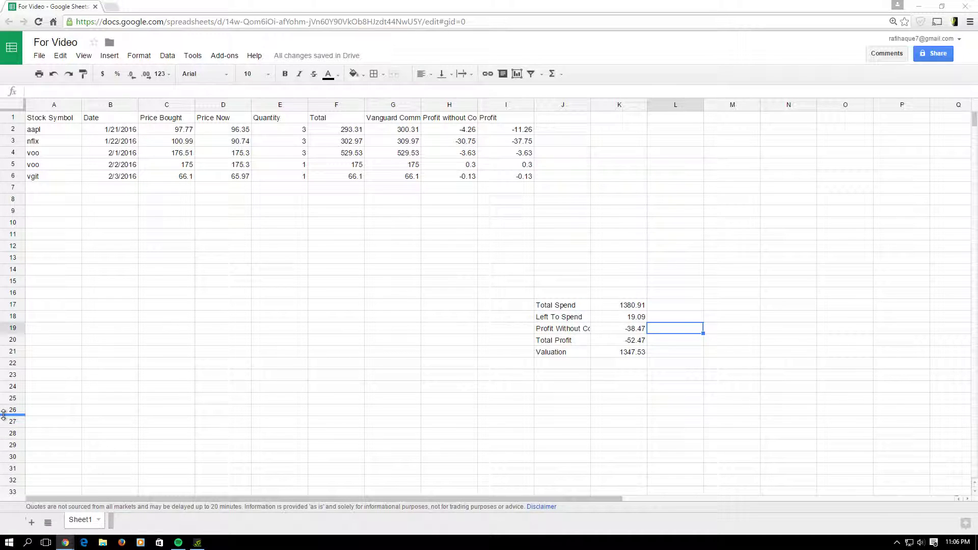
- Enter the test formula =GoogleFinance("msft") in the empty cell C16 to fetch Microsoft's stock price
left_click(155, 289)
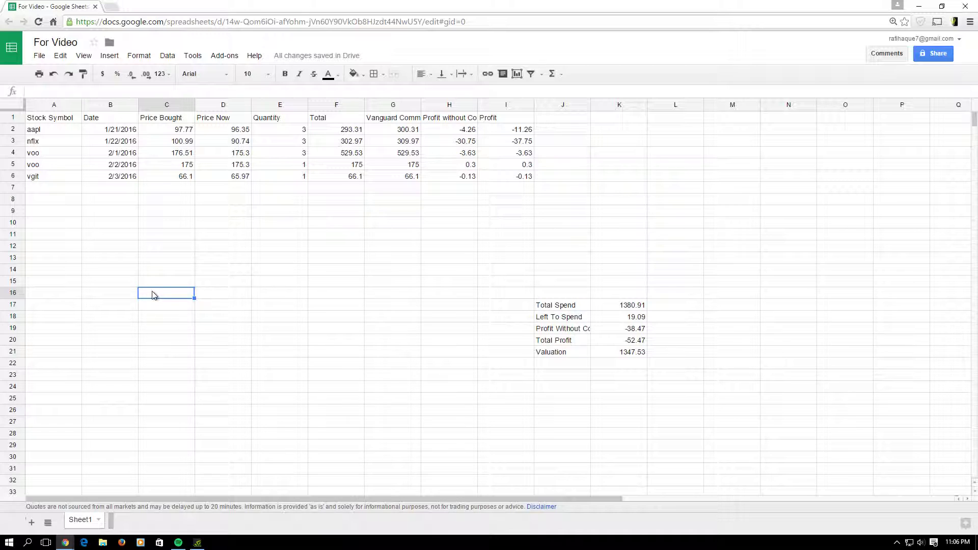
double_click(155, 294)
type("=GoogleFinance()")
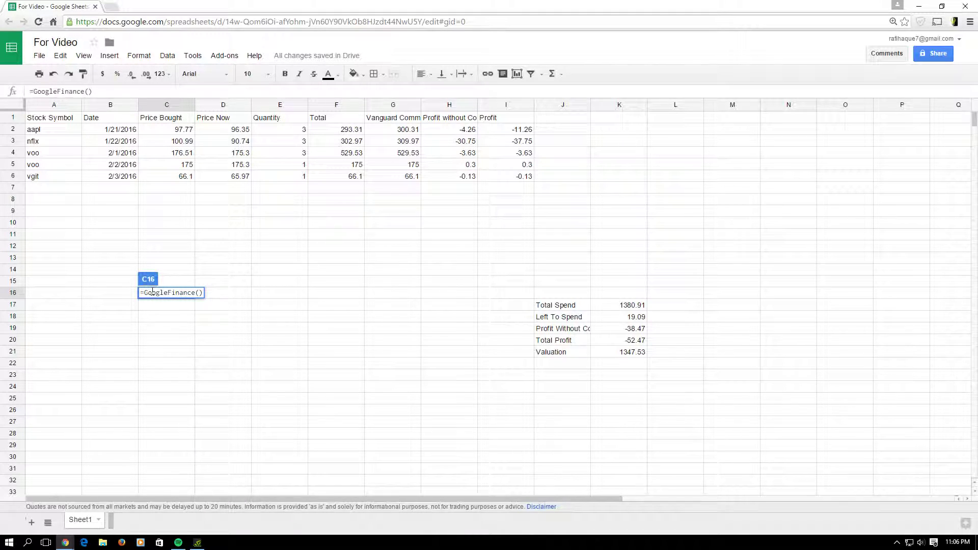
key("Left")
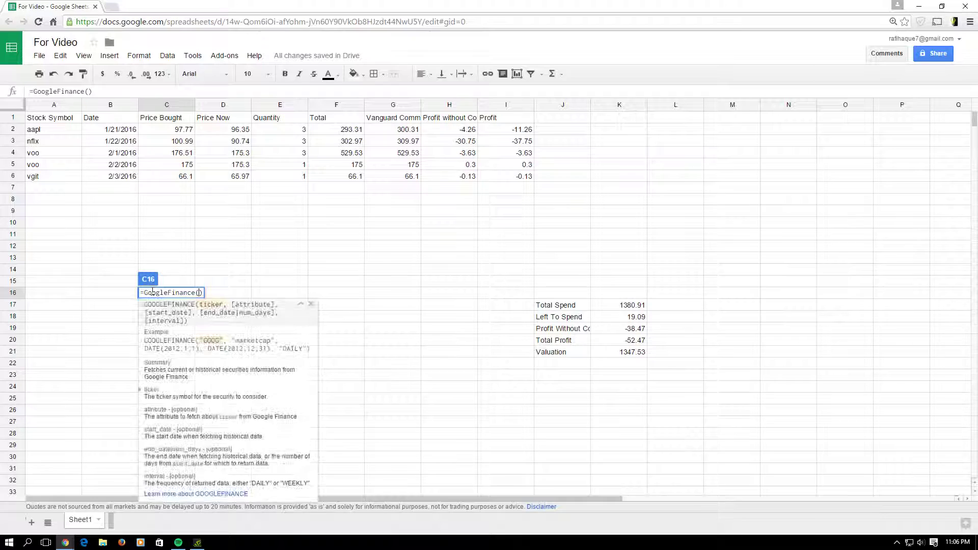
type("\"\"")
key("Left")
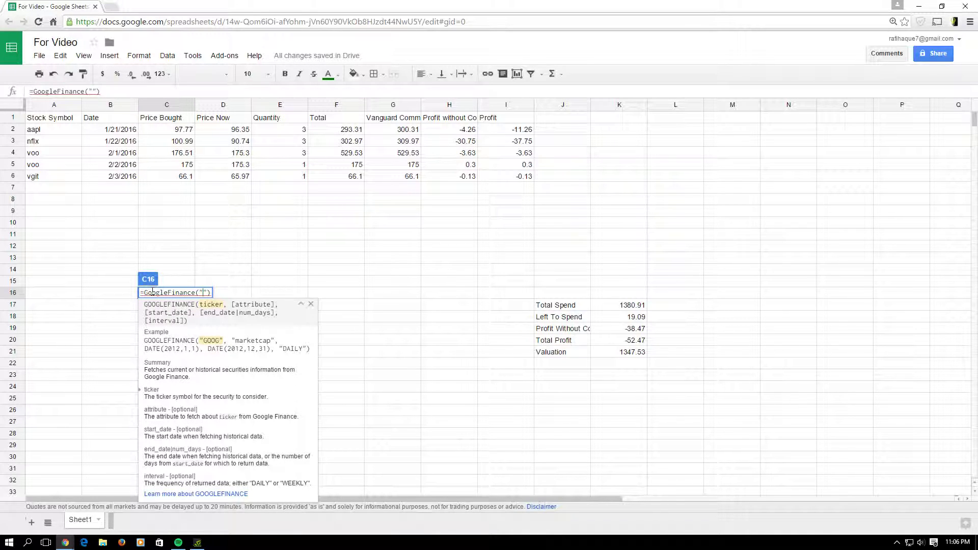
type("aapl")
key("Return")
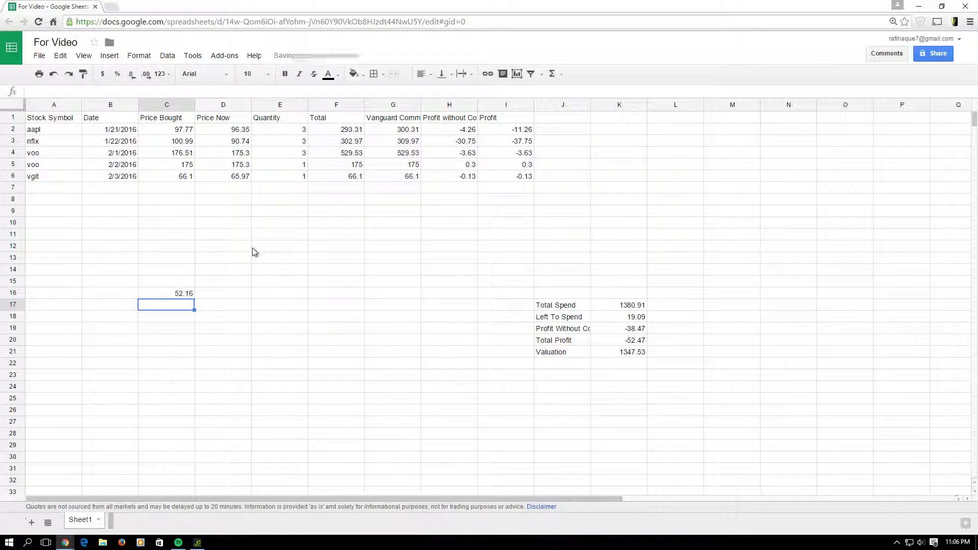
- Search Google for msft in a new browser tab to compare the stock price, then return to the For Video sheet
left_click(108, 6)
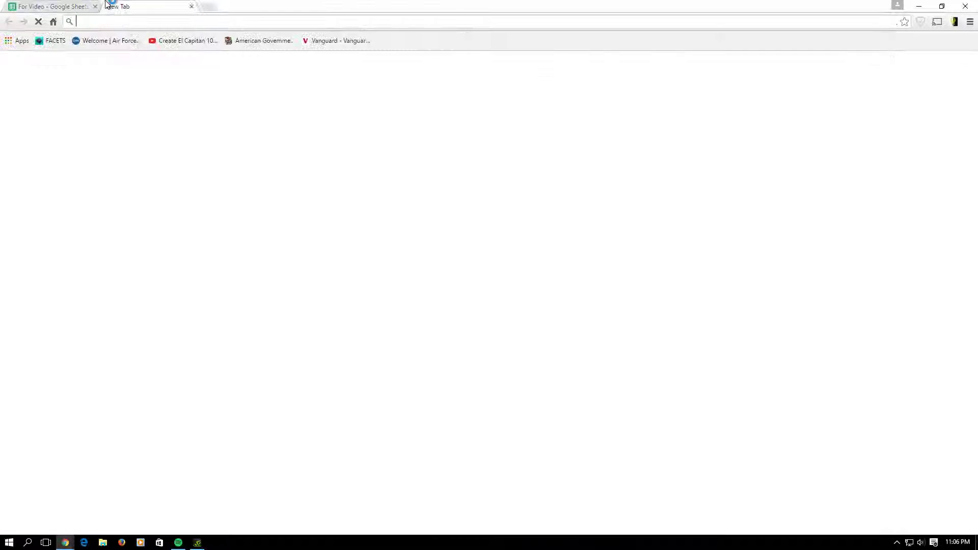
type("msft")
key("Return")
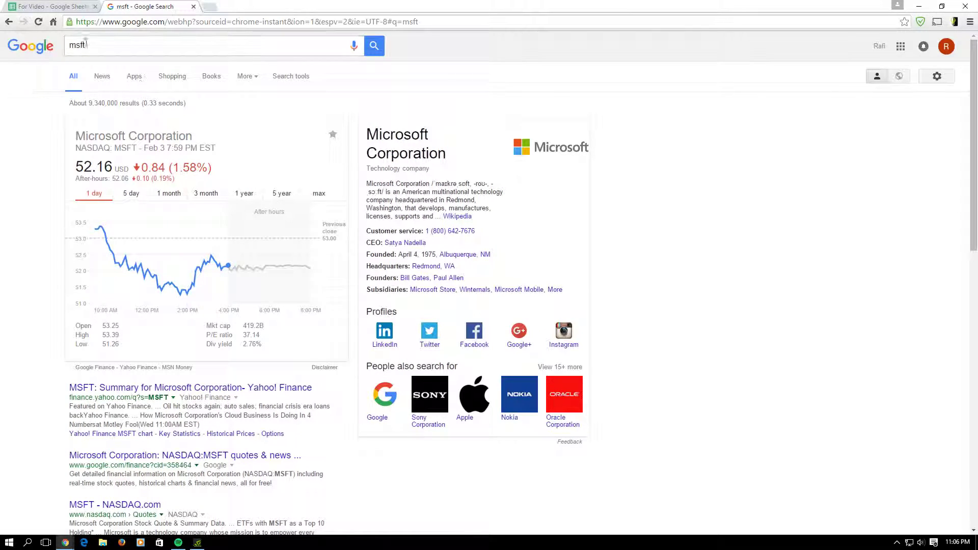
left_click(54, 6)
- Delete the test GoogleFinance formula from C16
double_click(184, 294)
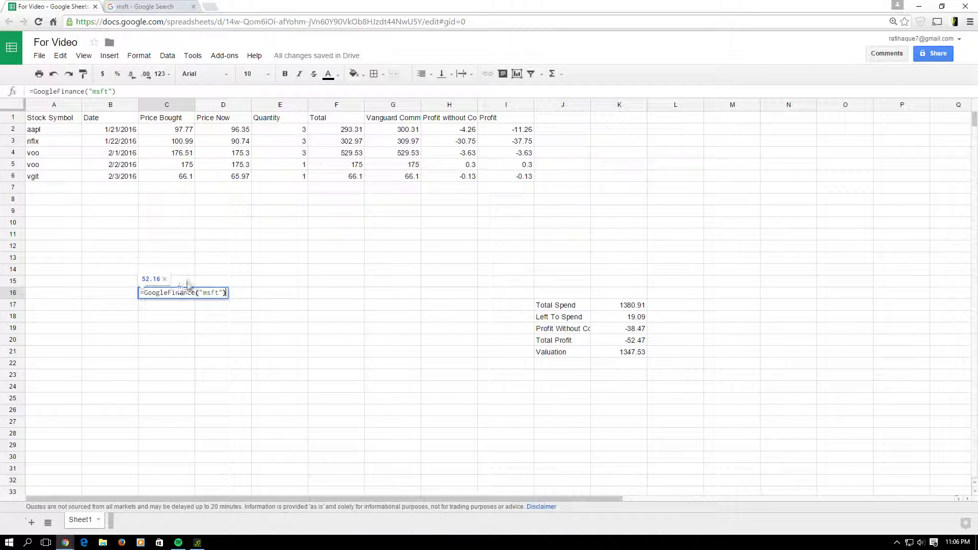
key("BackSpace")
key("BackSpace")
key("BackSpace")
key("BackSpace")
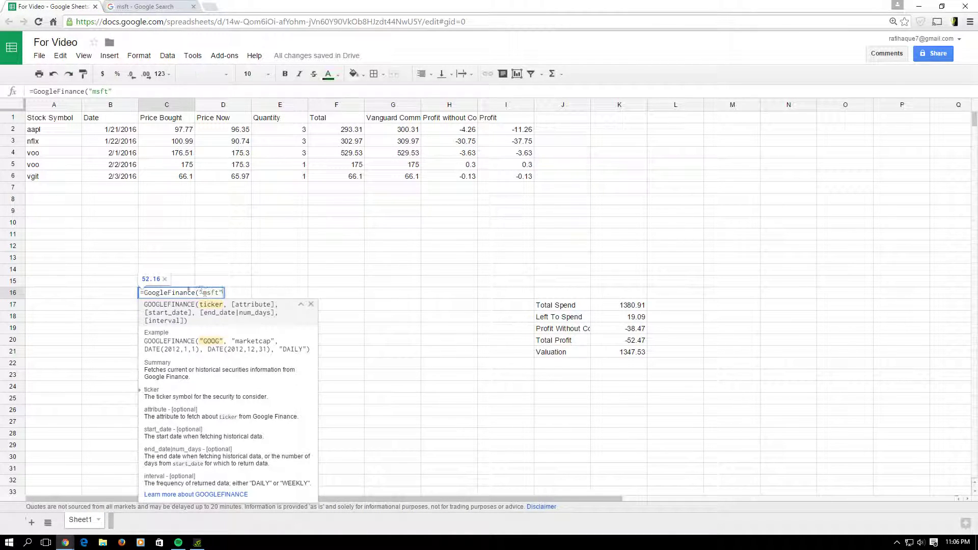
key("BackSpace")
key("BackSpace")
key("BackSpace")
key("BackSpace")
key("BackSpace")
key("BackSpace")
key("BackSpace")
key("BackSpace")
key("BackSpace")
key("BackSpace")
key("BackSpace")
key("BackSpace")
key("BackSpace")
key("BackSpace")
key("BackSpace")
key("BackSpace")
key("BackSpace")
key("BackSpace")
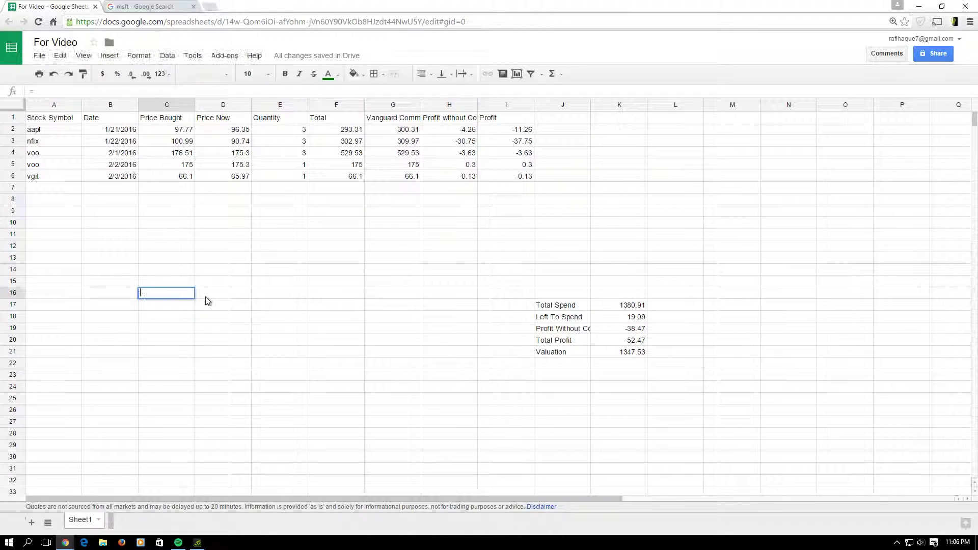